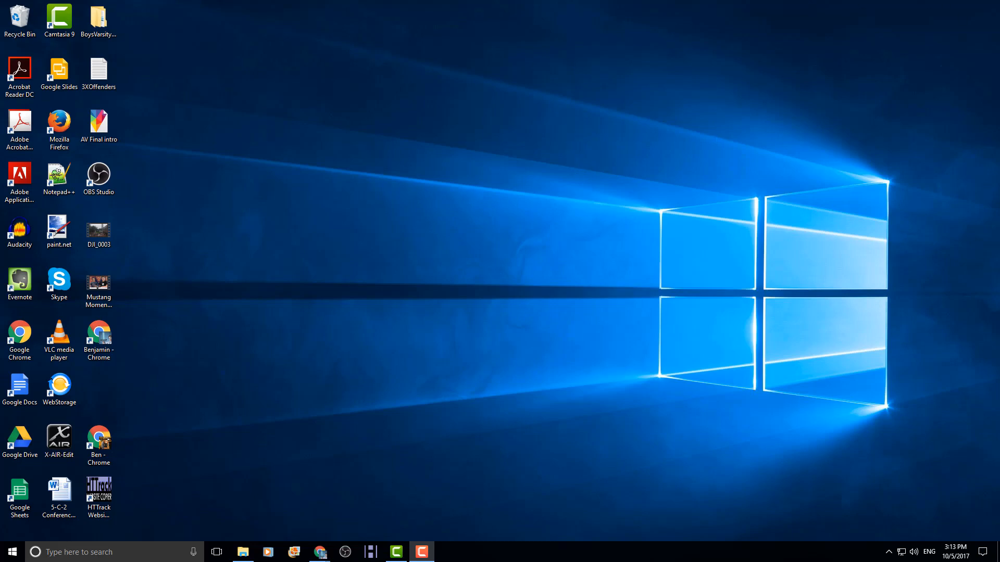
- Give the untitled spreadsheet the title 'test', discarding an earlier 'Test' attempt
click(320, 552)
click(53, 54)
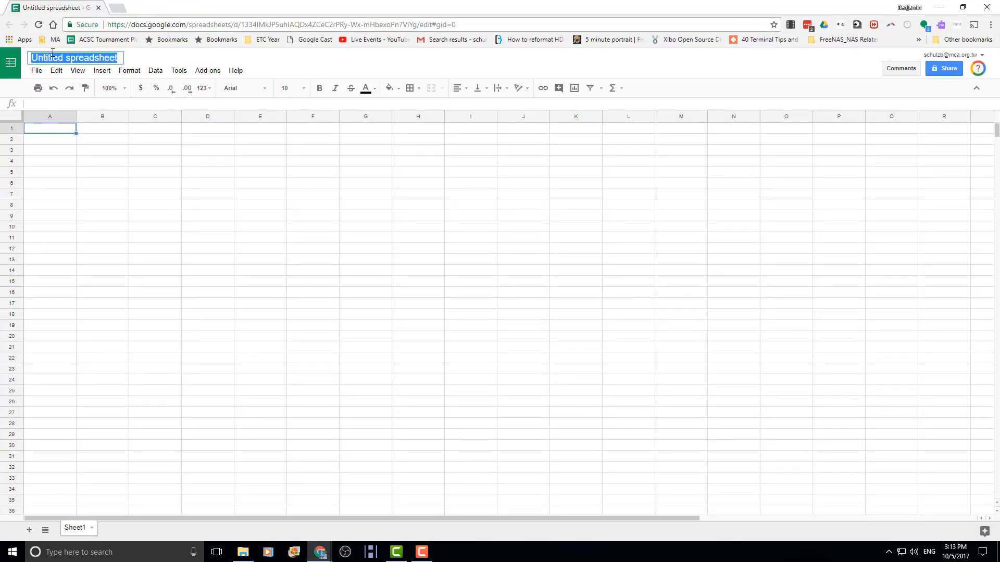
text(Test)
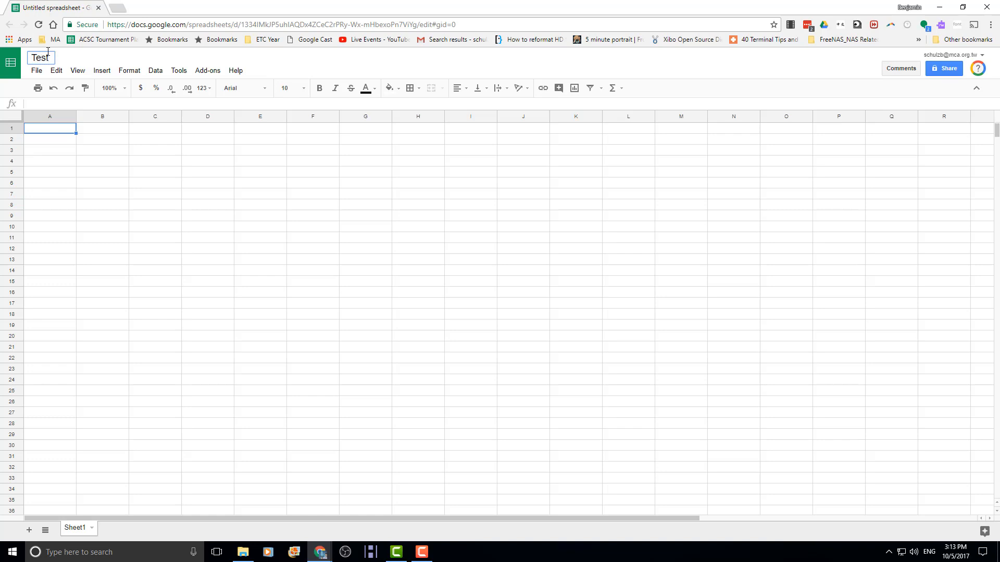
key(Escape)
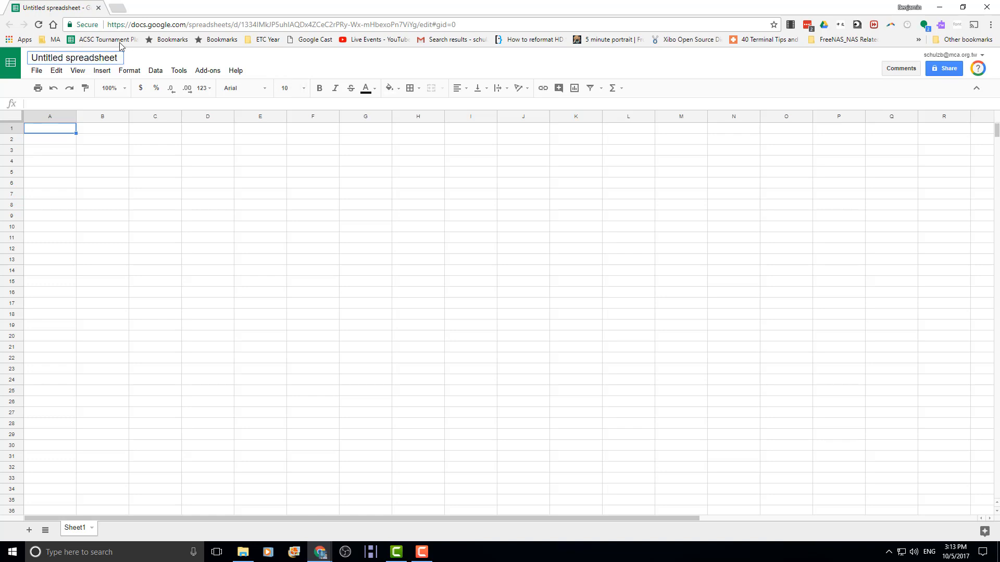
click(89, 57)
text(test)
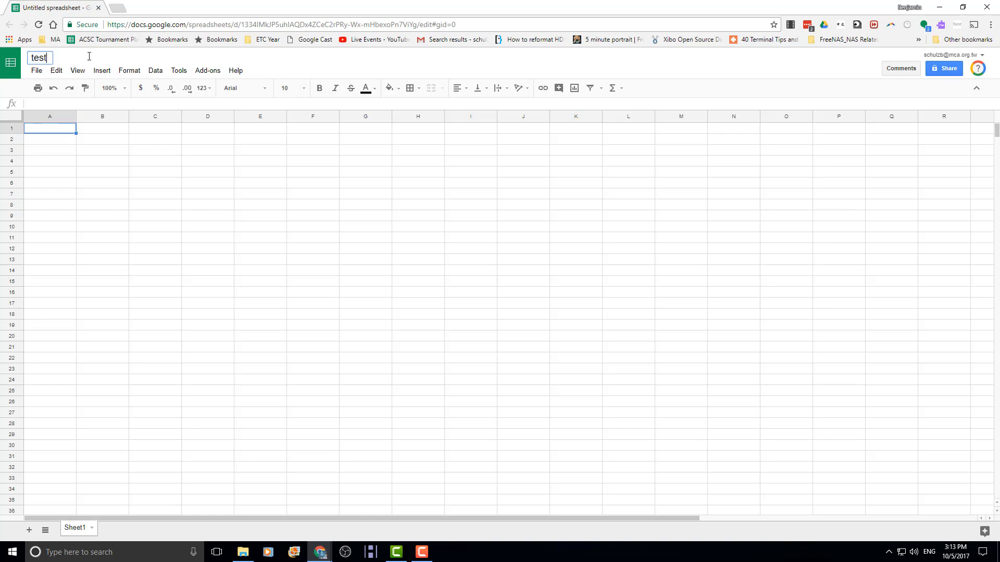
key(Return)
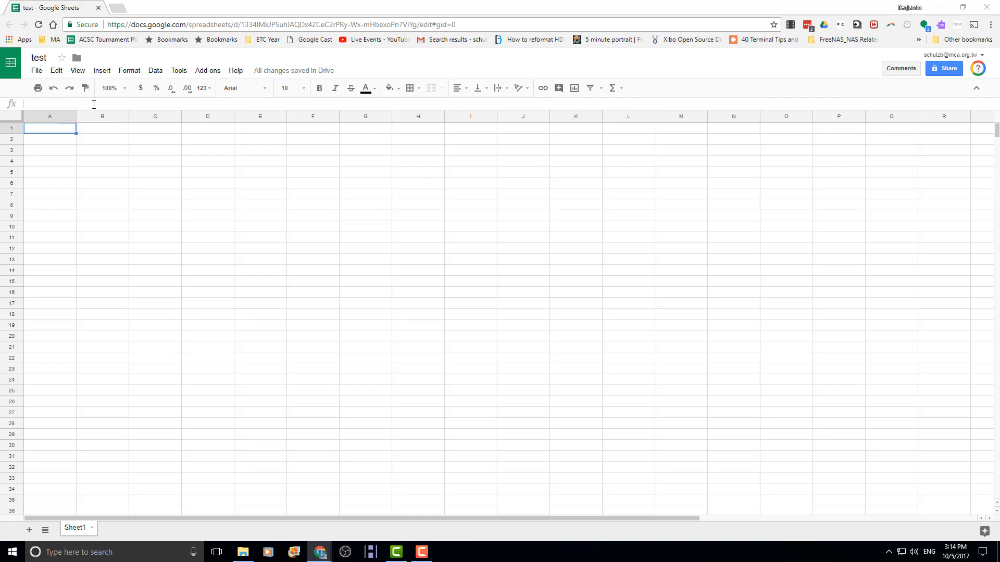
- Enter the formula =RANDBETWEEN(1,1000) in cell A1
click(65, 106)
click(53, 140)
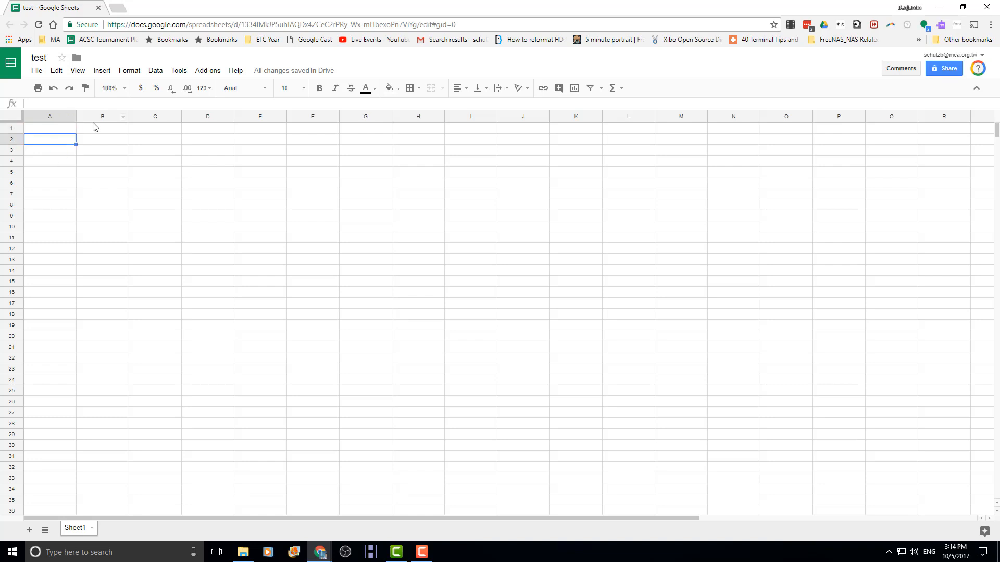
click(94, 128)
click(43, 133)
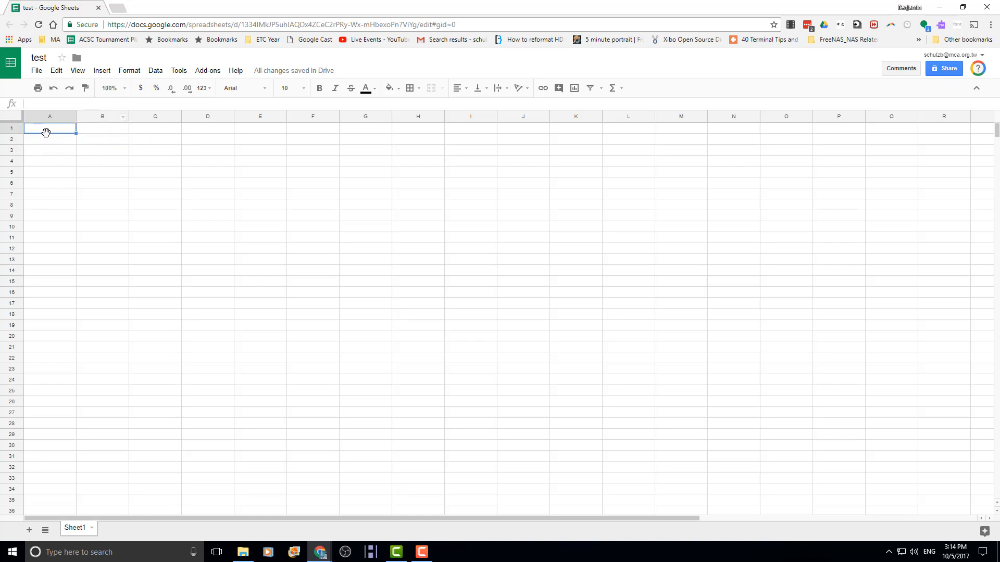
text(=)
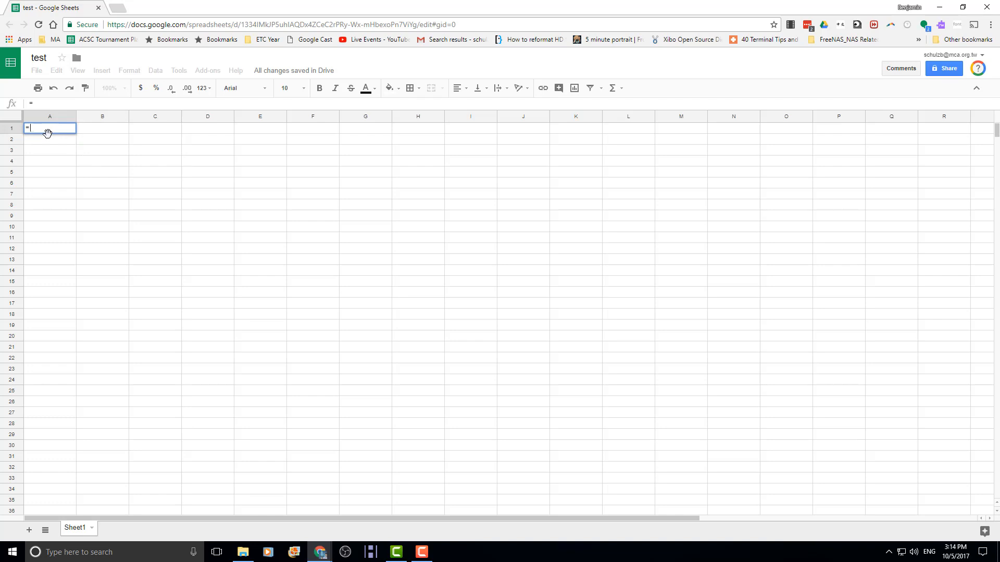
text(ran)
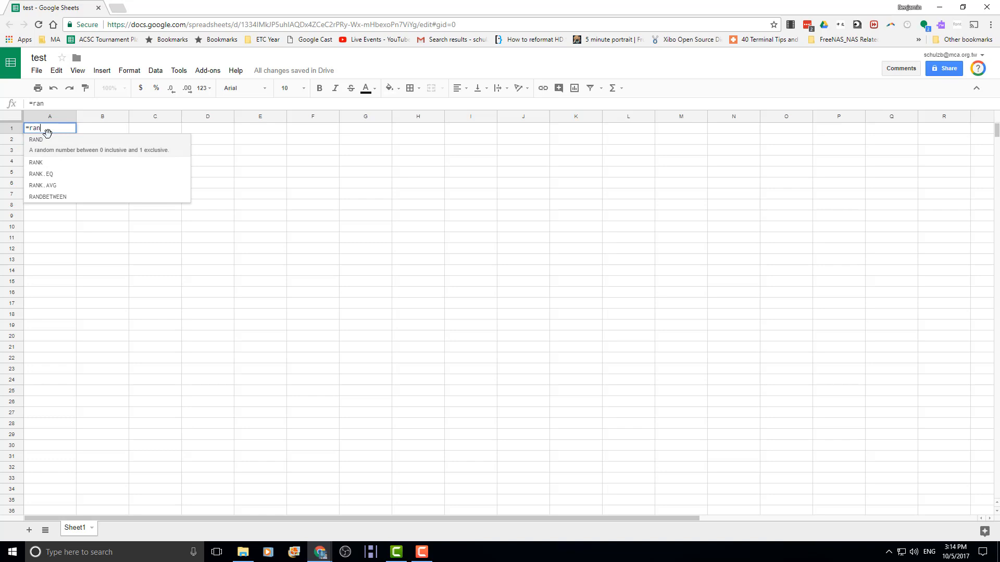
click(58, 199)
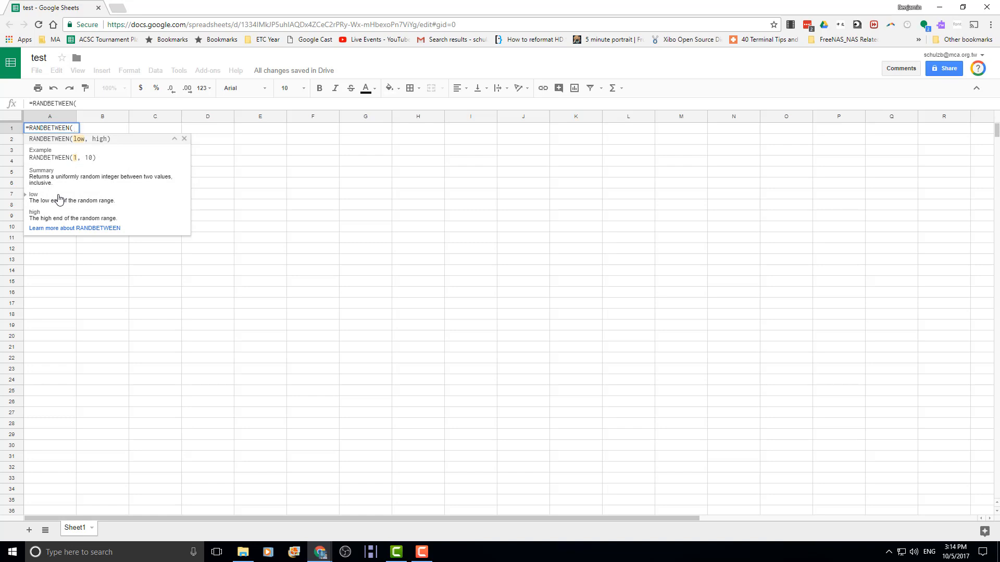
text(1, 100)
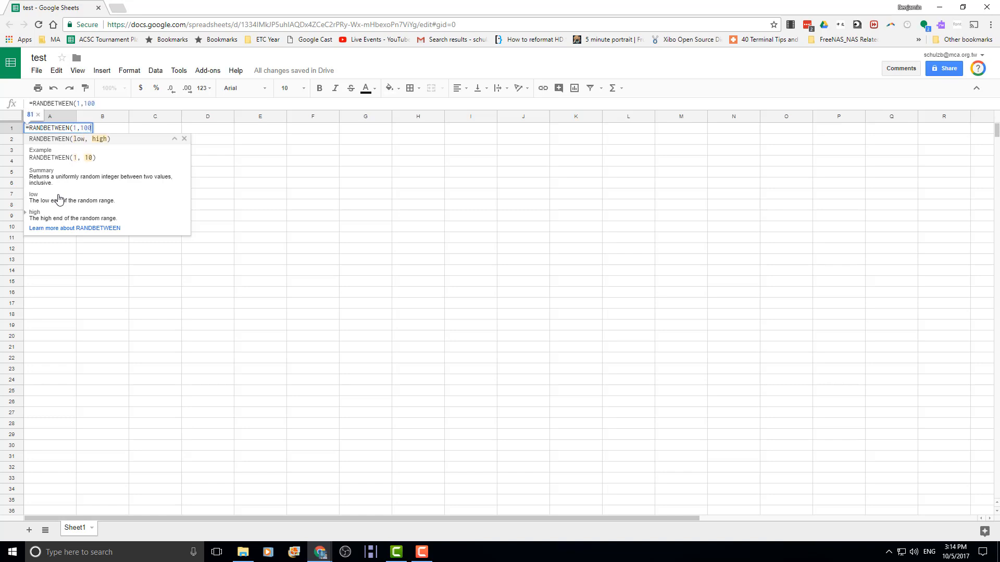
text(0))
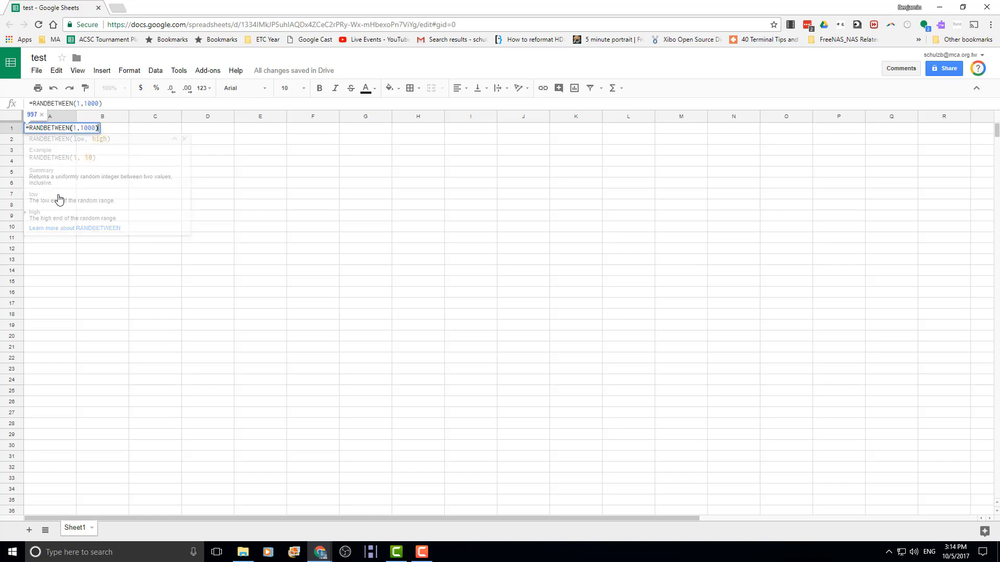
key(Return)
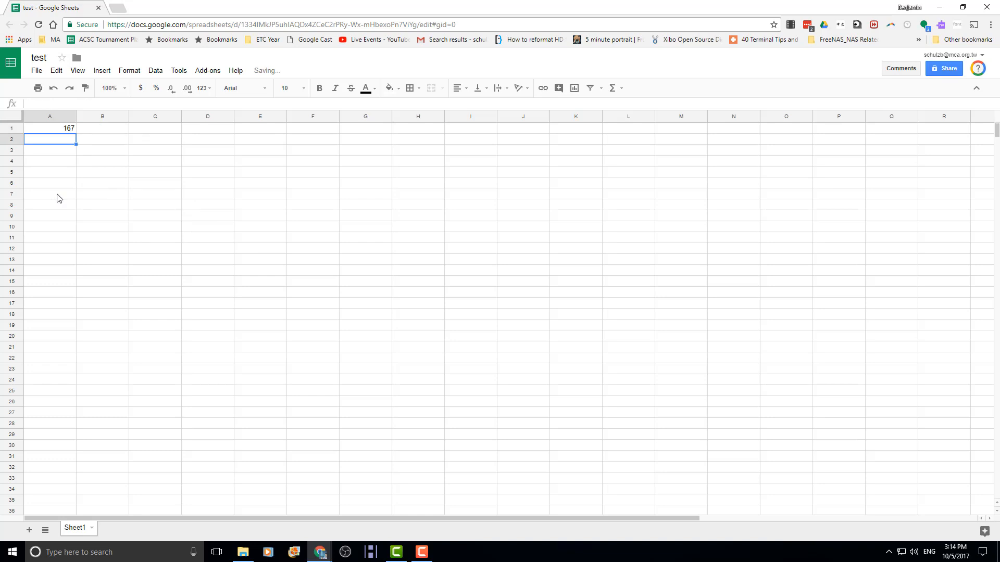
- Move the random formula to A2, then fill it down to row 15 and across to column G
click(60, 130)
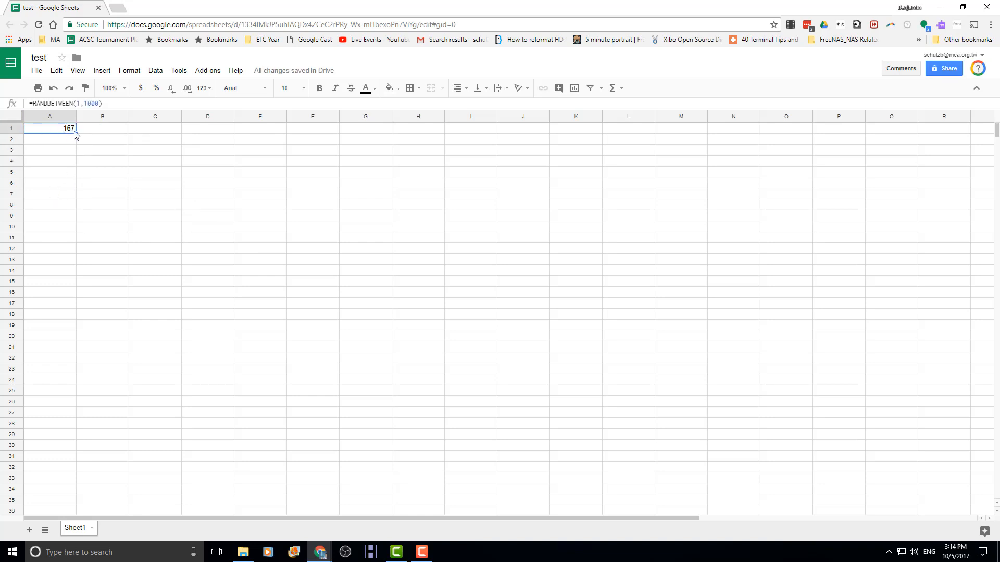
drag(76, 133, 76, 139)
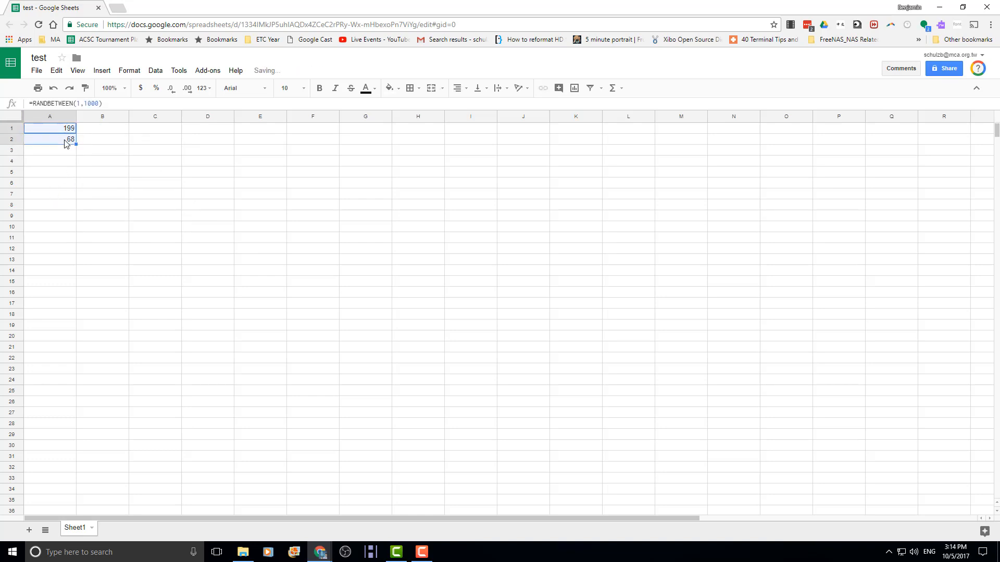
click(61, 130)
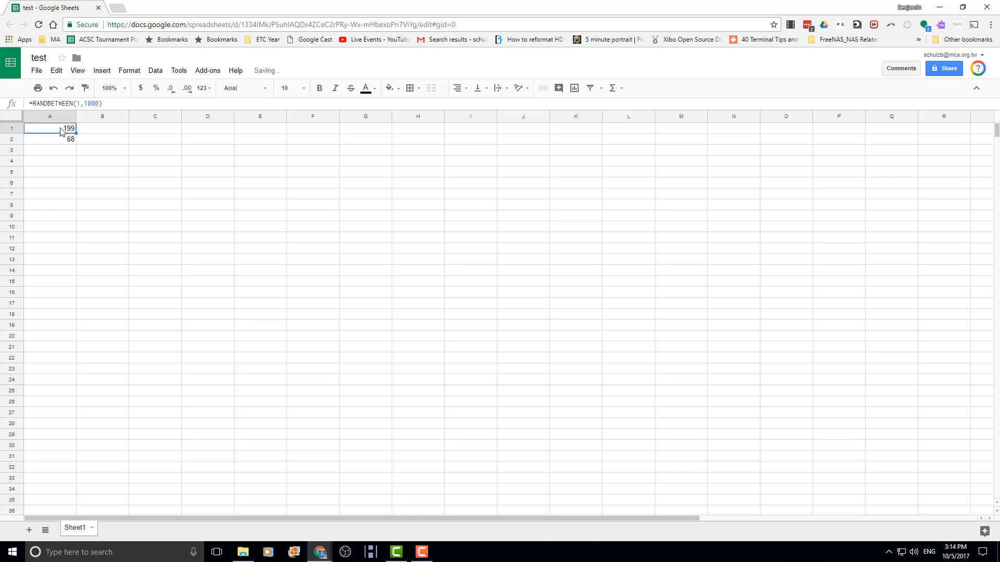
key(Delete)
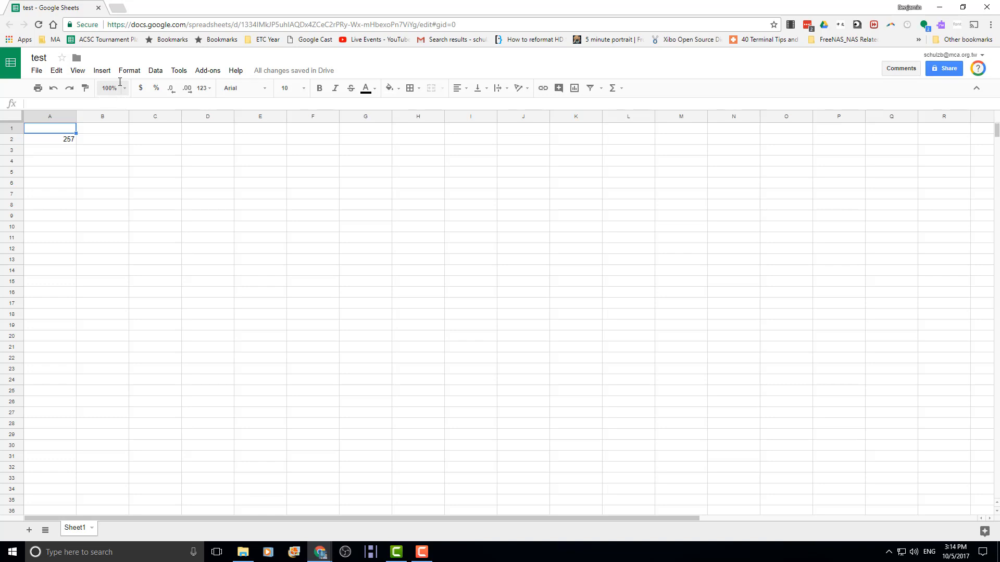
key(Delete)
key(Delete)
key(Delete)
key(Delete)
key(Delete)
key(Delete)
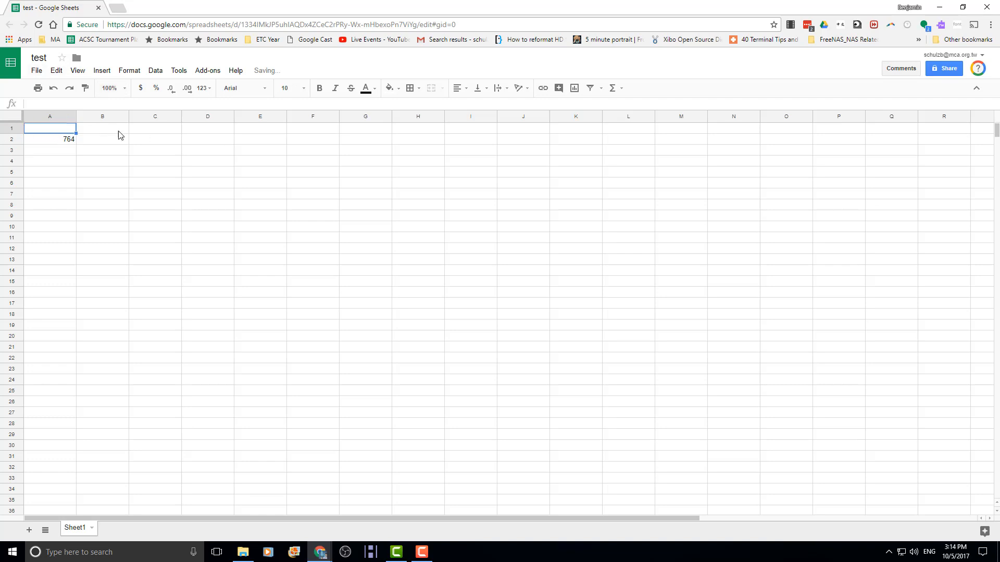
click(56, 139)
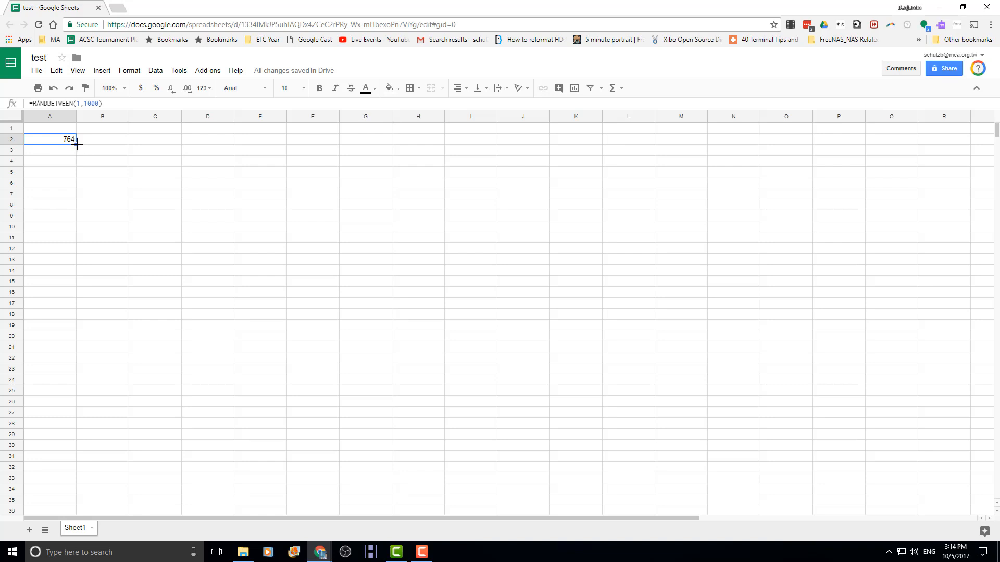
drag(75, 145, 67, 284)
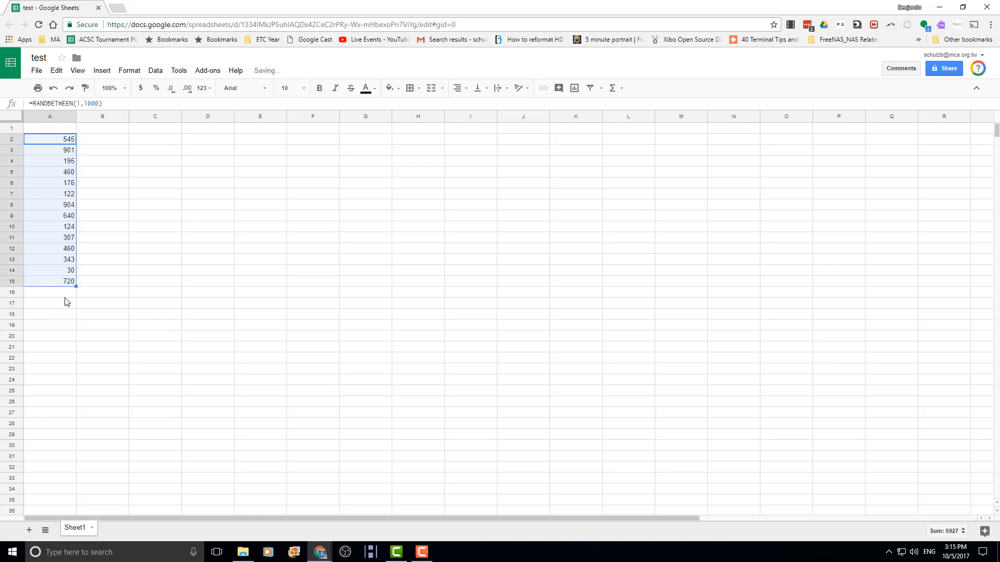
drag(76, 286, 366, 294)
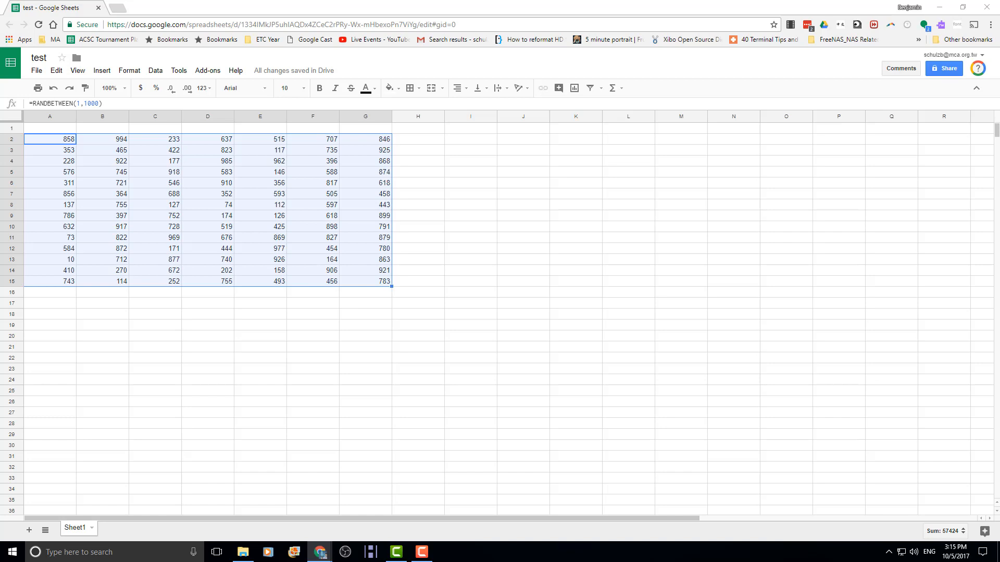
- Type the headings Count, Sum, Average and Minus into cells H1 through K1
click(425, 130)
text(Count)
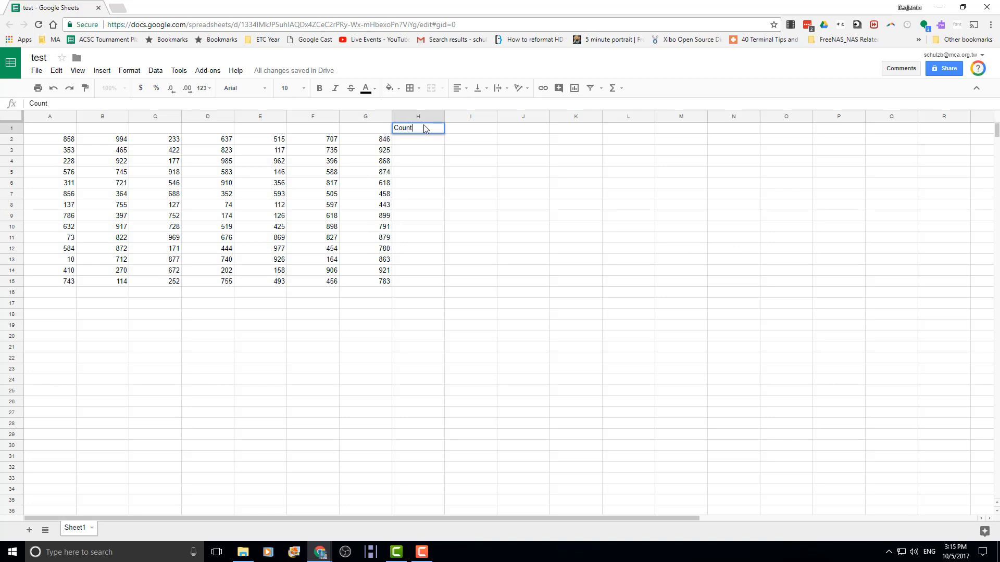
key(Tab)
text(Sum)
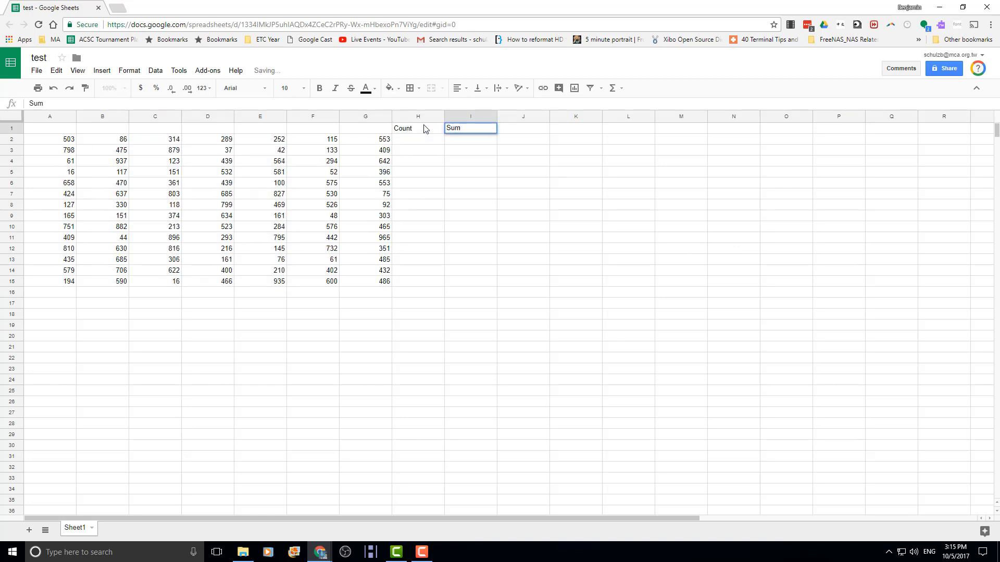
key(Tab)
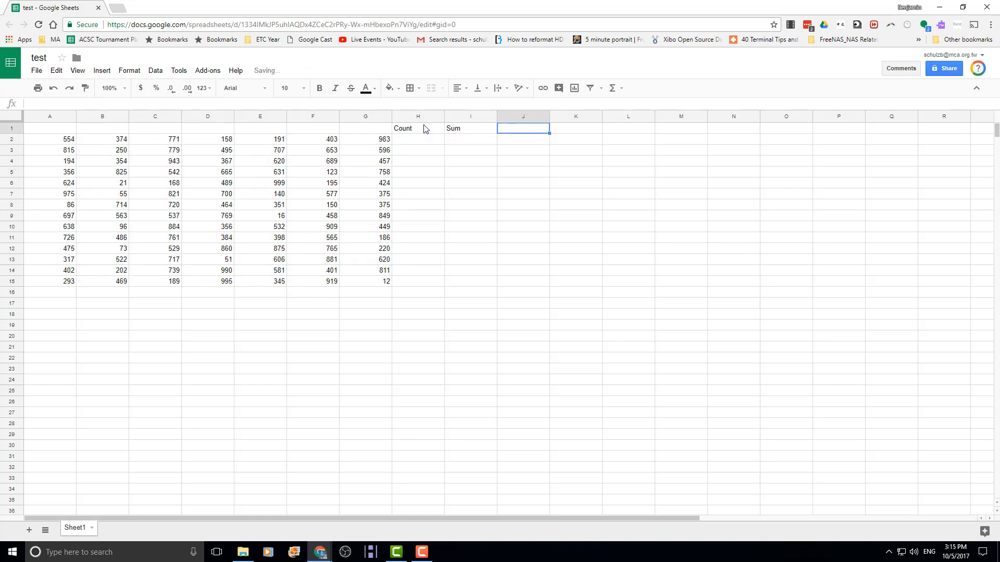
text(Average)
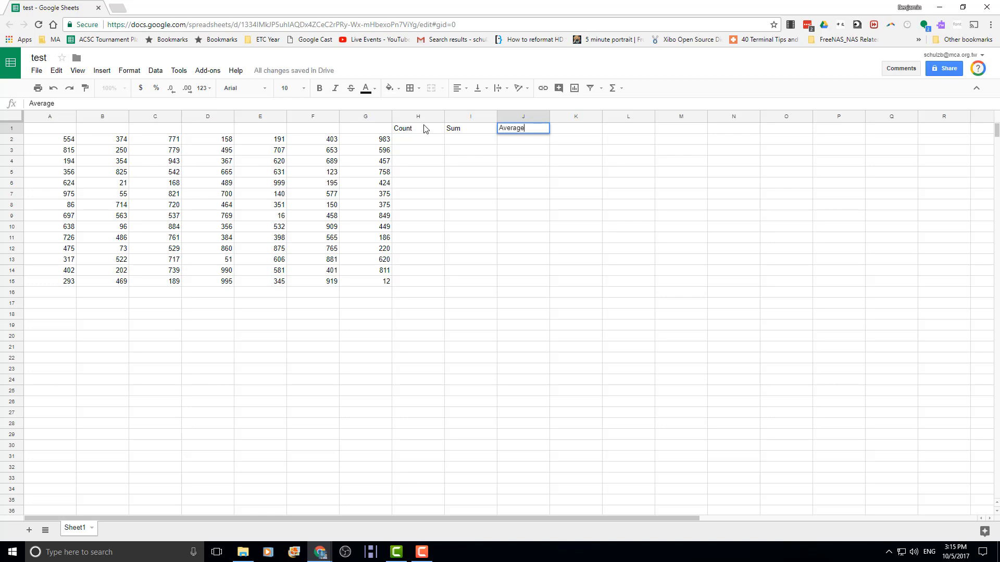
key(Tab)
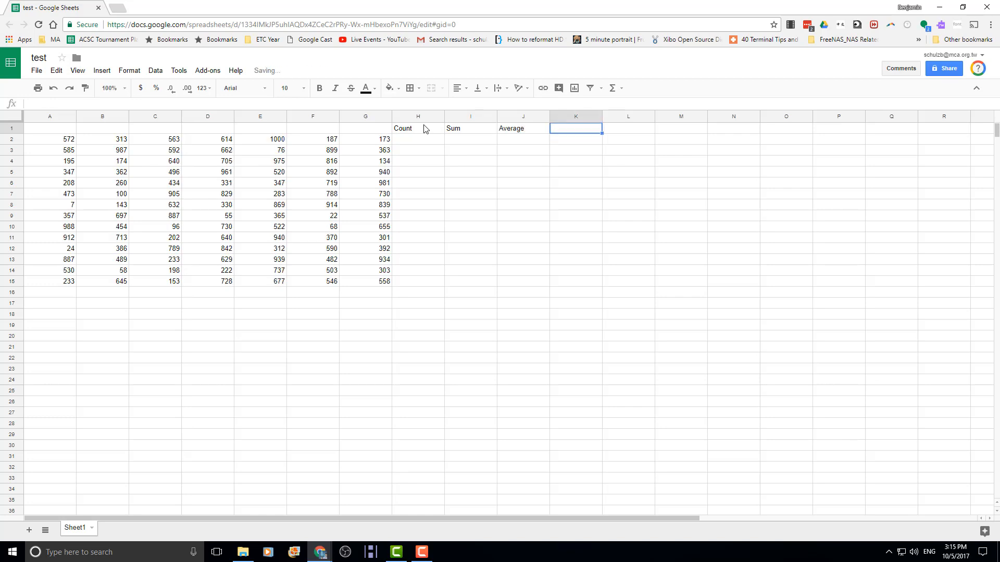
text(Minus)
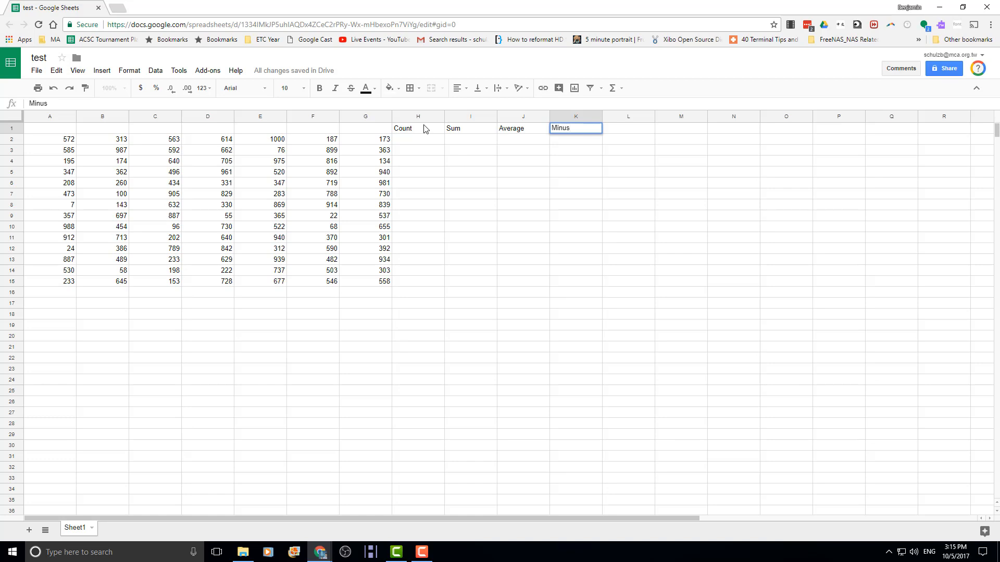
key(Return)
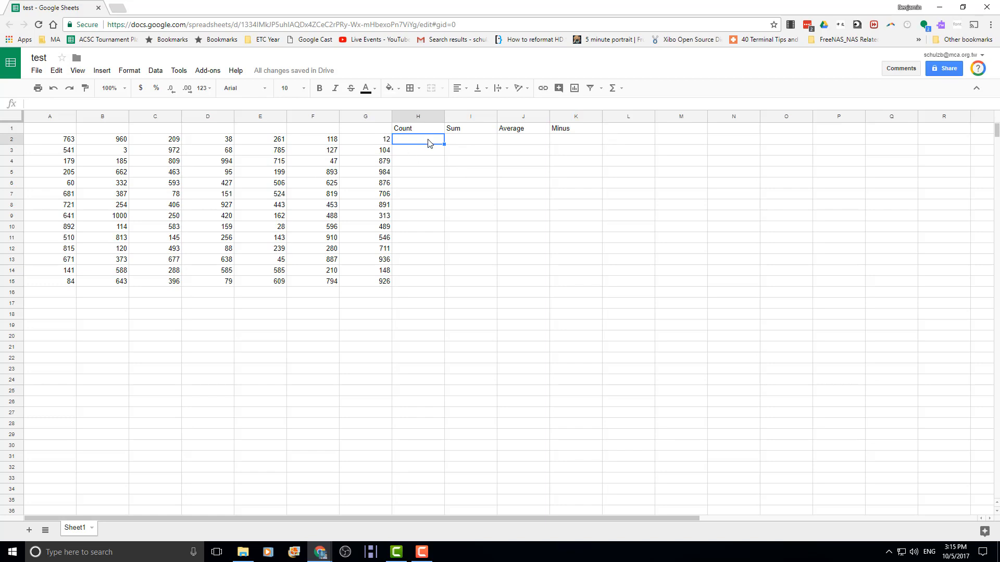
- Enter =COUNT(A2:G15) in H2, returning 98
text(=coun)
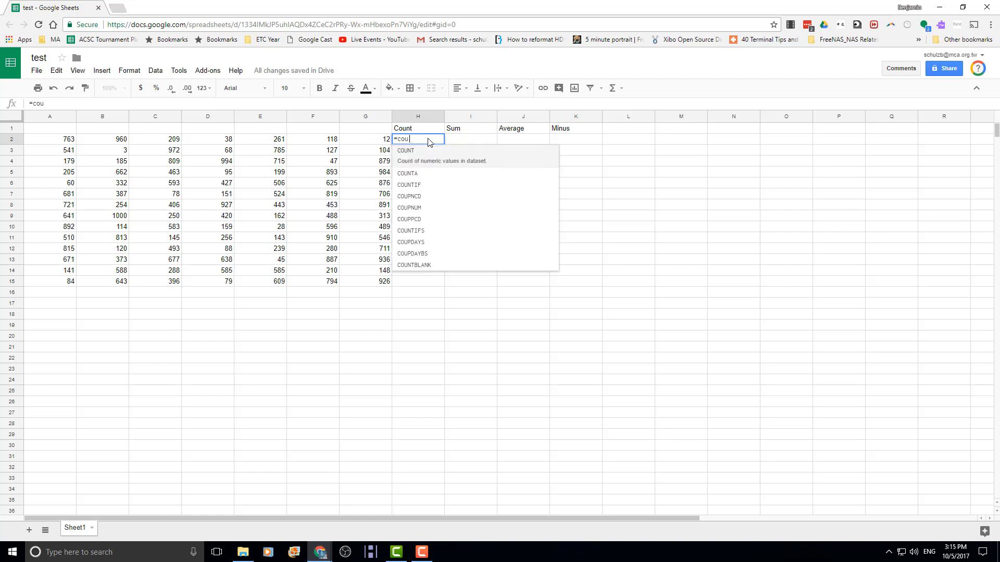
click(455, 163)
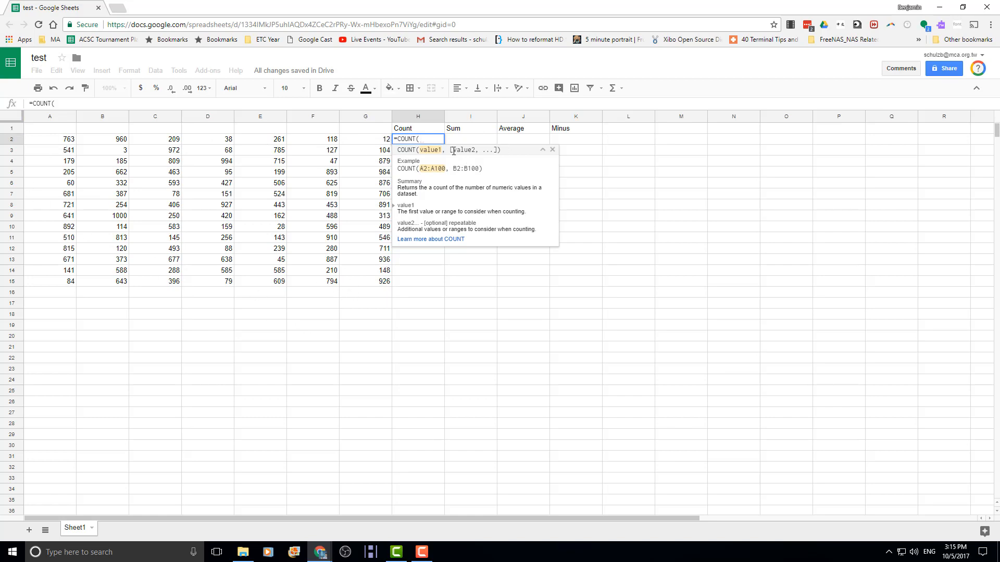
text(A)
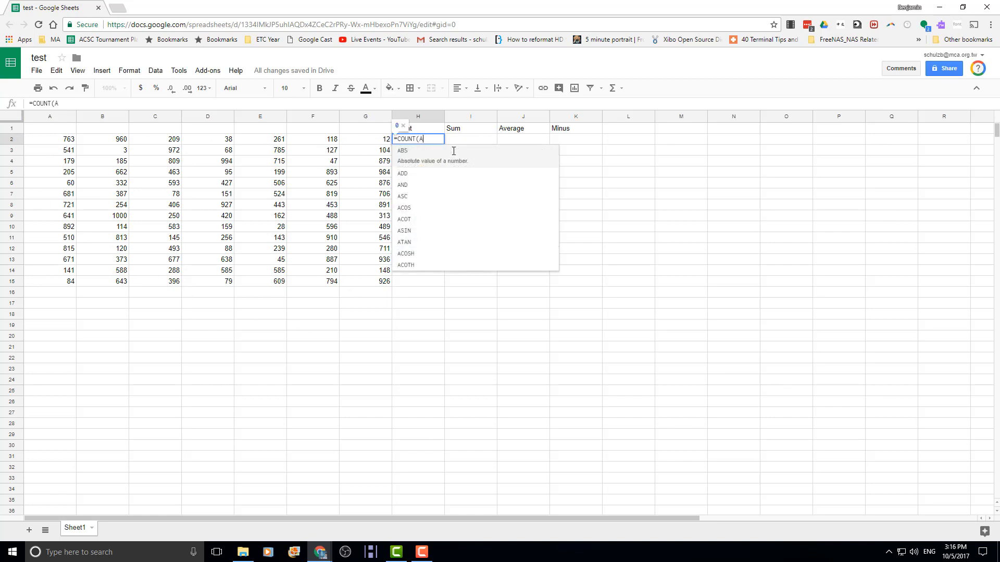
text(:2)
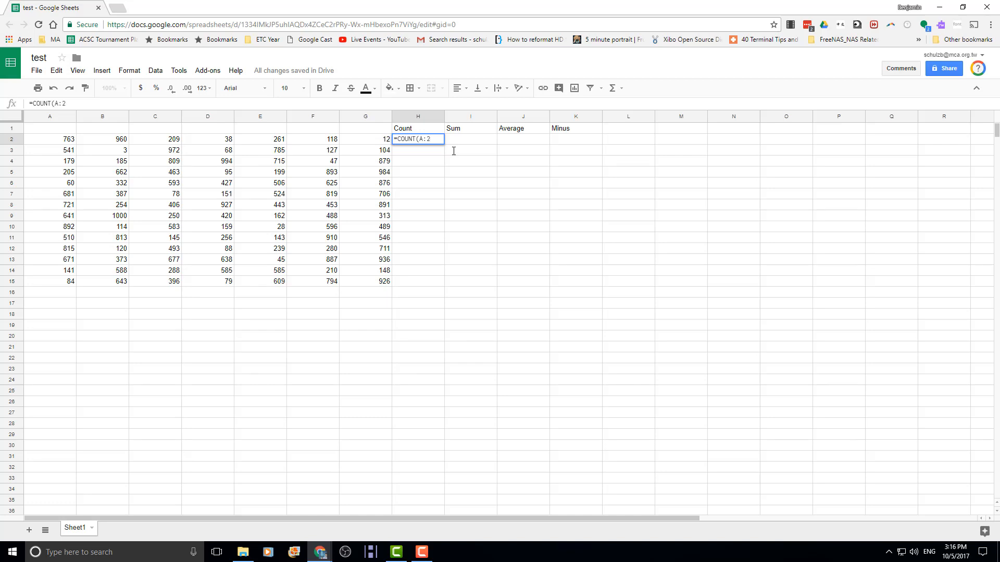
key(BackSpace)
key(BackSpace)
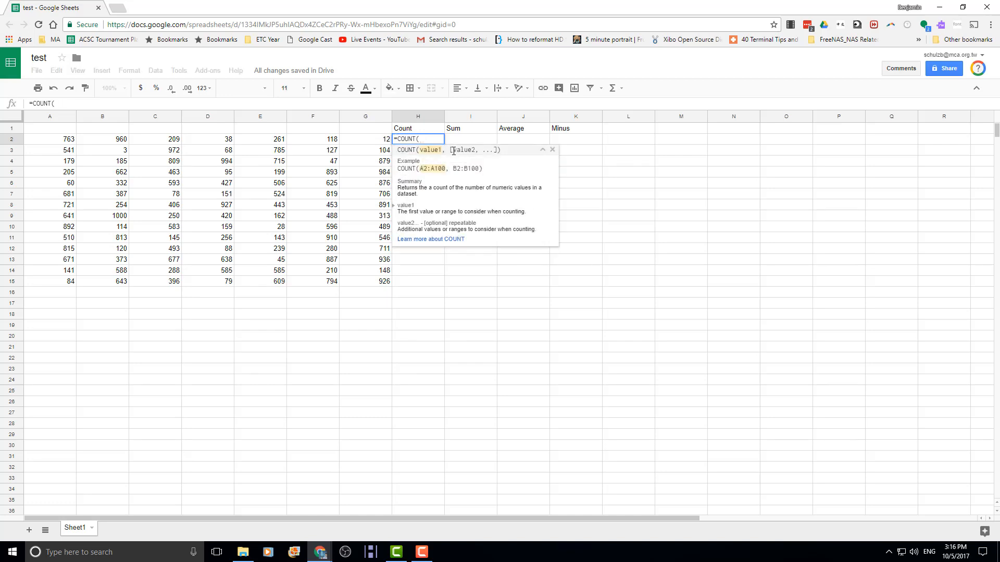
text(A)
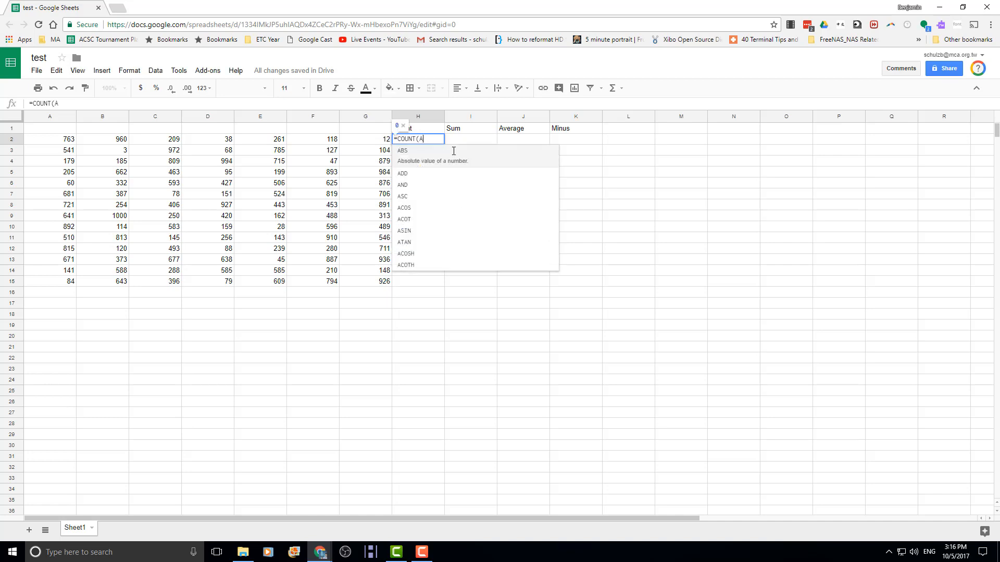
text(2:)
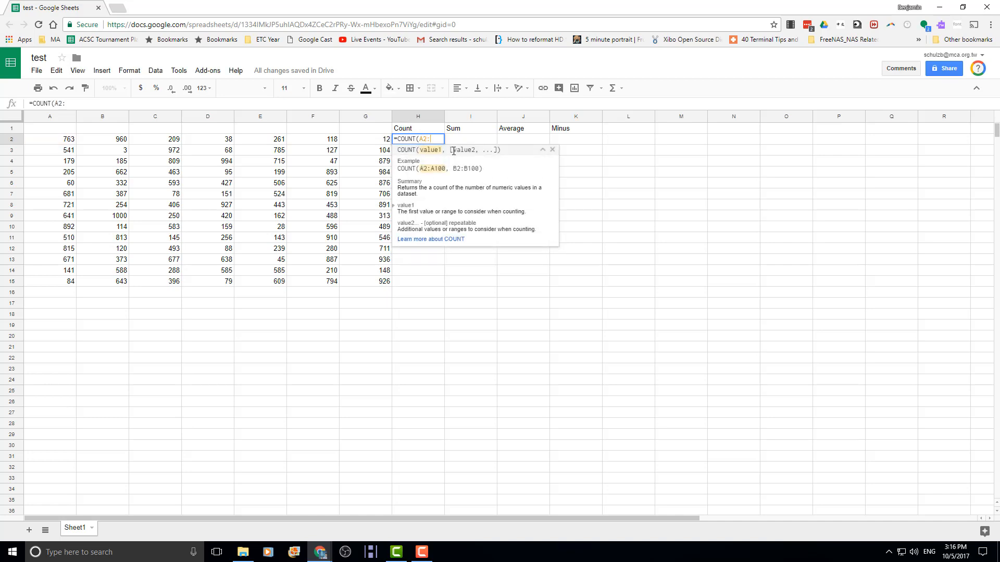
text(G)
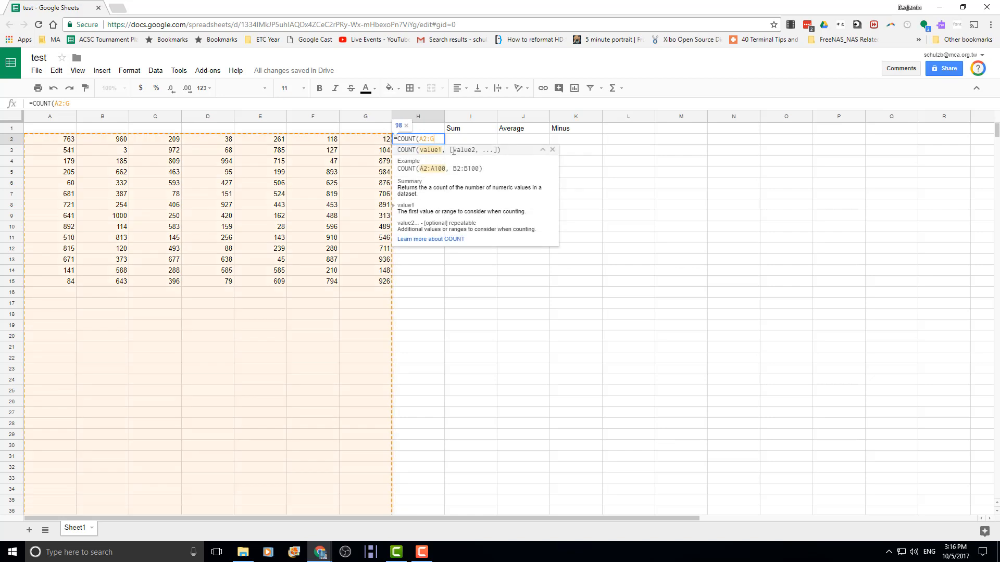
text(15)
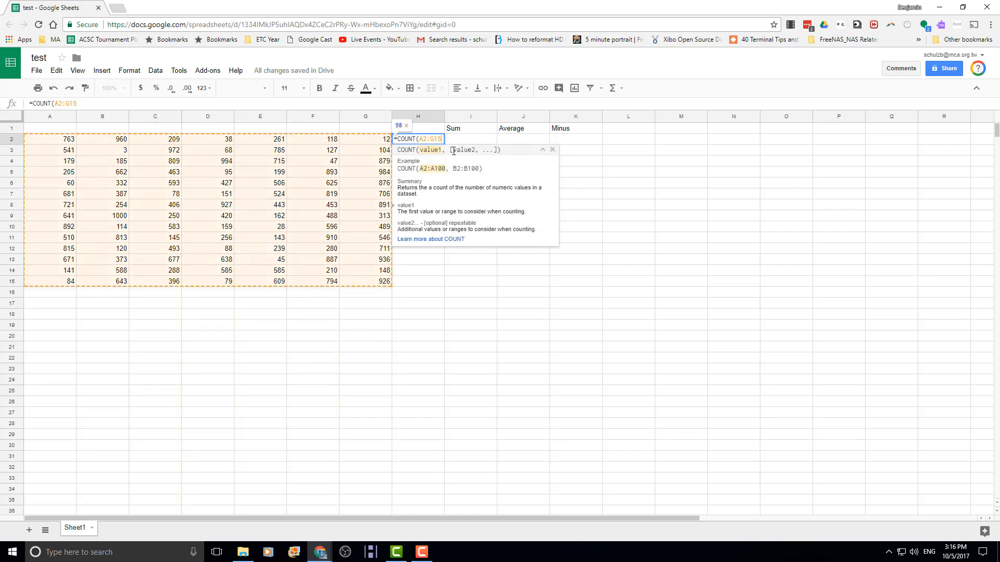
text())
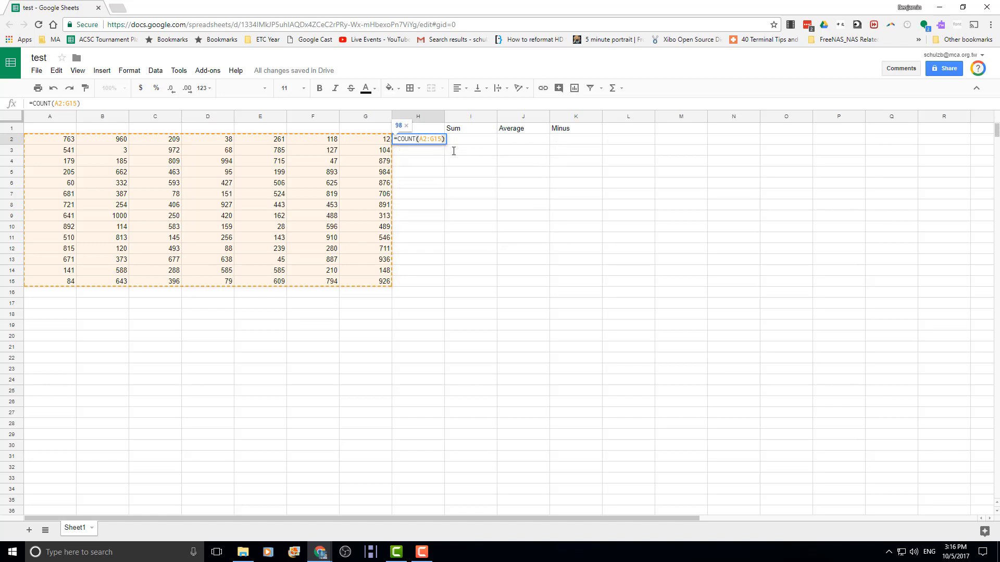
key(Return)
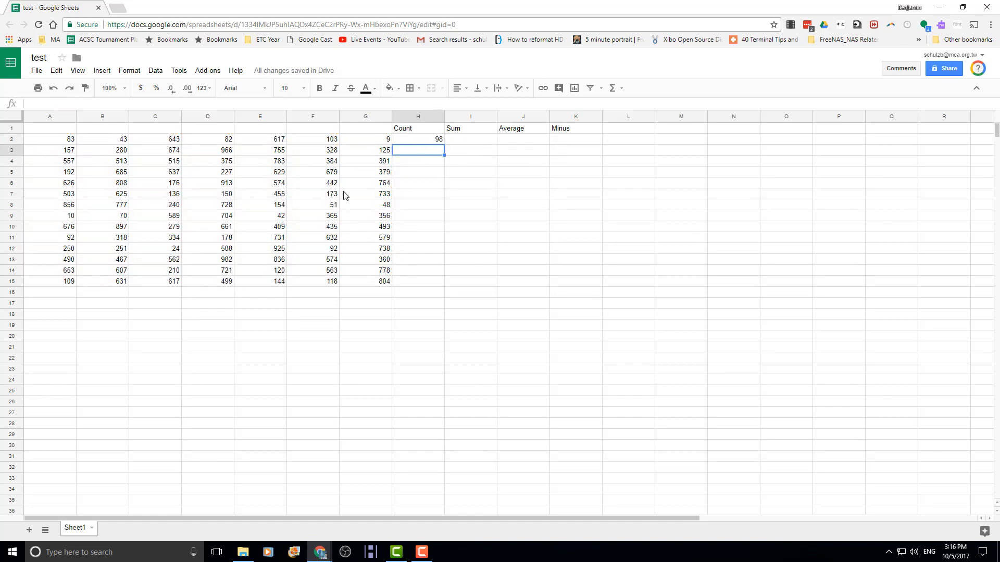
- Refill the cleared G2 with the random formula copied from F2
key(Delete)
key(Delete)
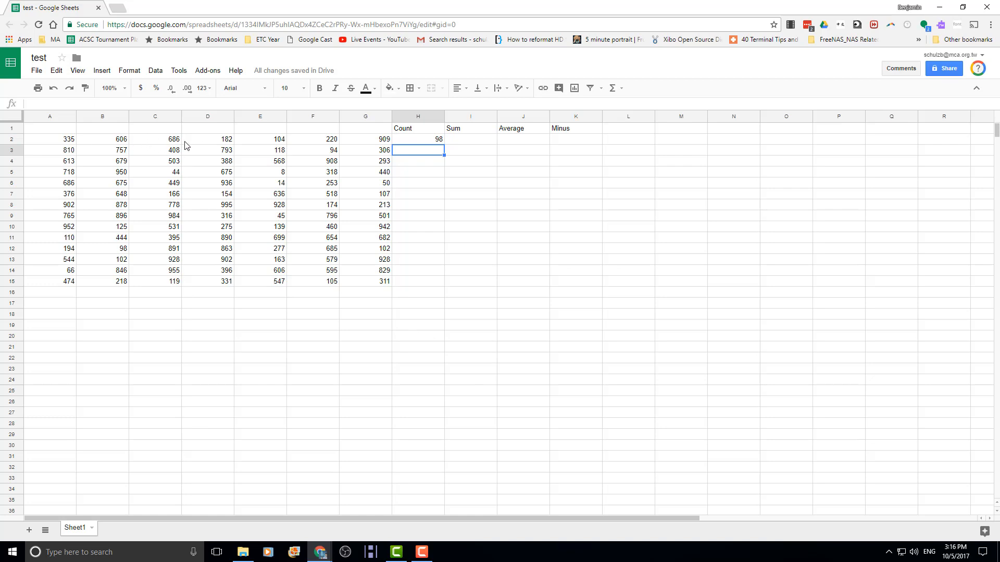
key(Delete)
key(Delete)
key(Delete)
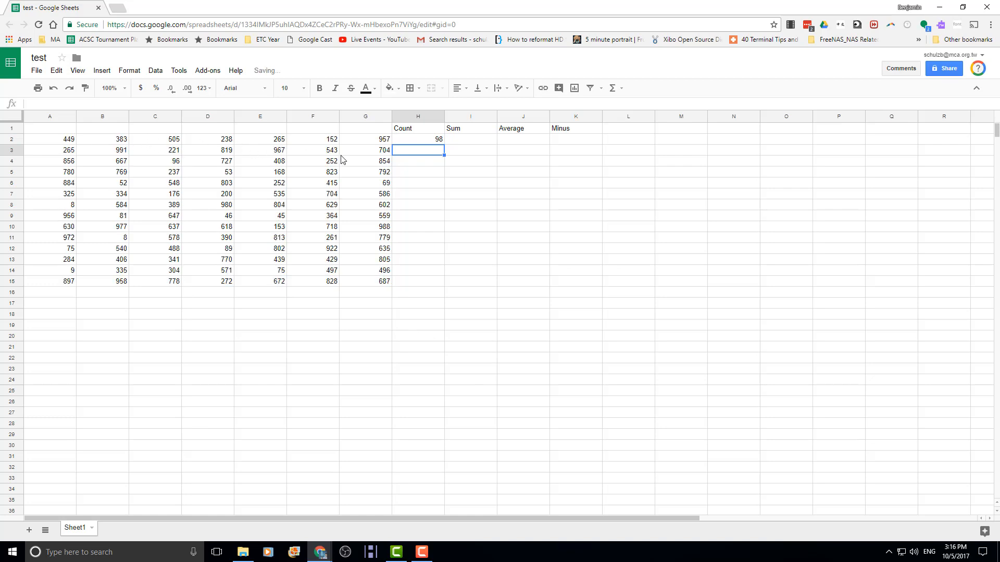
click(367, 141)
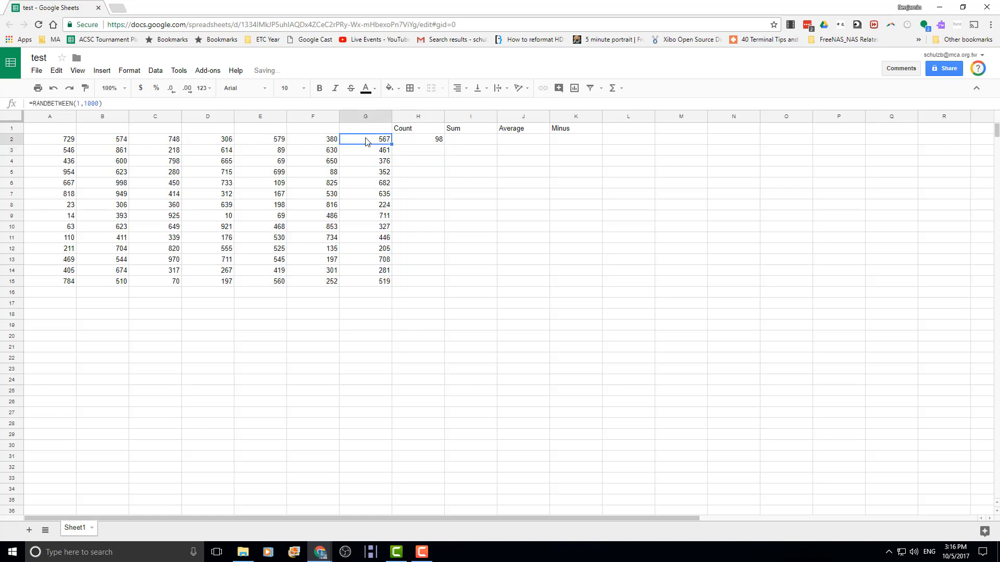
key(Delete)
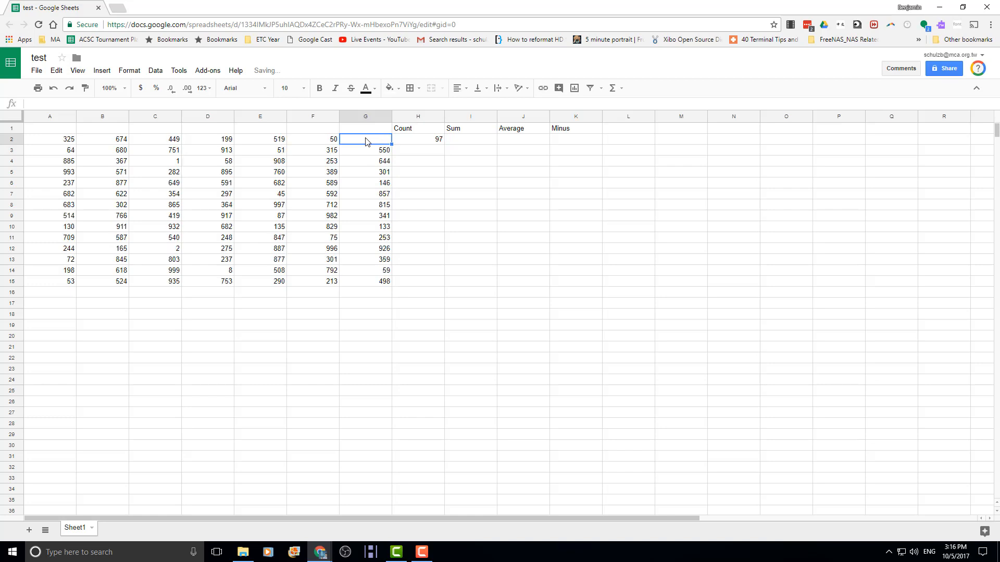
click(323, 141)
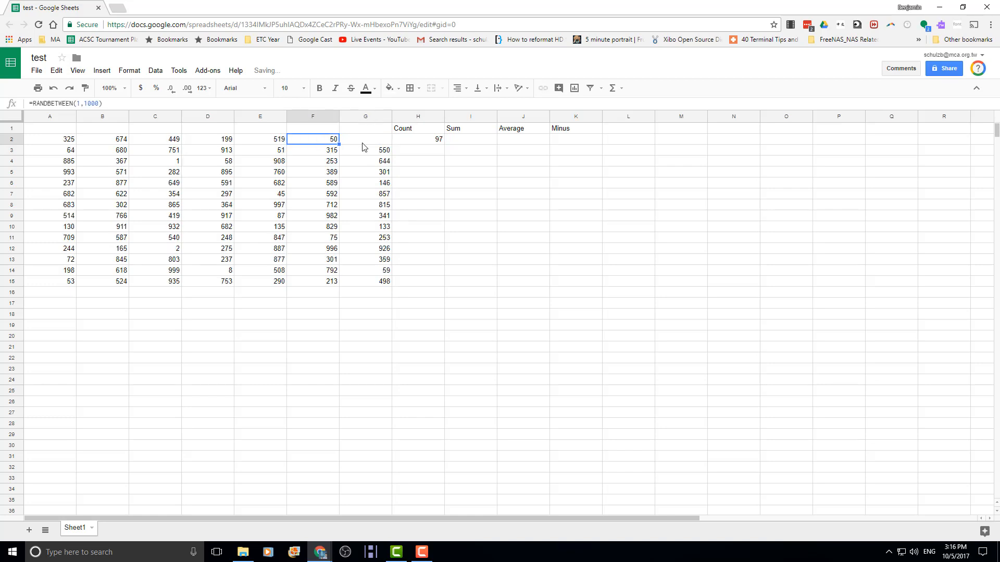
drag(339, 144, 363, 146)
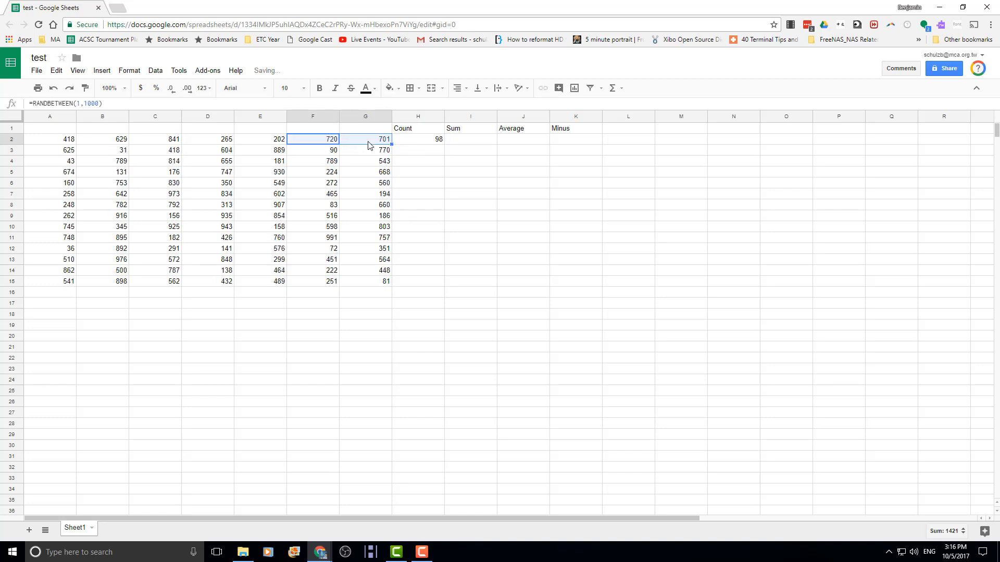
click(478, 143)
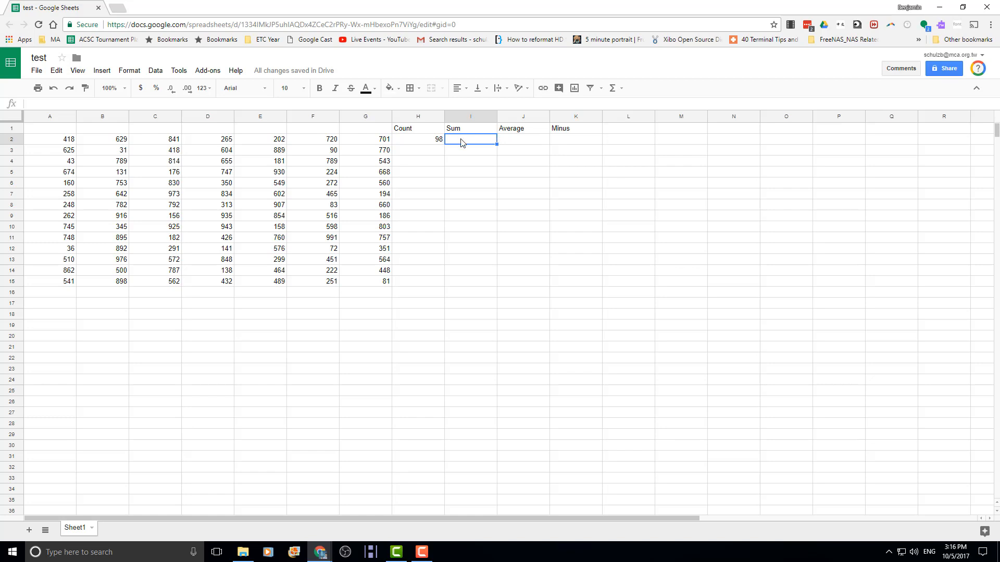
- Start a SUM formula in I2 by clicking A2 and G15, then erase the botched attempt
text(=)
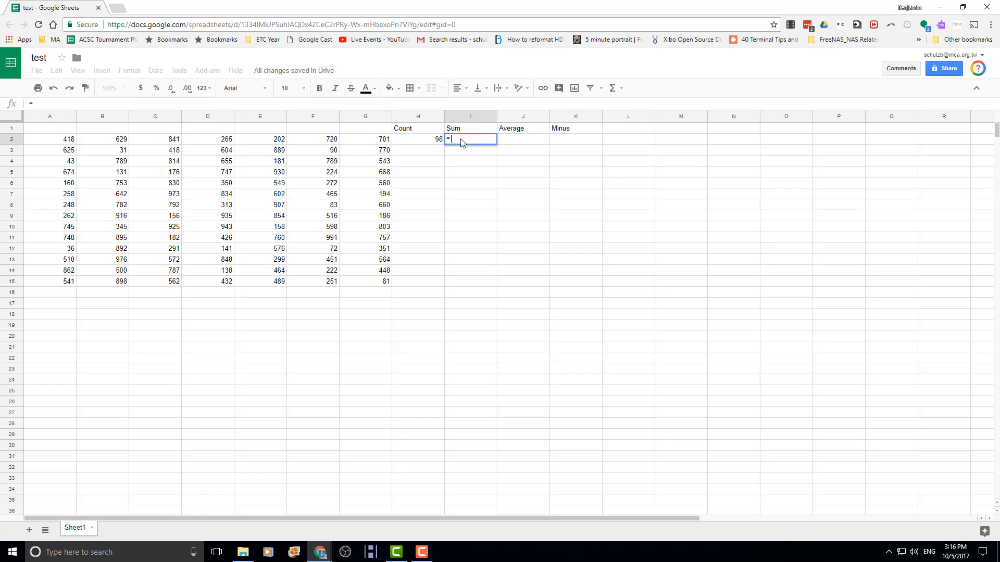
text(sum)
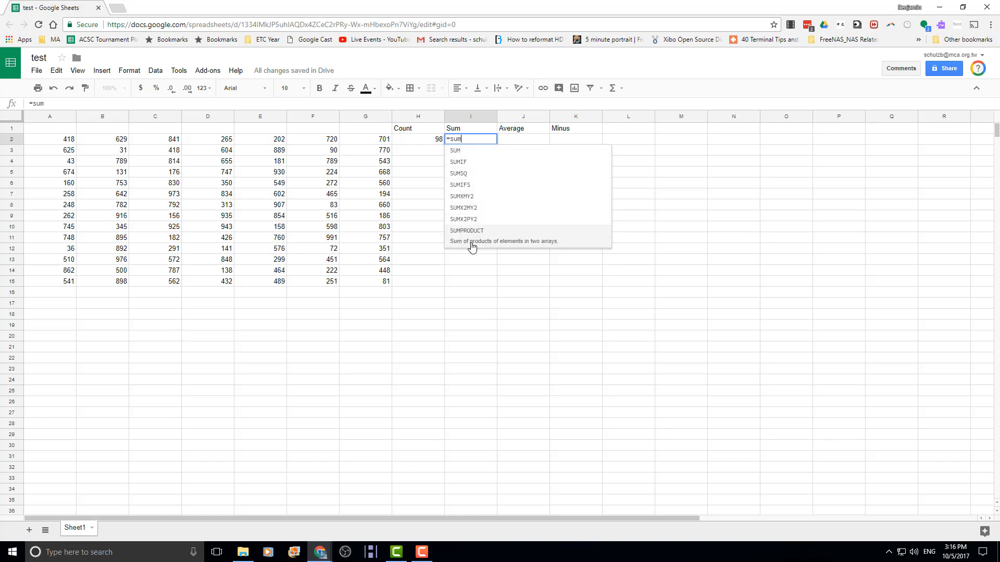
click(465, 151)
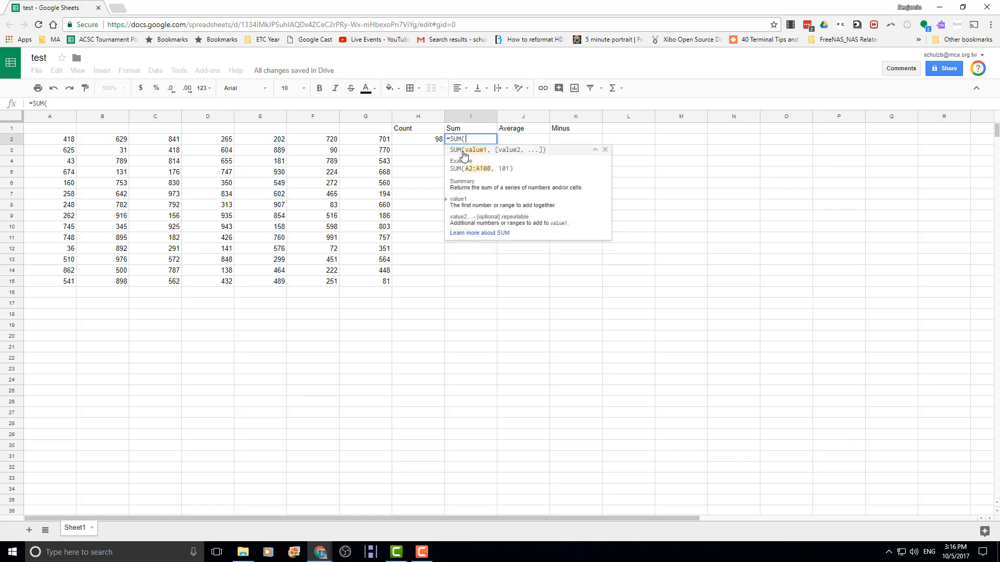
click(61, 142)
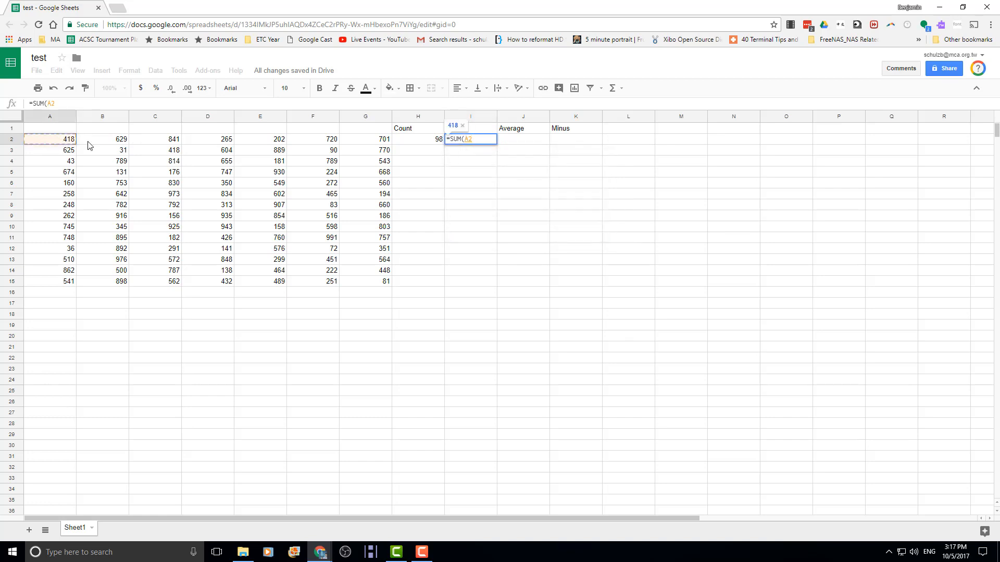
text(,)
click(372, 283)
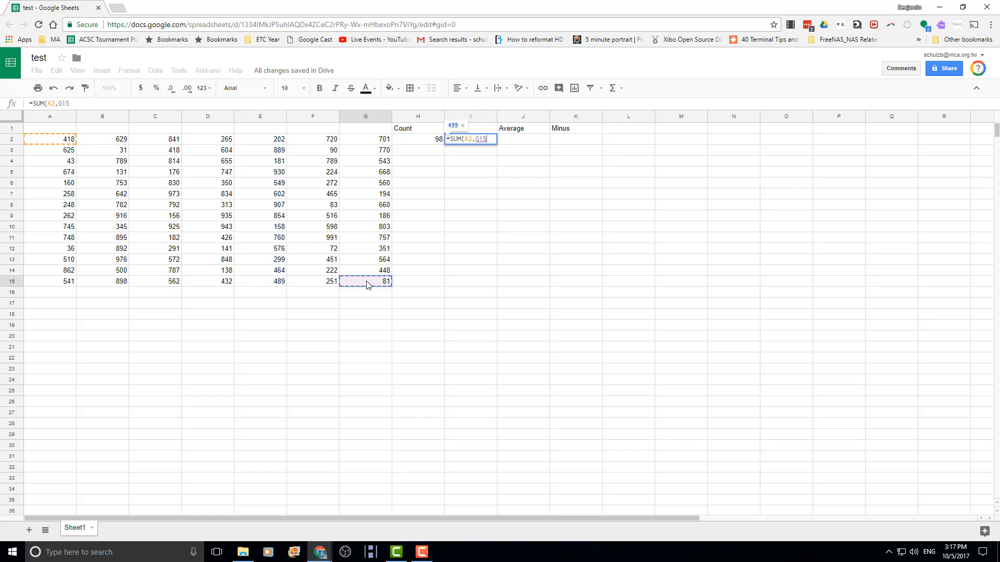
text(,)
click(363, 285)
key(BackSpace)
key(BackSpace)
key(BackSpace)
key(BackSpace)
key(BackSpace)
key(BackSpace)
key(BackSpace)
key(BackSpace)
key(BackSpace)
key(BackSpace)
key(BackSpace)
key(BackSpace)
key(BackSpace)
key(BackSpace)
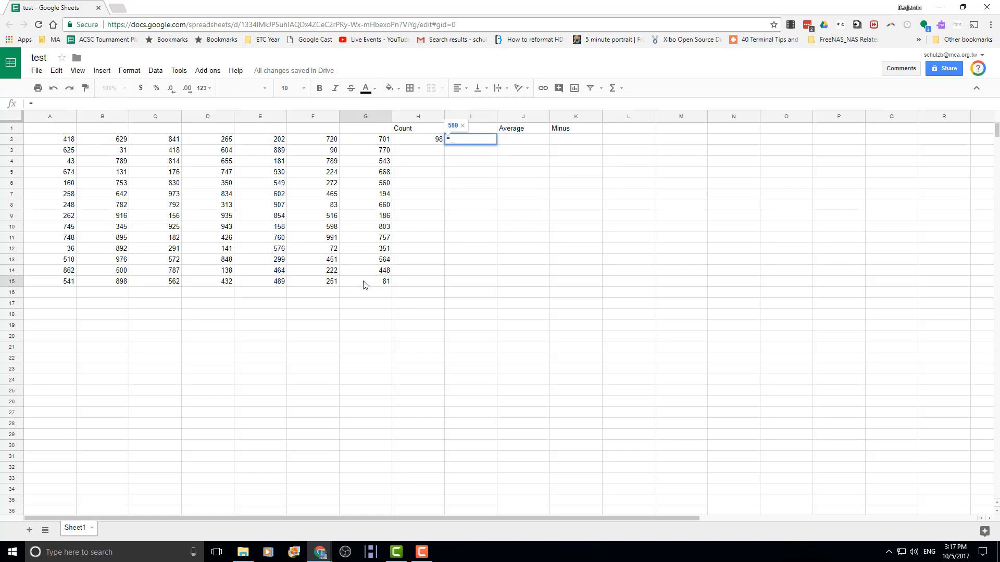
- Enter =SUM(A2:G15) in I2 by extending the range from A2 down and across to G15
text(sum)
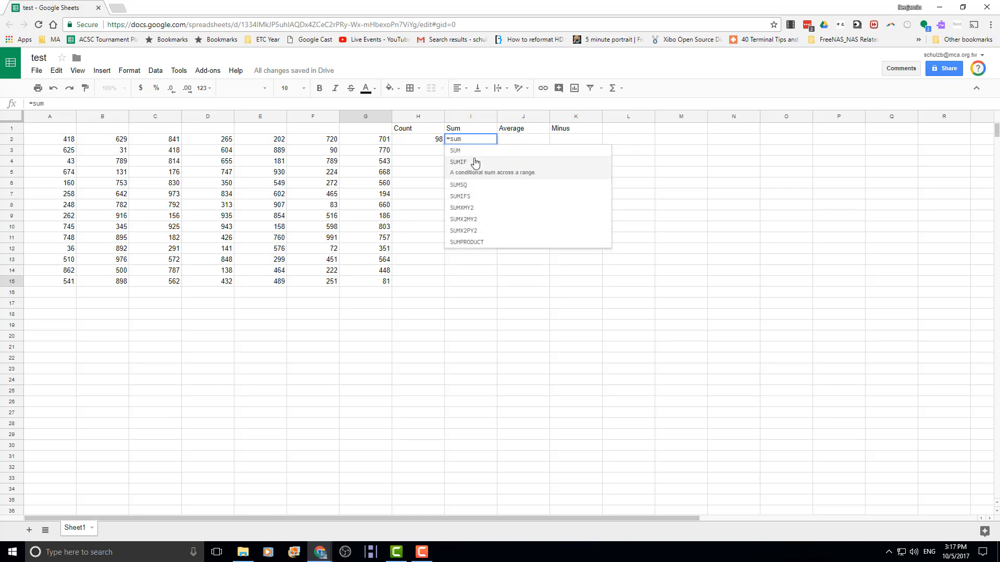
click(475, 155)
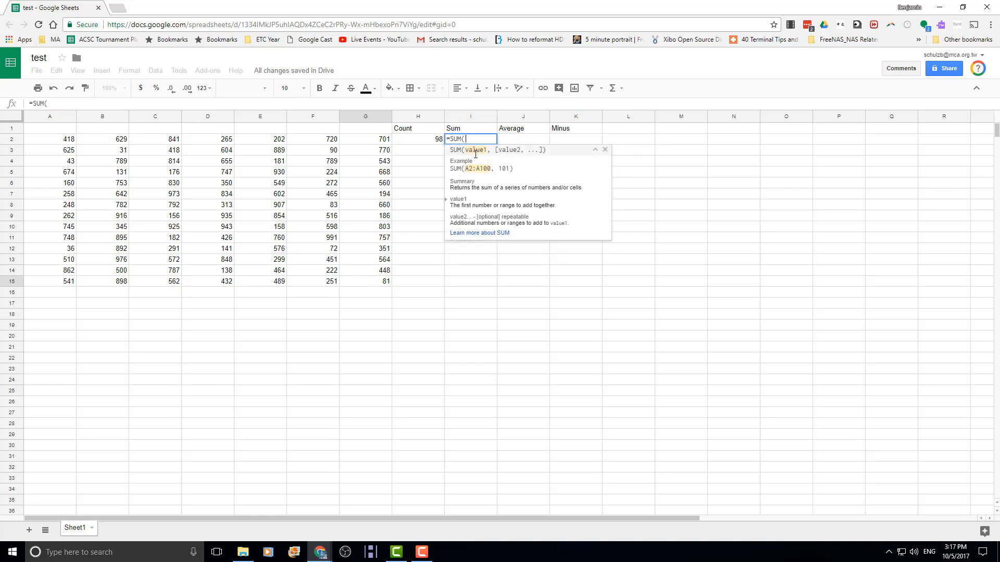
click(56, 143)
key(shift+Down)
key(shift+Down)
key(shift+Down)
key(shift+Down)
key(shift+Down)
key(shift+Down)
key(shift+Down)
key(shift+Down)
key(shift+Down)
key(shift+Down)
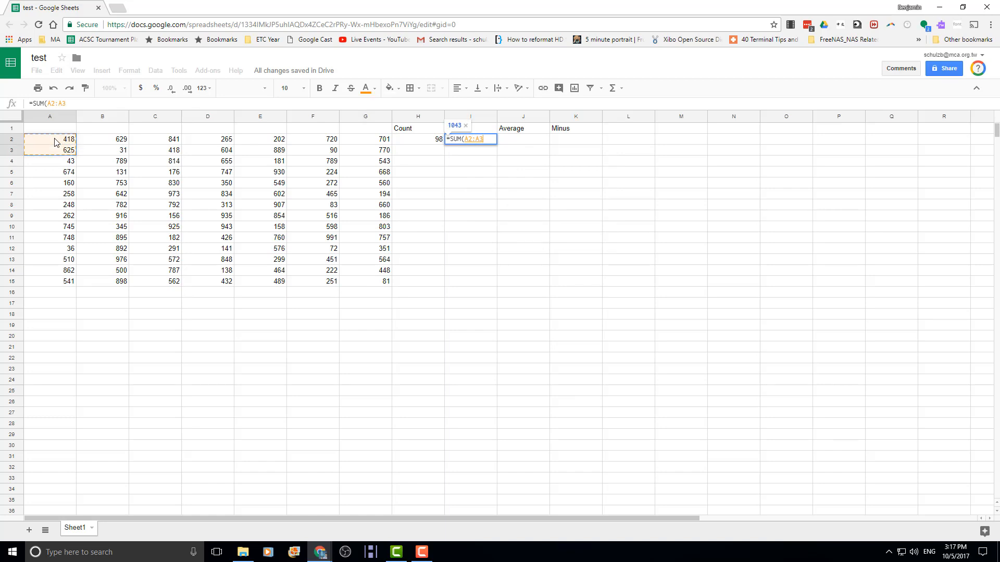
key(shift+Down)
key(shift+Down)
key(shift+Down)
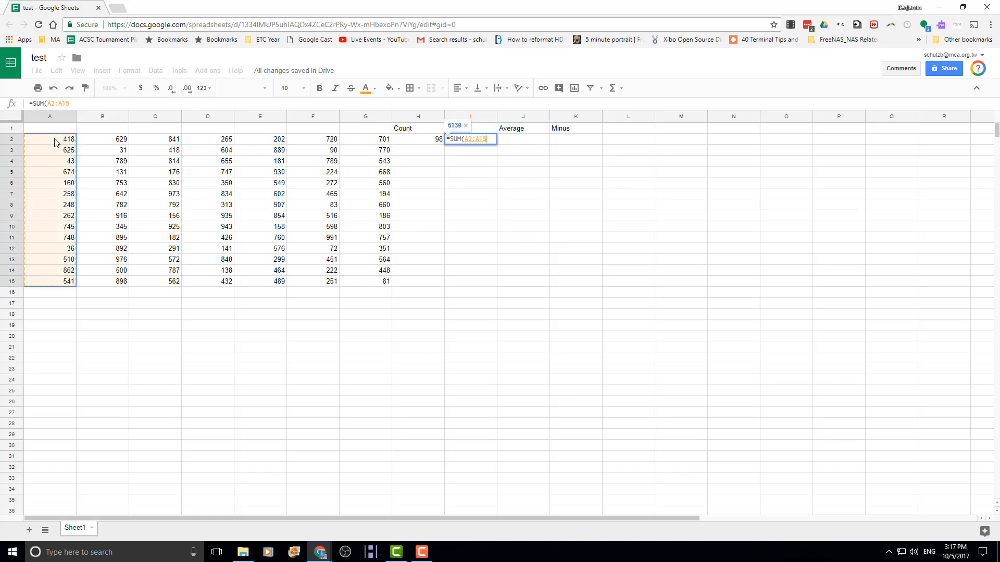
key(shift+Right)
key(shift+Right)
key(shift+Right)
key(shift+Right)
key(shift+Right)
key(shift+Right)
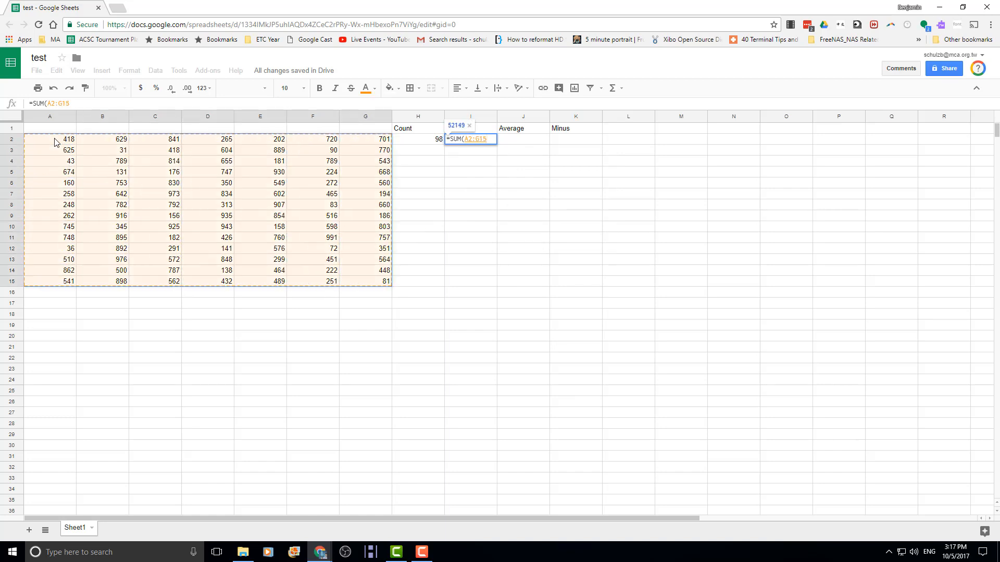
text())
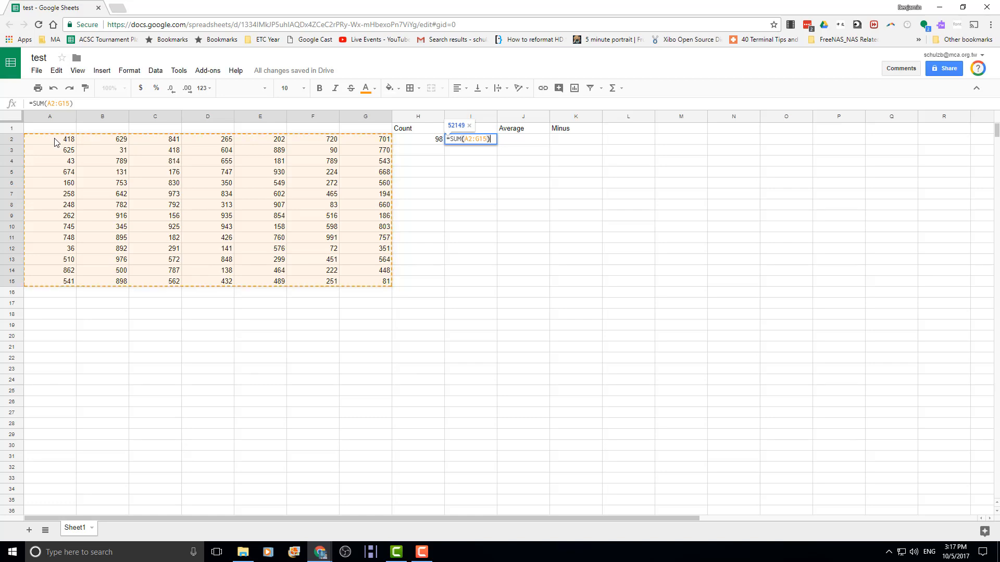
key(Return)
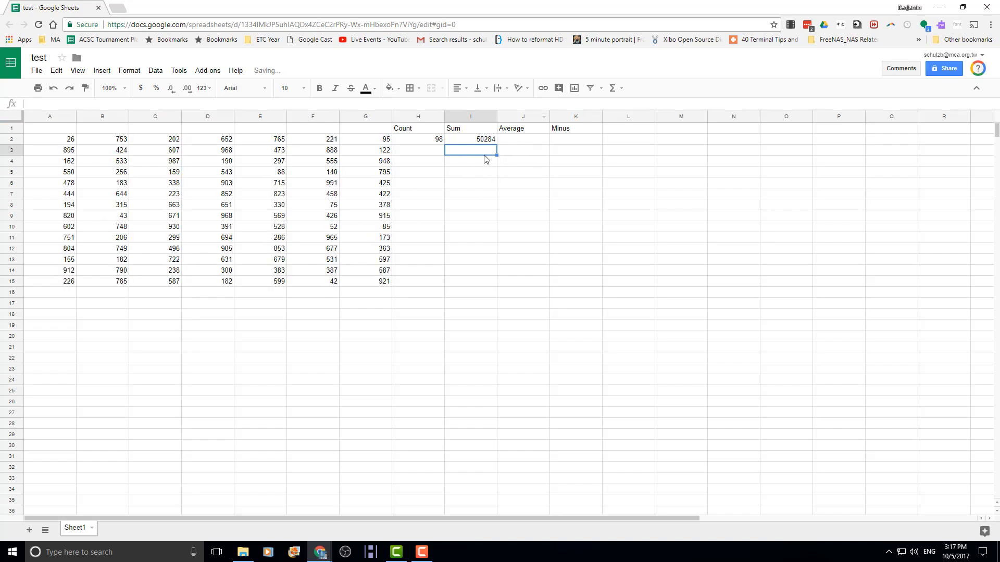
- Enter =AVERAGE(A2:G15) in J2, showing 504.7346939
click(507, 141)
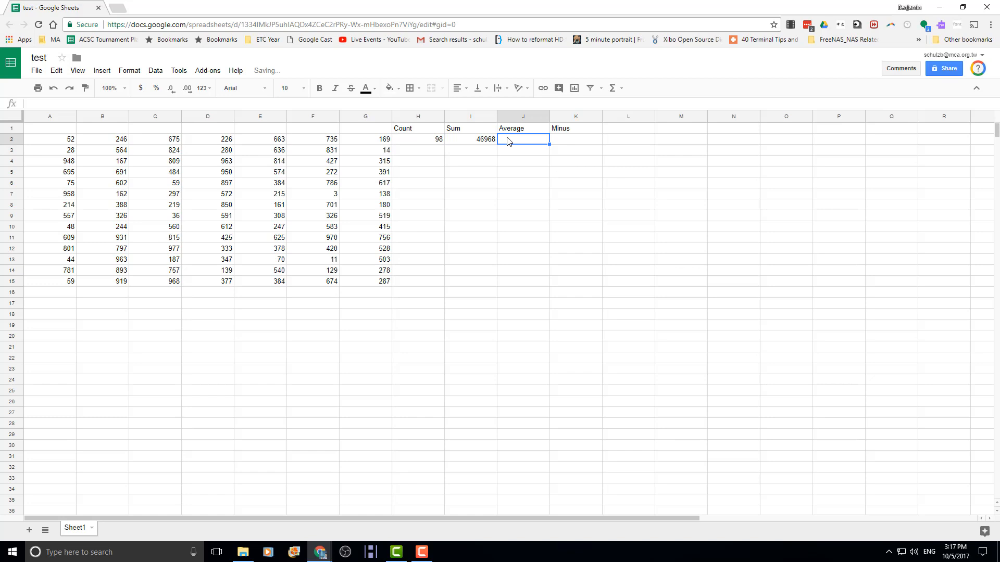
text(=ave)
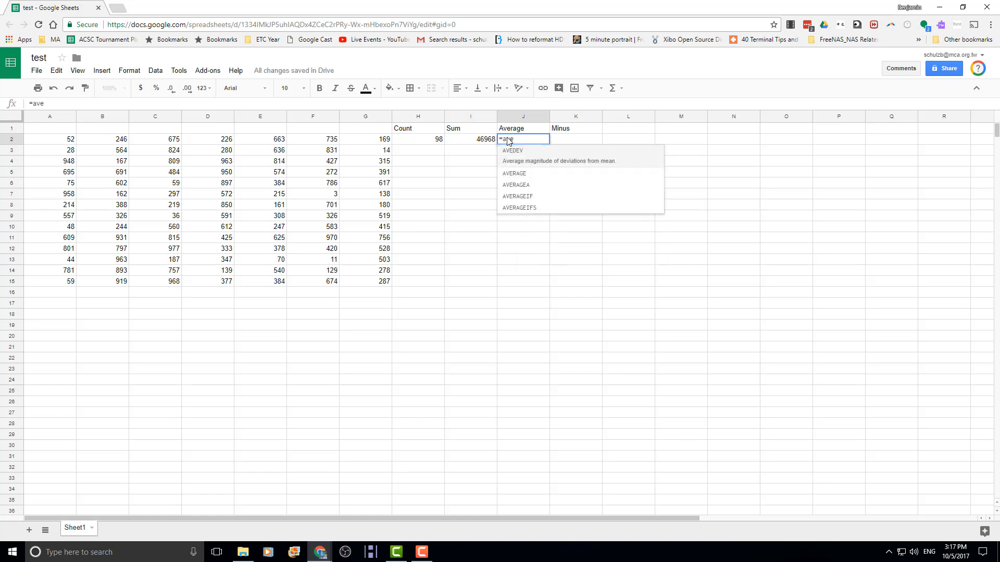
key(Down)
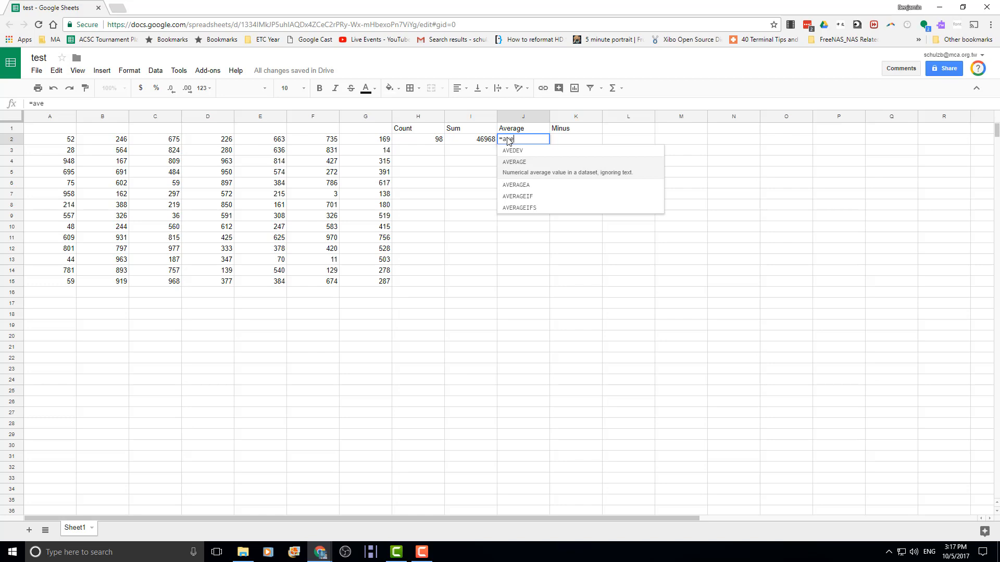
key(Tab)
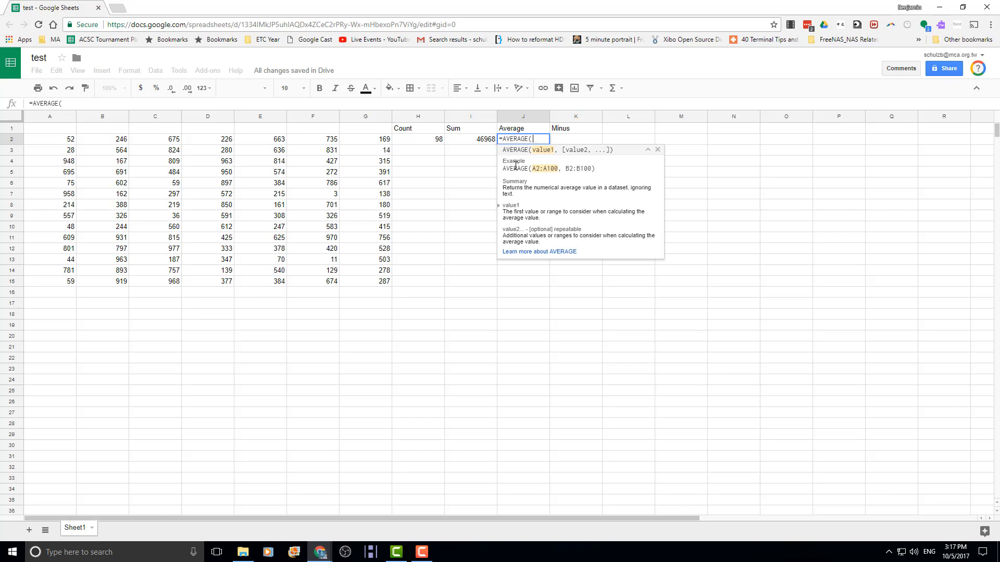
text(A2:)
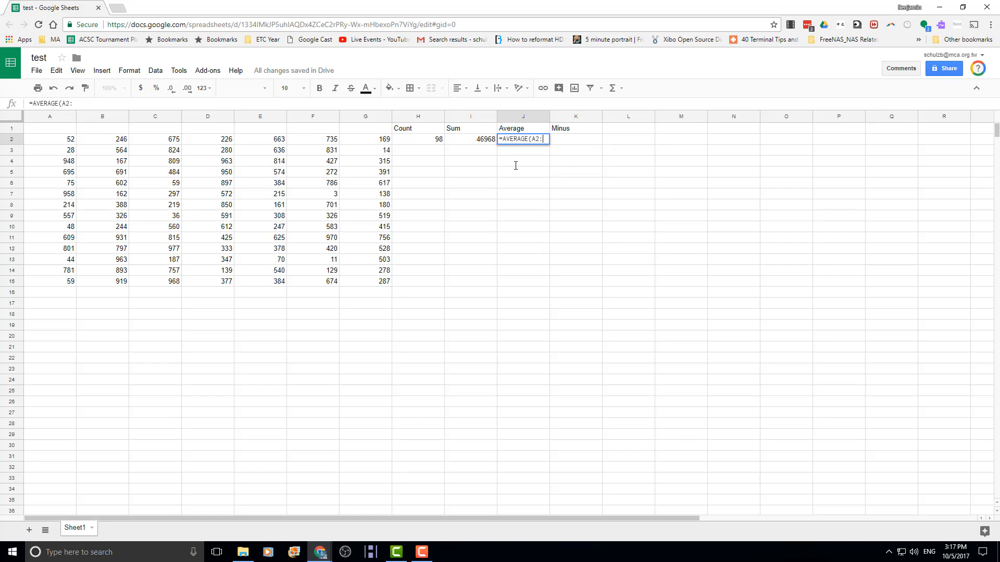
text(G15)
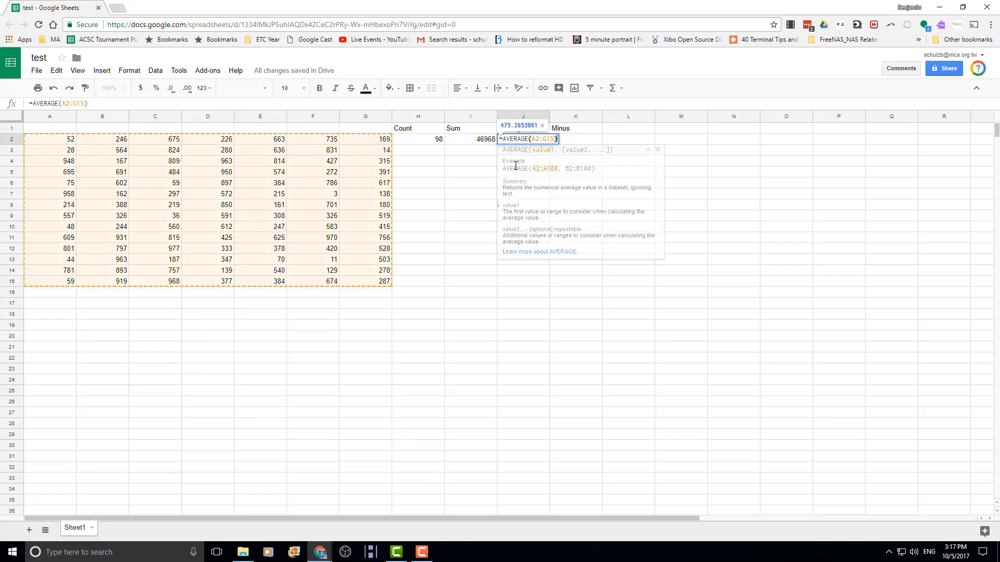
key(Return)
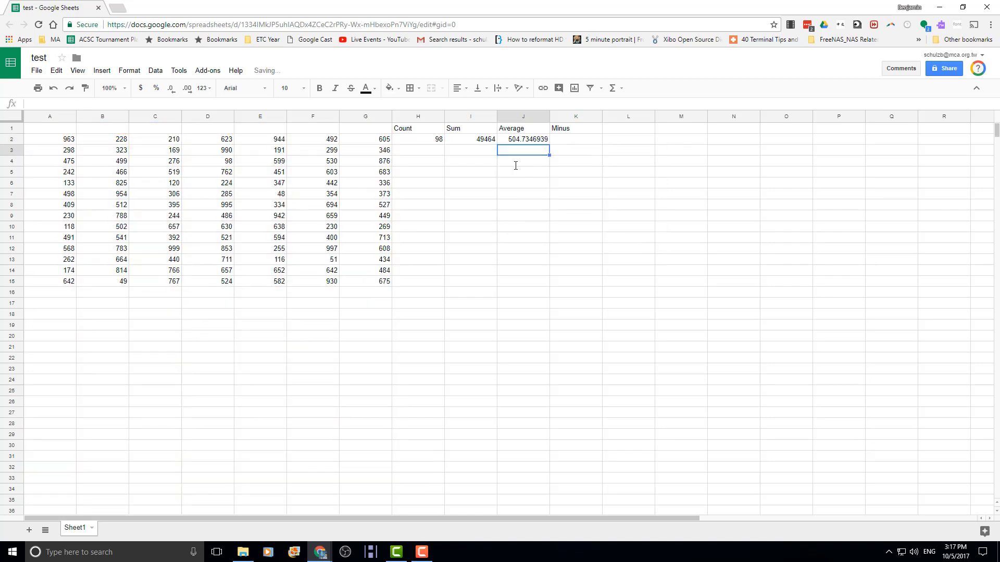
key(Up)
key(Right)
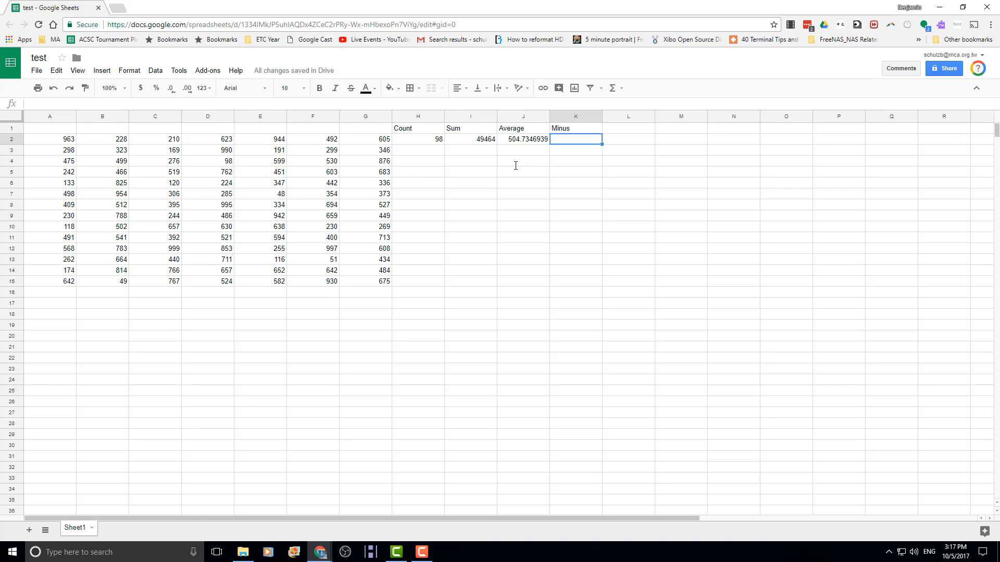
- Put =MINUS(A2,F2) in K2 to subtract F2 from A2
text(=minus)
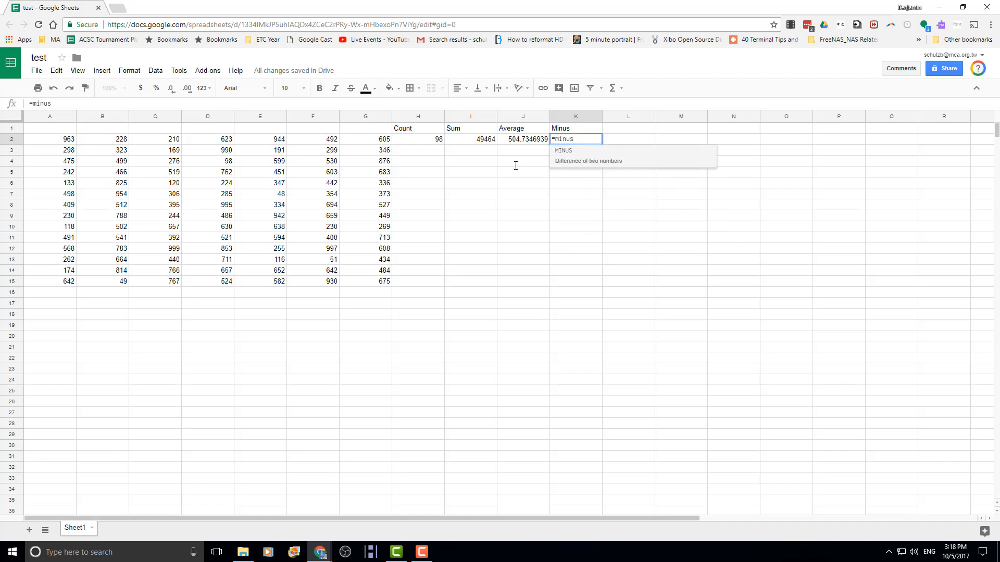
key(Tab)
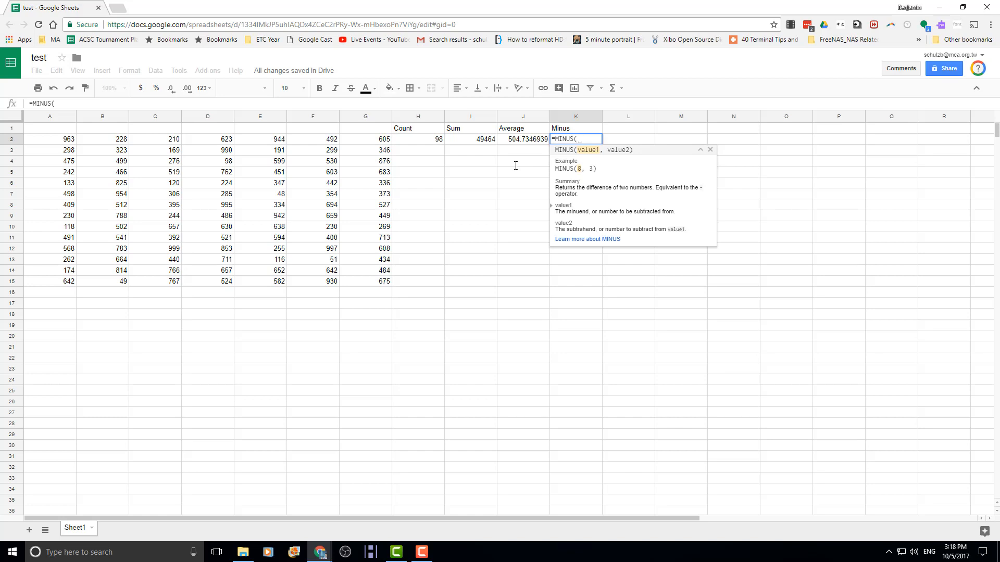
click(61, 141)
text(,)
click(306, 143)
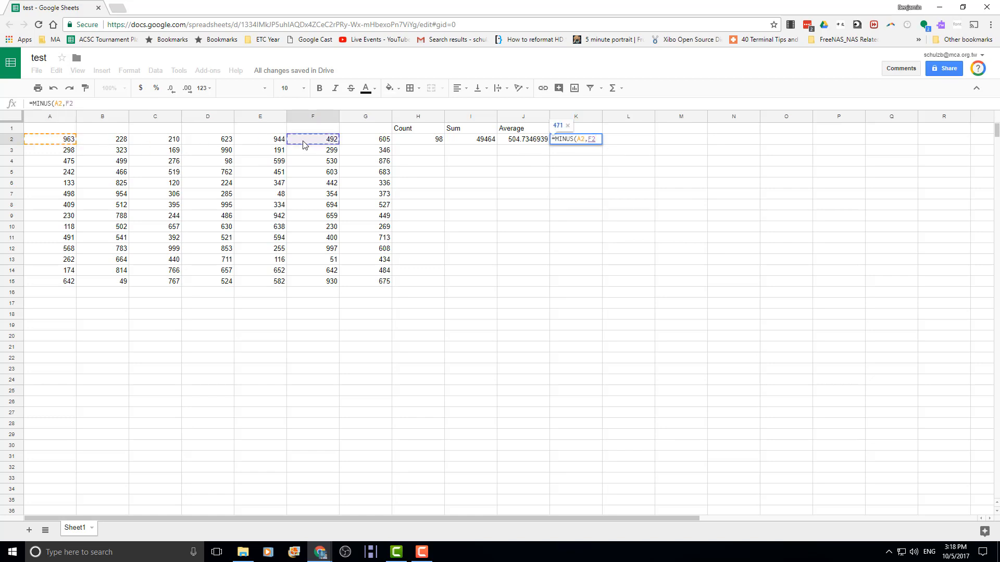
text())
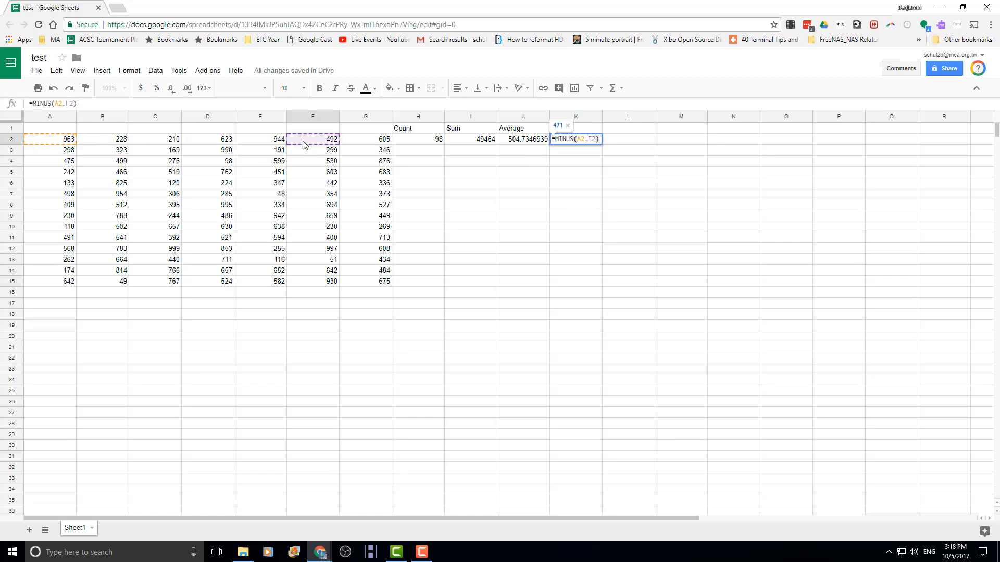
key(Return)
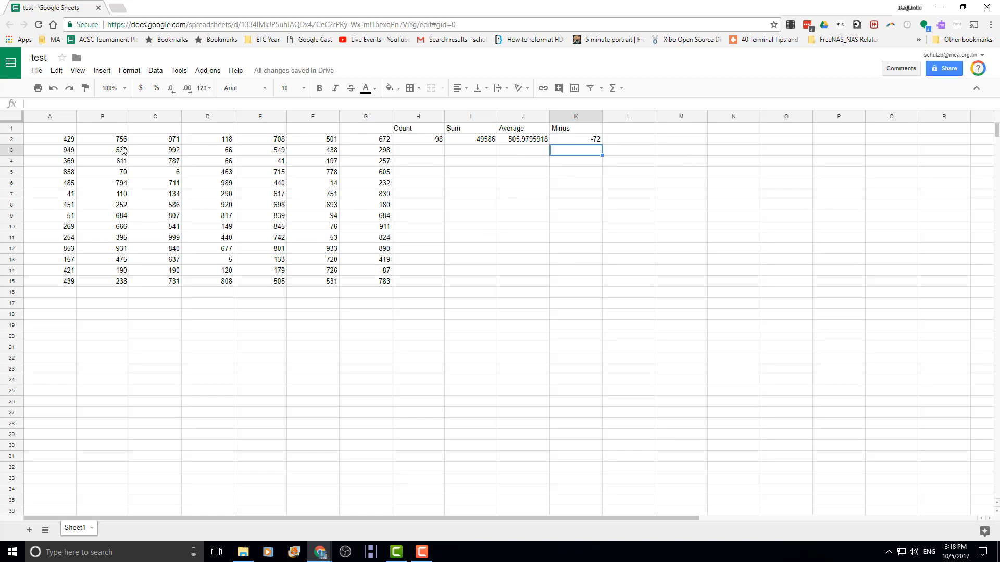
- Bold the H1:K1 headings Count to Minus and bring up the fill colour choices
click(87, 140)
click(197, 208)
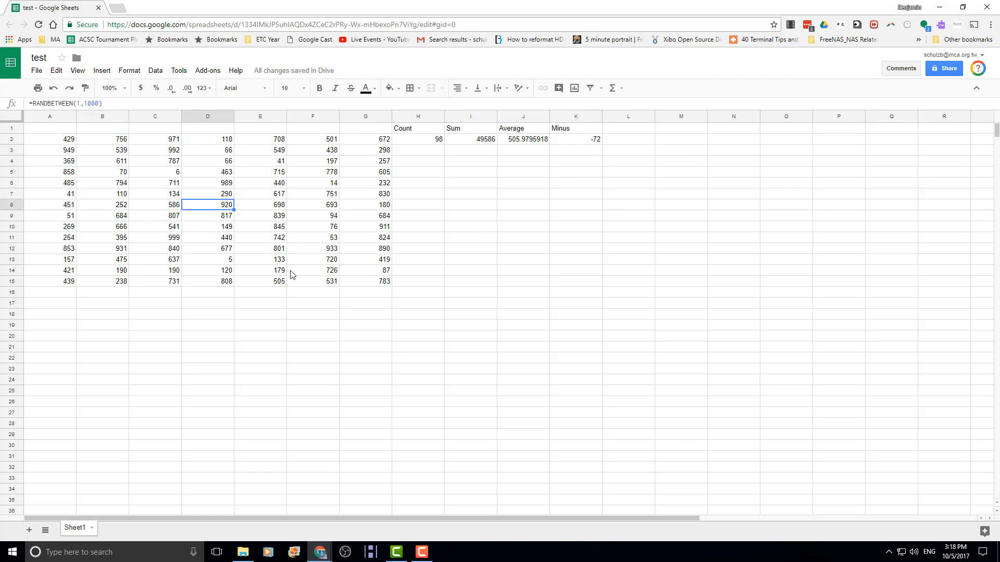
click(362, 284)
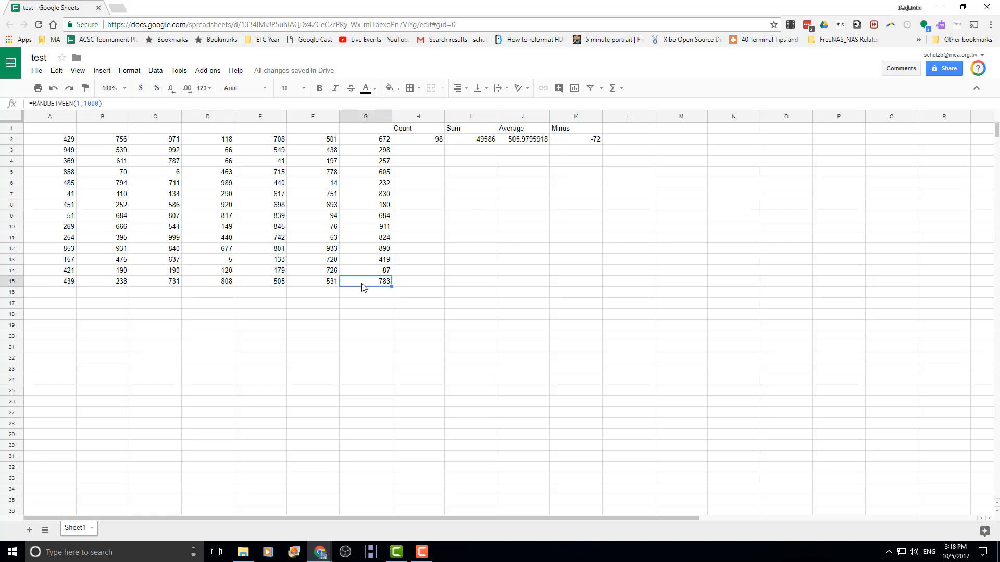
click(401, 131)
key(shift+Right)
key(shift+Right)
key(shift+Right)
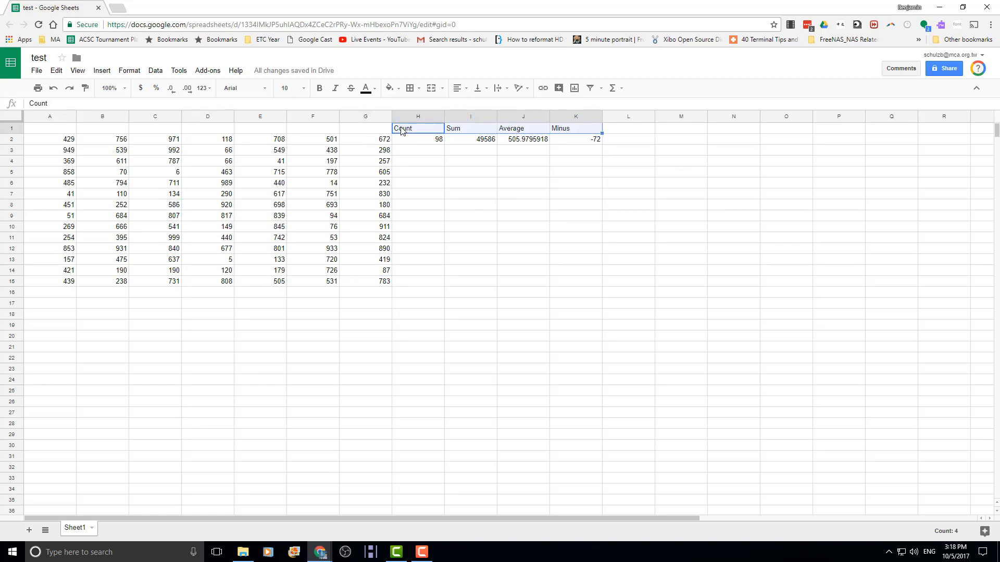
key(ctrl+b)
click(302, 192)
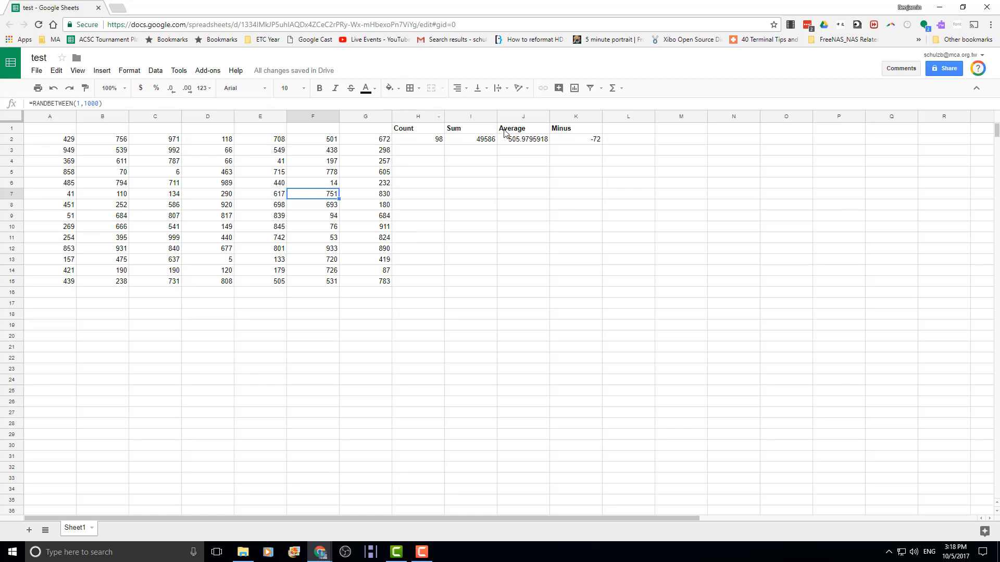
click(399, 89)
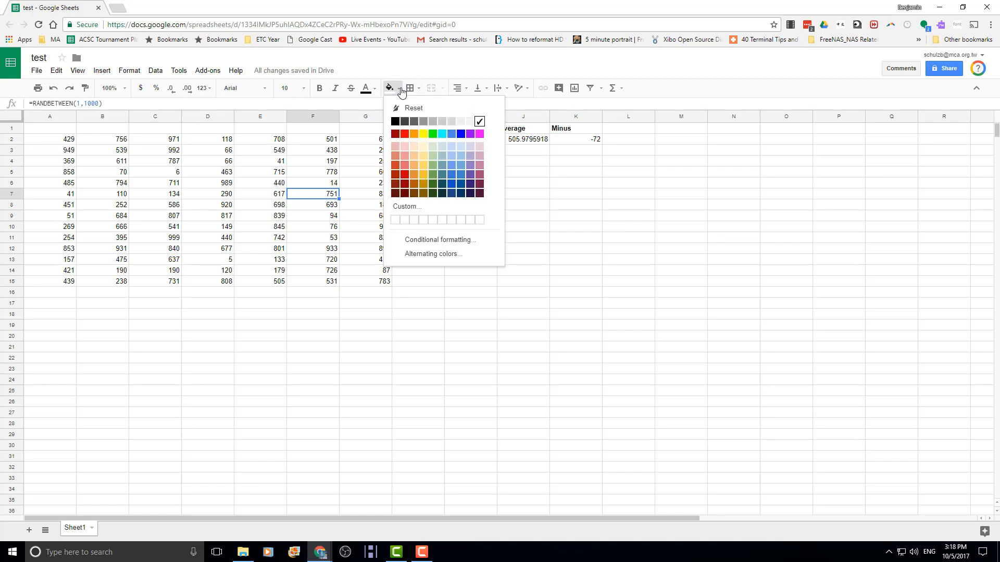
- Apply alternating row colours, previewing green, yellow, orange, blue, red and teal before returning to grey
click(429, 255)
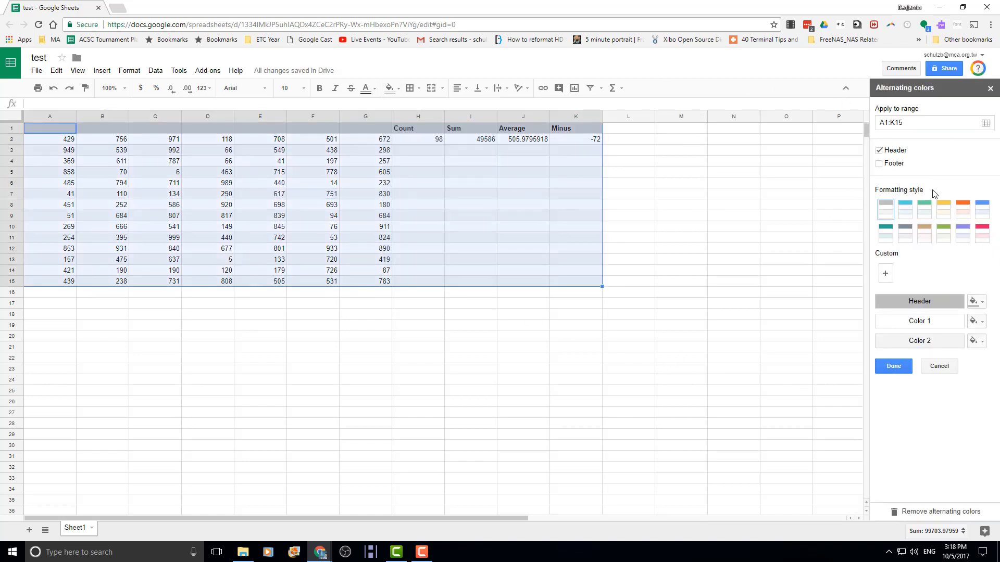
click(922, 212)
click(943, 211)
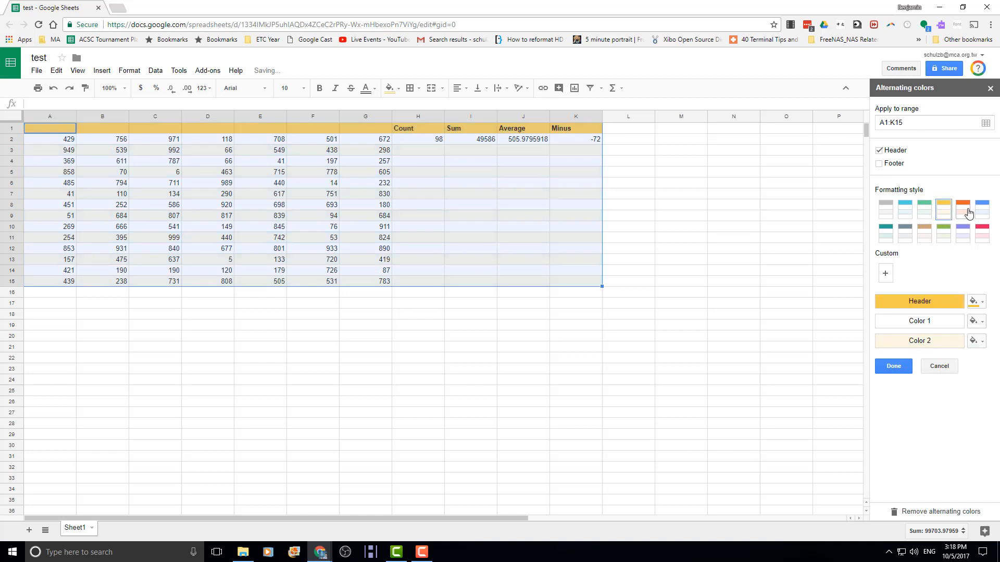
click(963, 211)
click(982, 212)
click(982, 230)
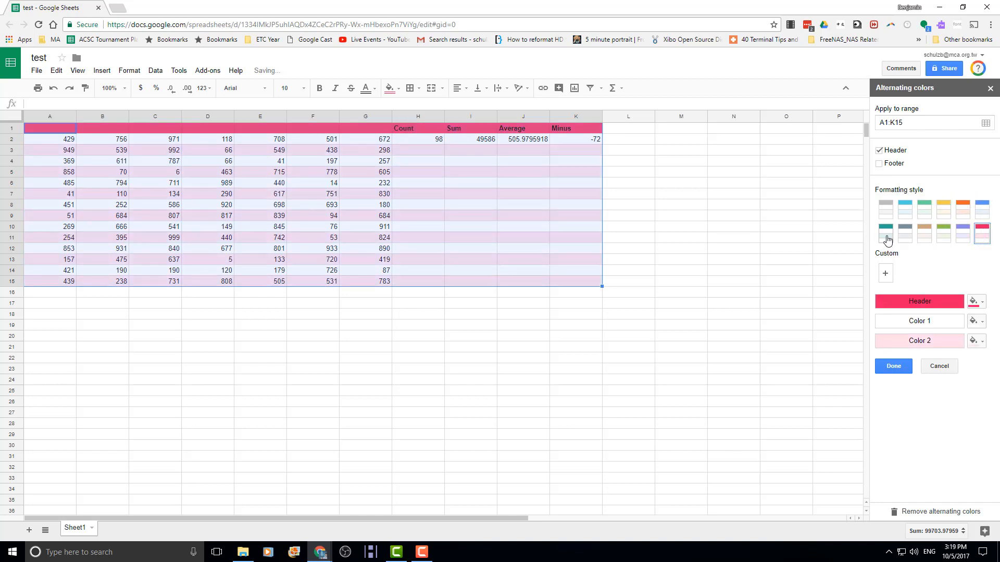
click(893, 240)
click(886, 209)
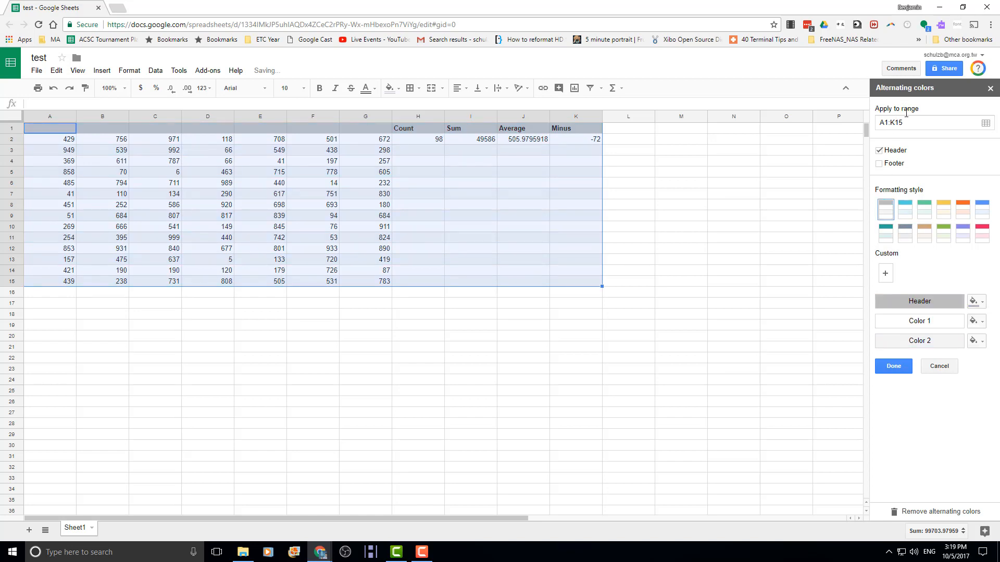
- Extend the banding range to A1:K500 and settle on the grey style
click(916, 124)
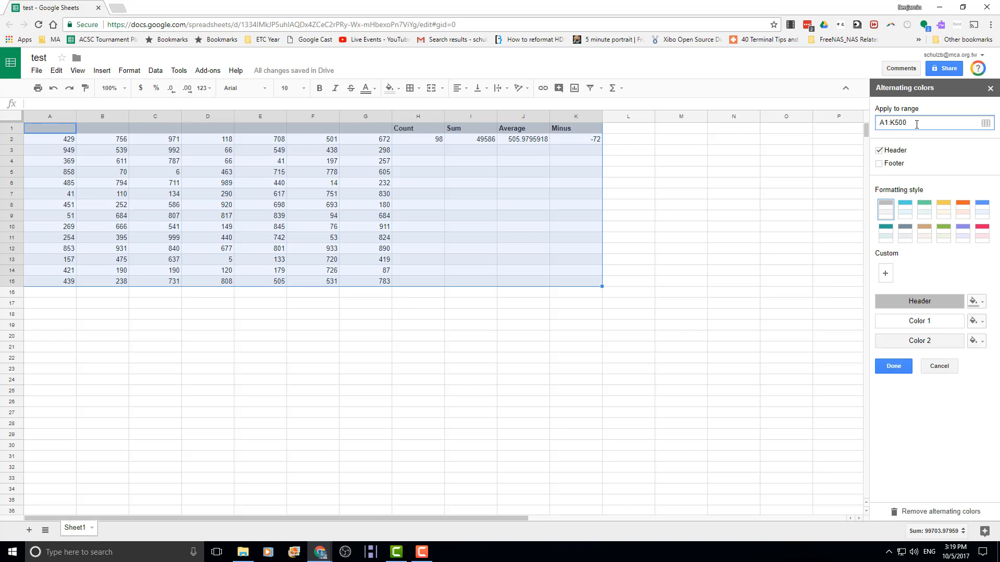
key(Return)
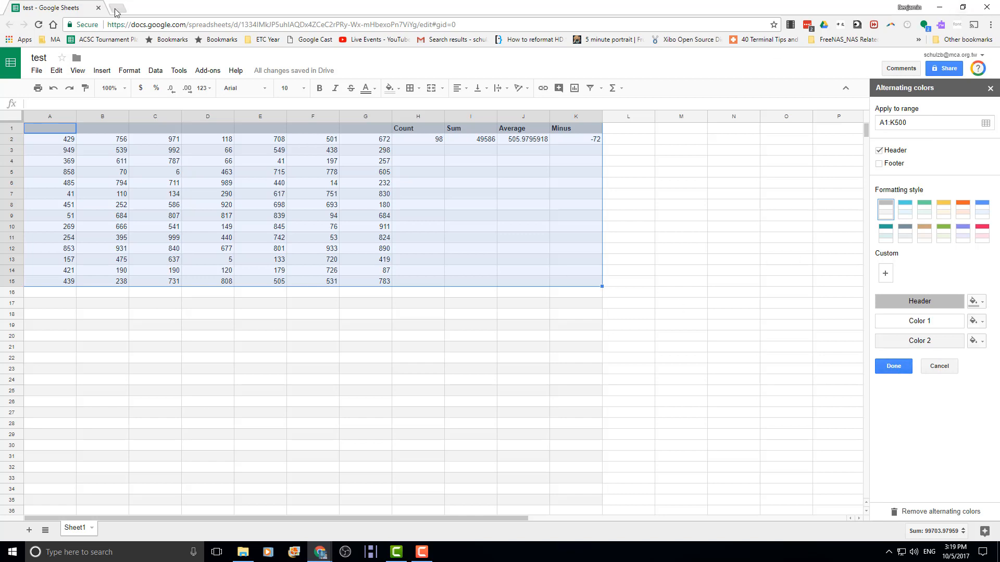
click(963, 234)
click(982, 237)
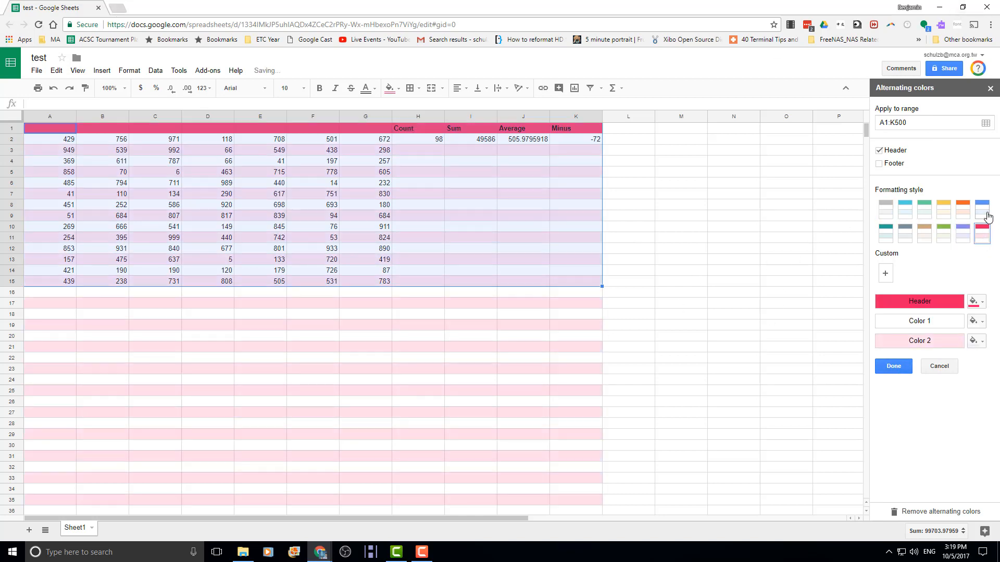
click(982, 208)
click(885, 208)
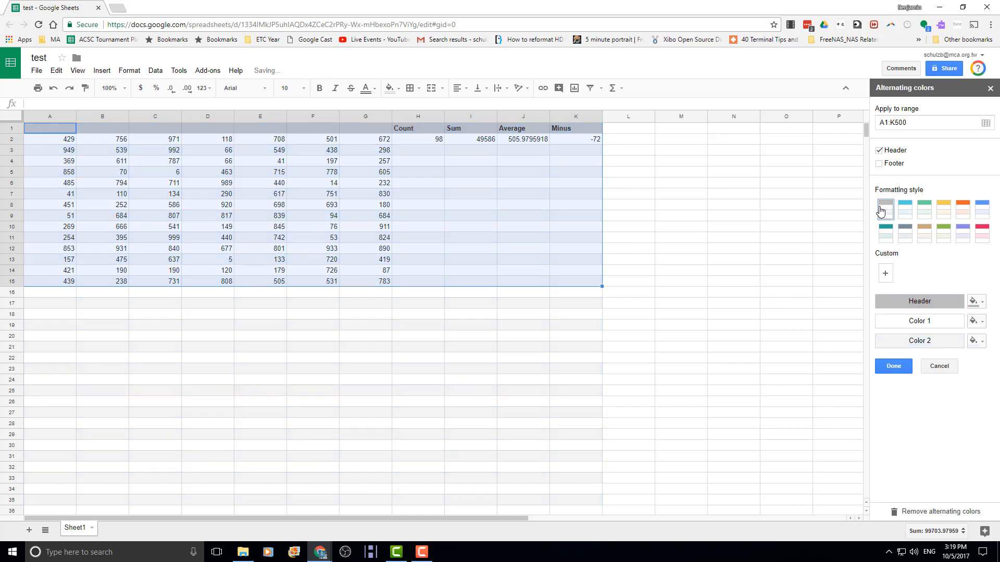
- Search Google for 'color hunt' in a new tab and open colorhunt.co
click(116, 8)
text(color hunt)
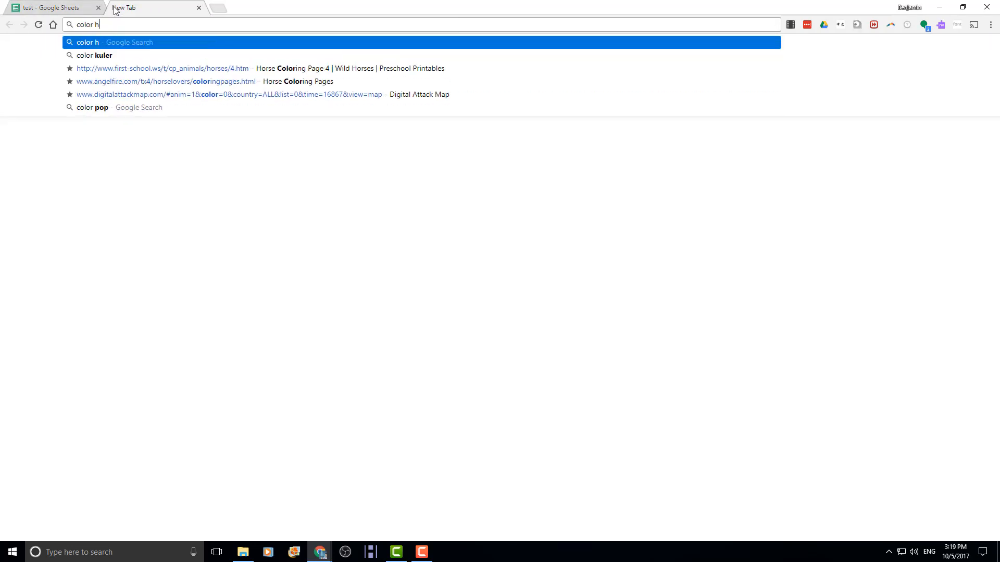
key(Return)
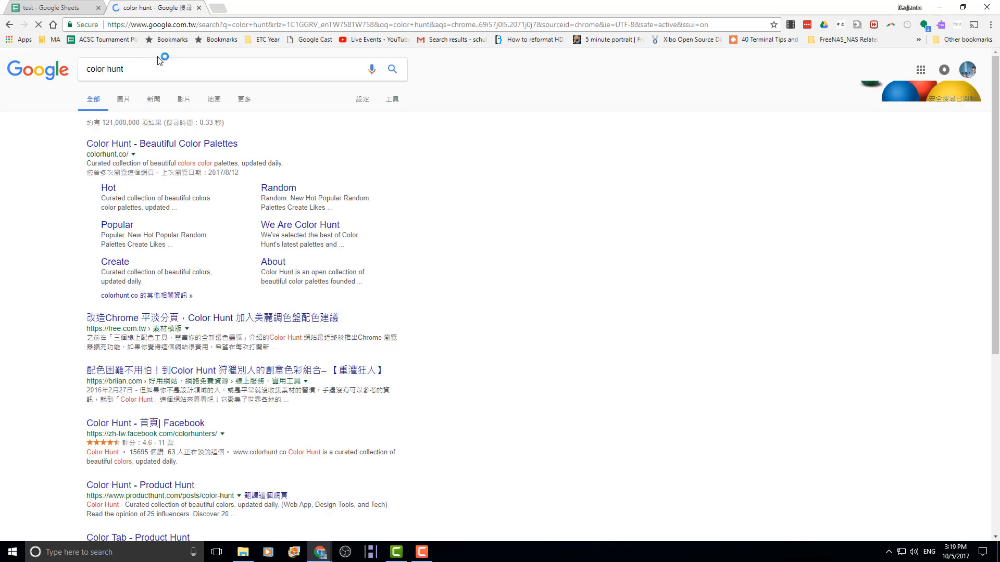
click(191, 145)
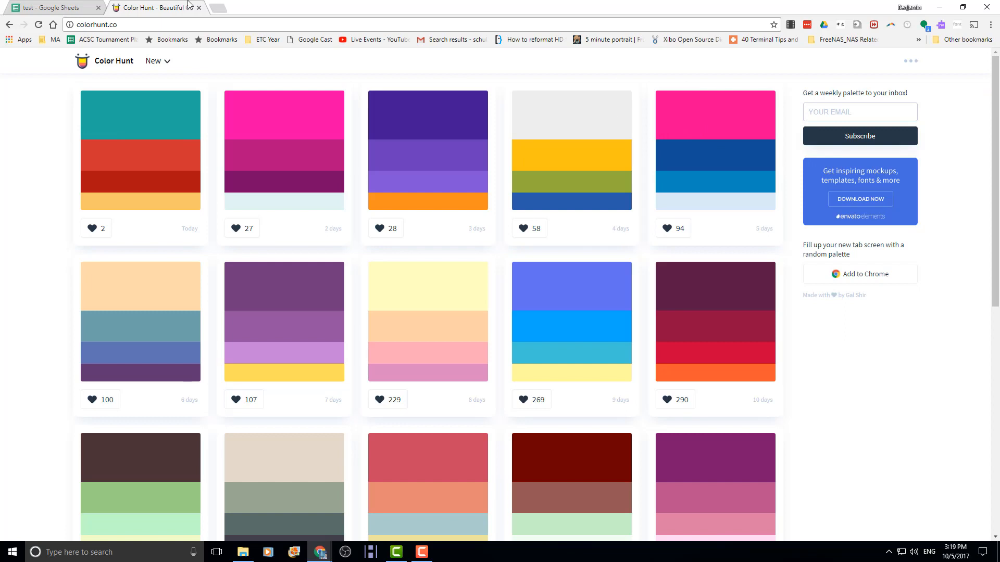
- Go back to the test spreadsheet's alternating colours settings for A1:K500
click(68, 7)
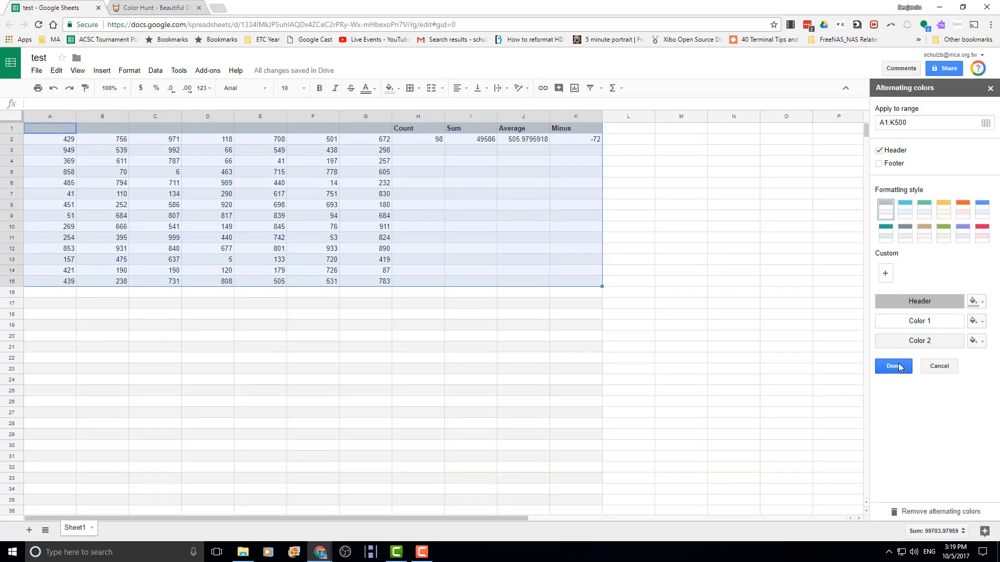
- Add a custom banding style with a pasted pink header colour, then select Color Hunt's #124E96
click(886, 273)
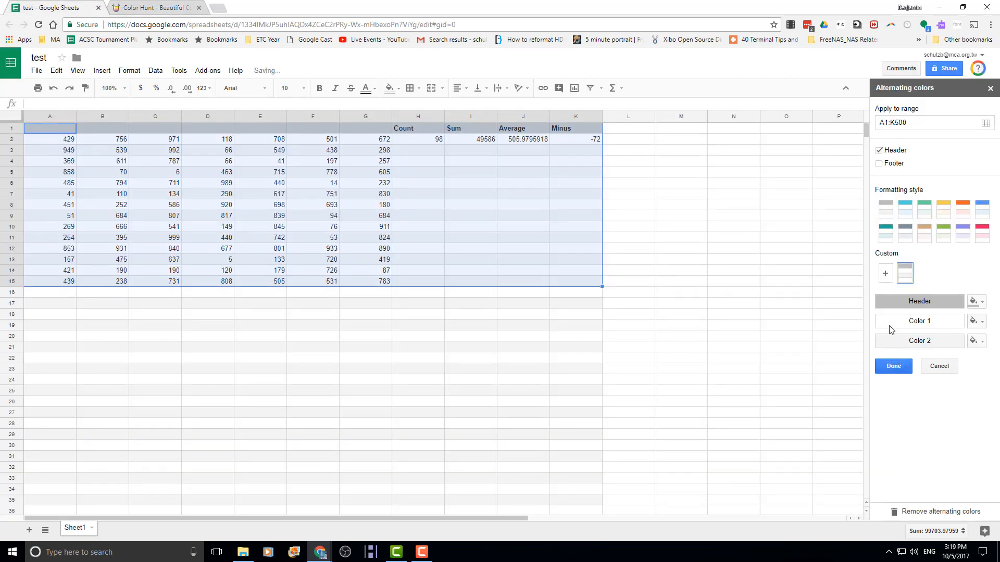
click(976, 302)
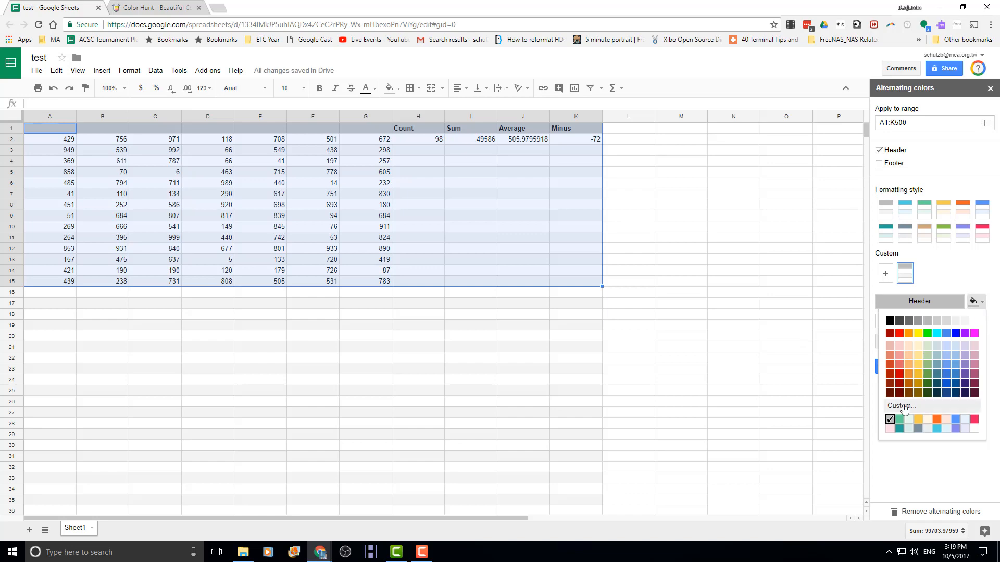
click(898, 406)
drag(503, 250, 431, 257)
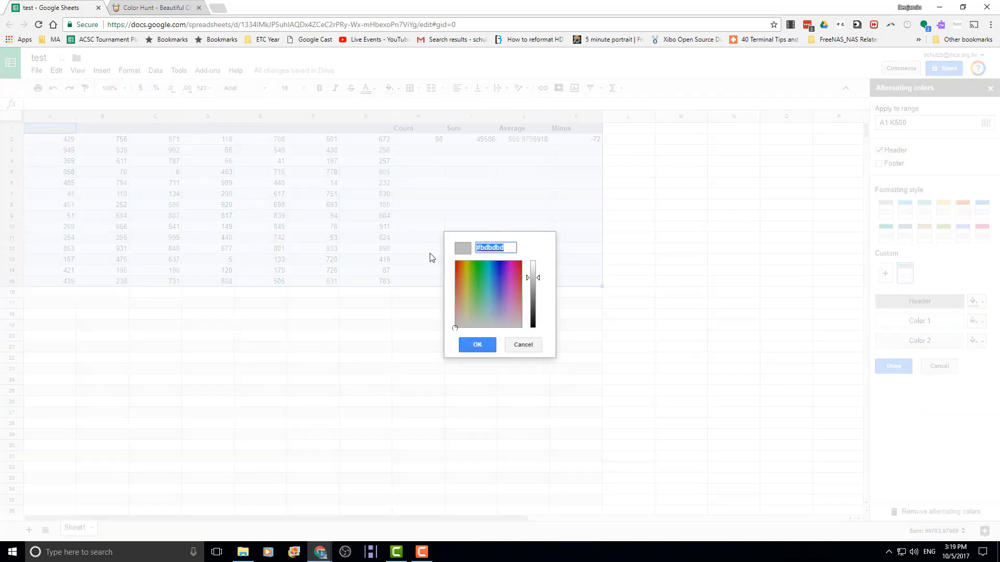
key(ctrl+v)
click(479, 347)
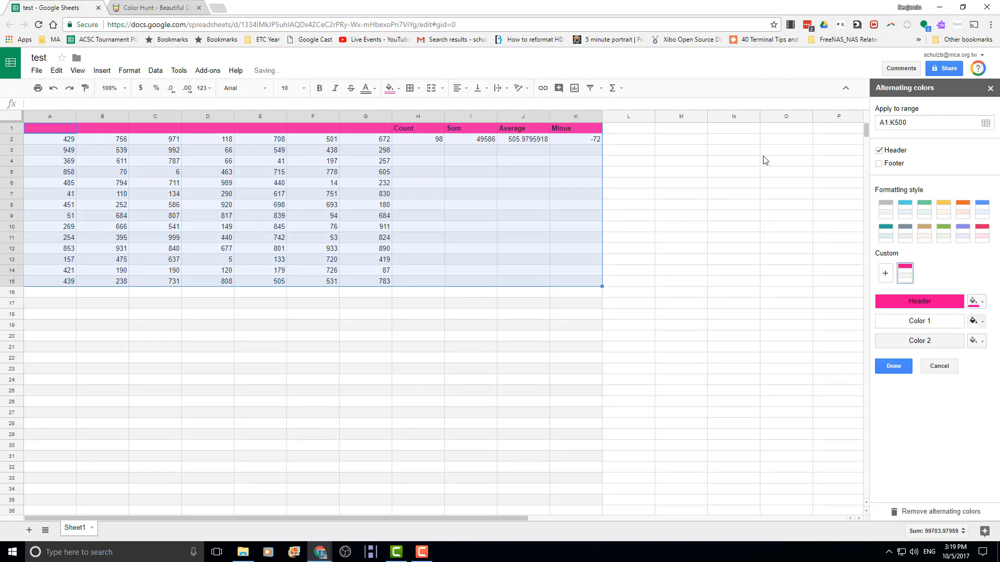
click(111, 13)
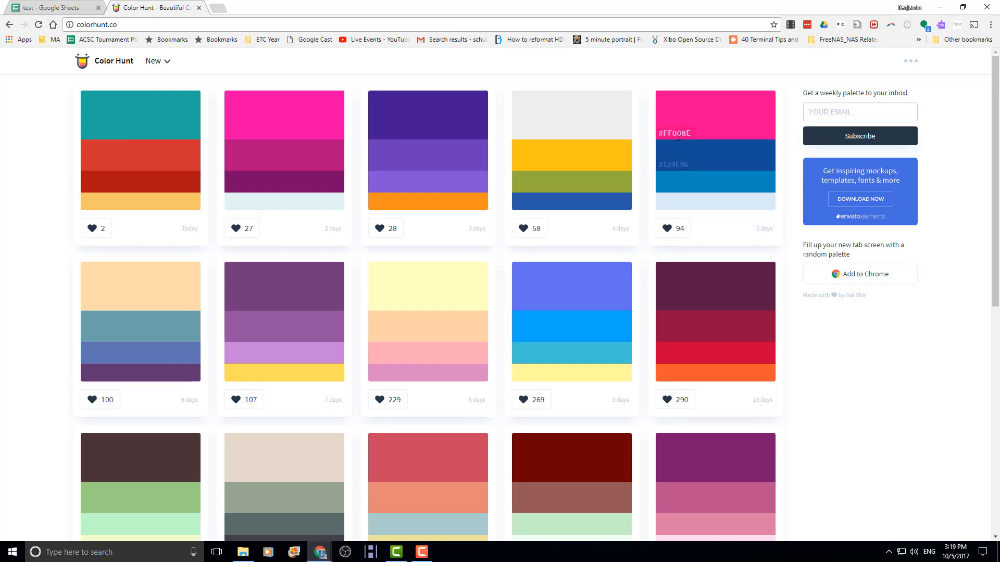
drag(658, 164, 692, 165)
key(ctrl+c)
- Set the first alternating colour to the dark blue #124E96
click(47, 8)
click(973, 320)
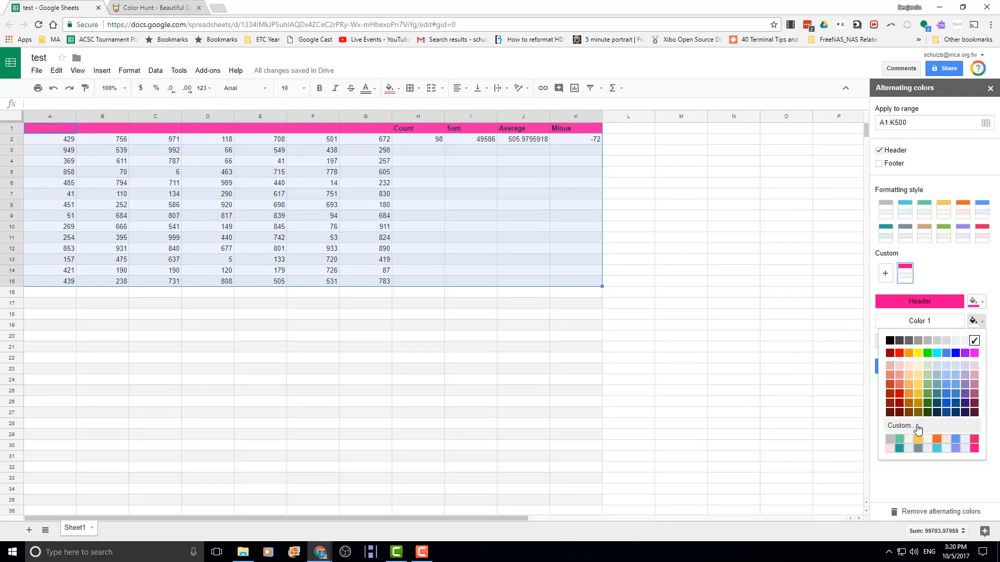
click(914, 426)
key(ctrl+a)
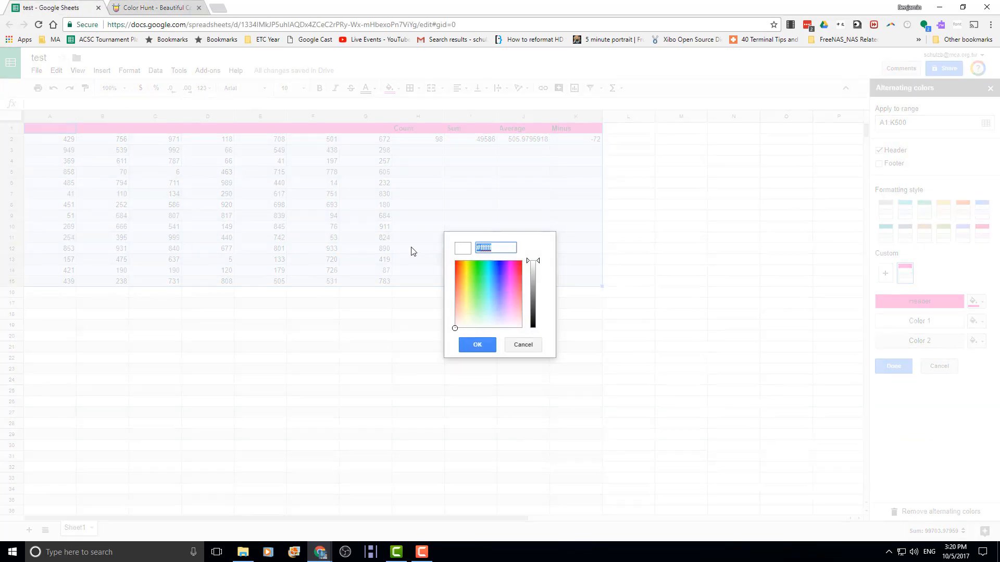
key(ctrl+v)
click(472, 348)
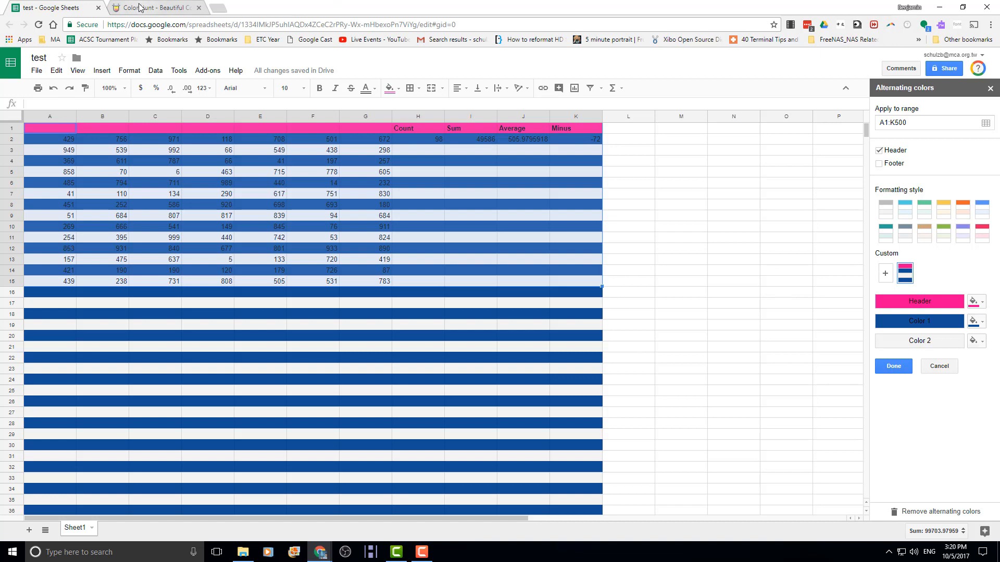
- Copy the #0D8ABC hex code from Color Hunt and return to the spreadsheet
click(167, 11)
mouse_move(684, 183)
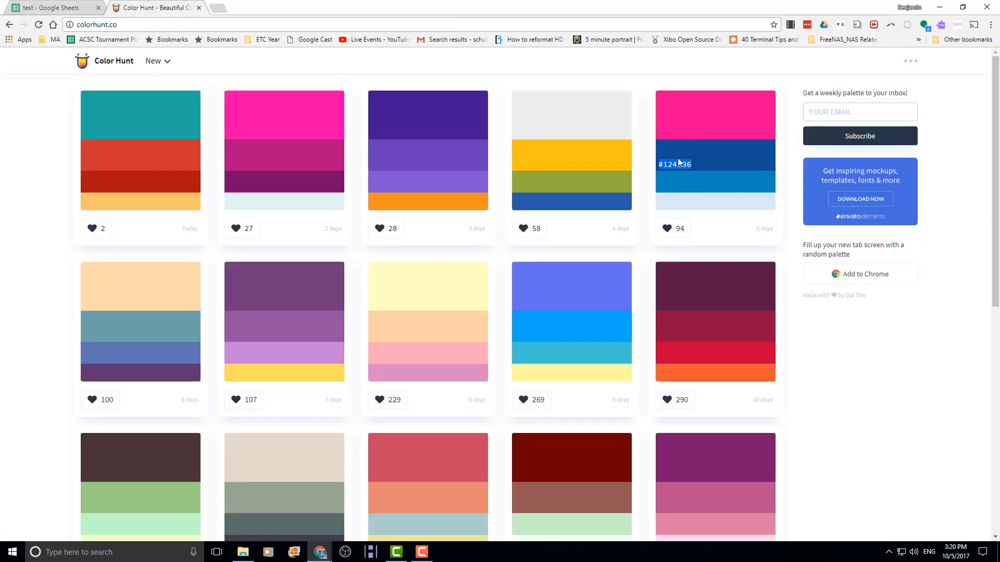
click(673, 184)
click(676, 183)
key(ctrl+c)
click(68, 7)
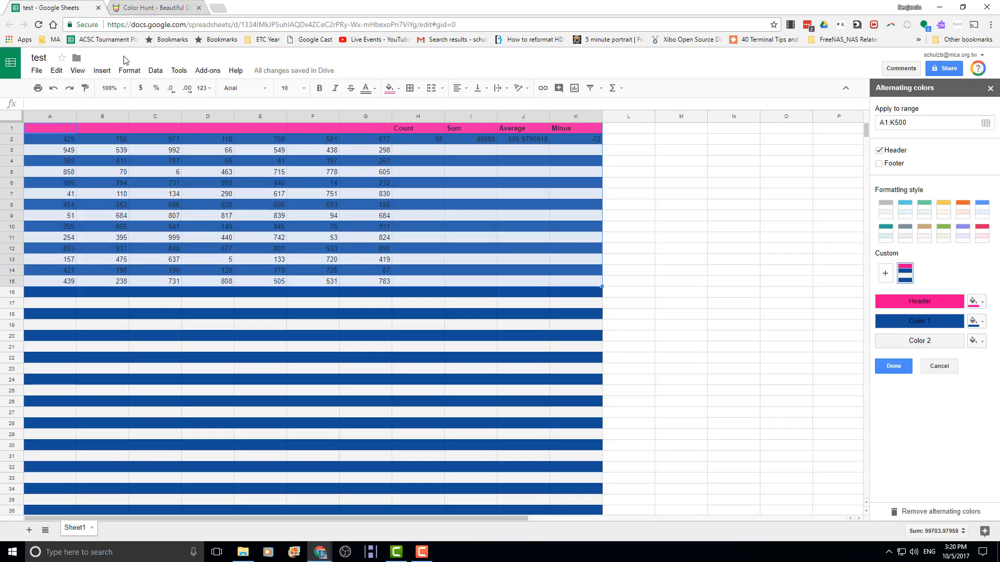
- Paste a new hex code into Color 2's custom colour, removing stray trailing characters
click(979, 342)
click(926, 451)
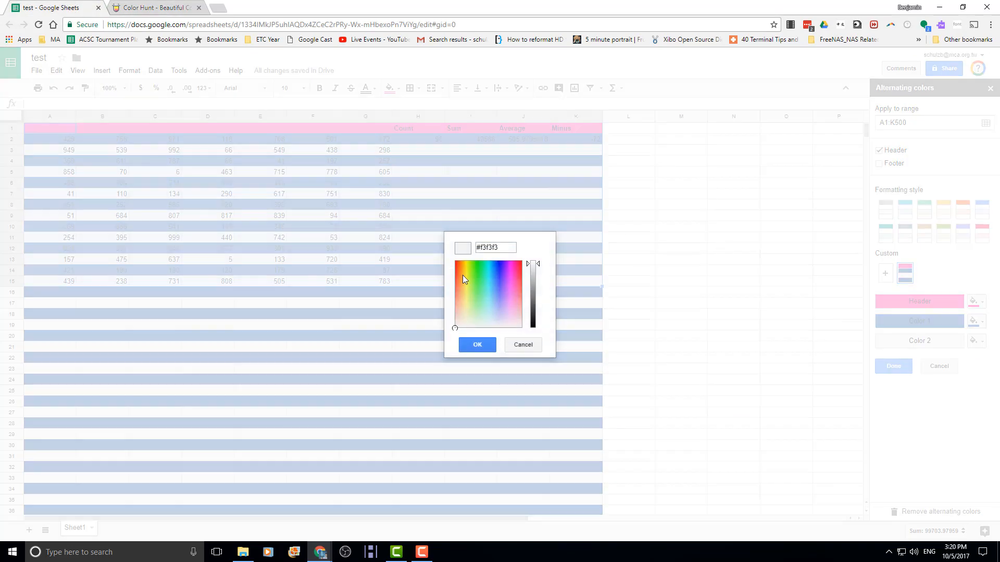
triple_click(495, 249)
text(#DAEAF6#0)
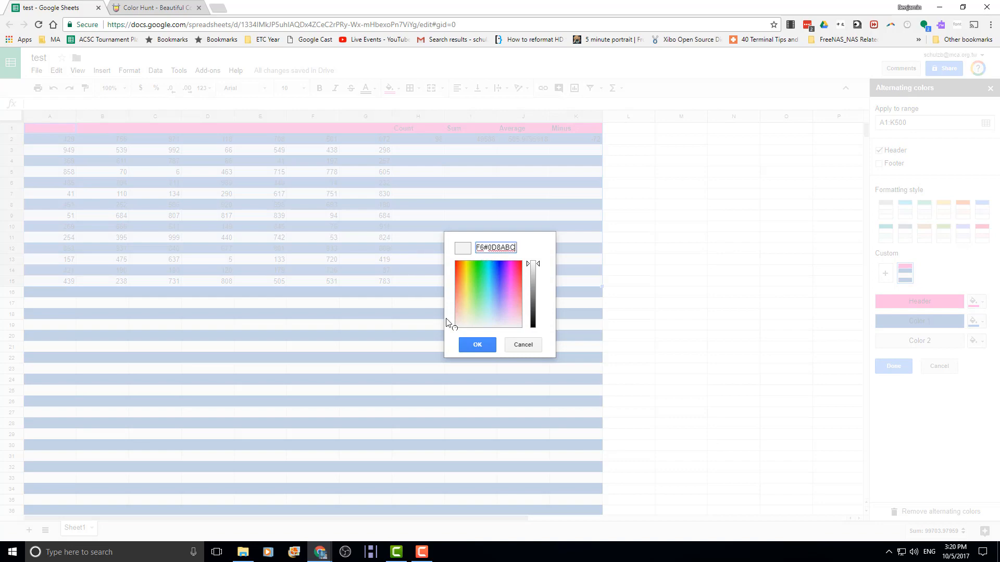
click(477, 345)
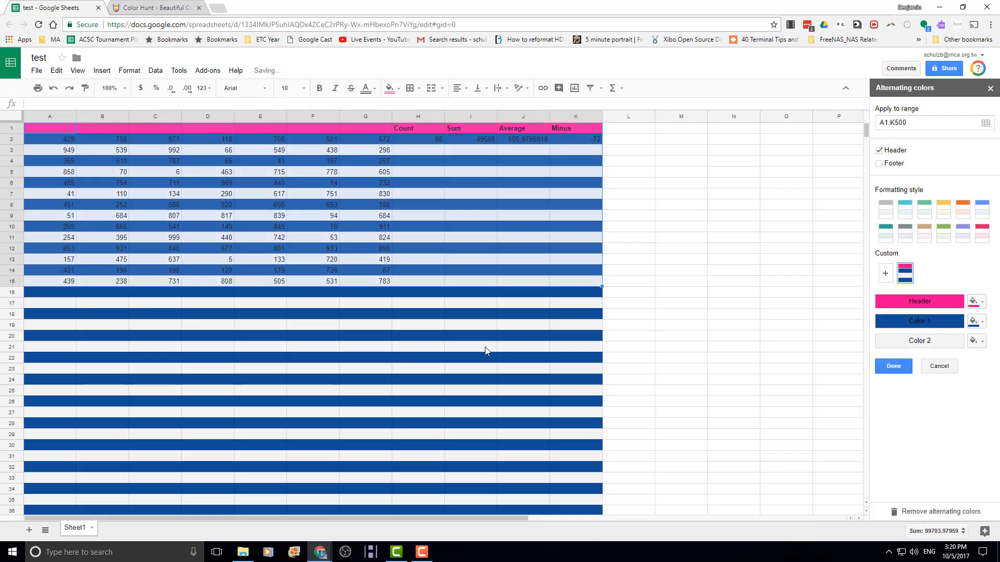
click(976, 341)
click(911, 447)
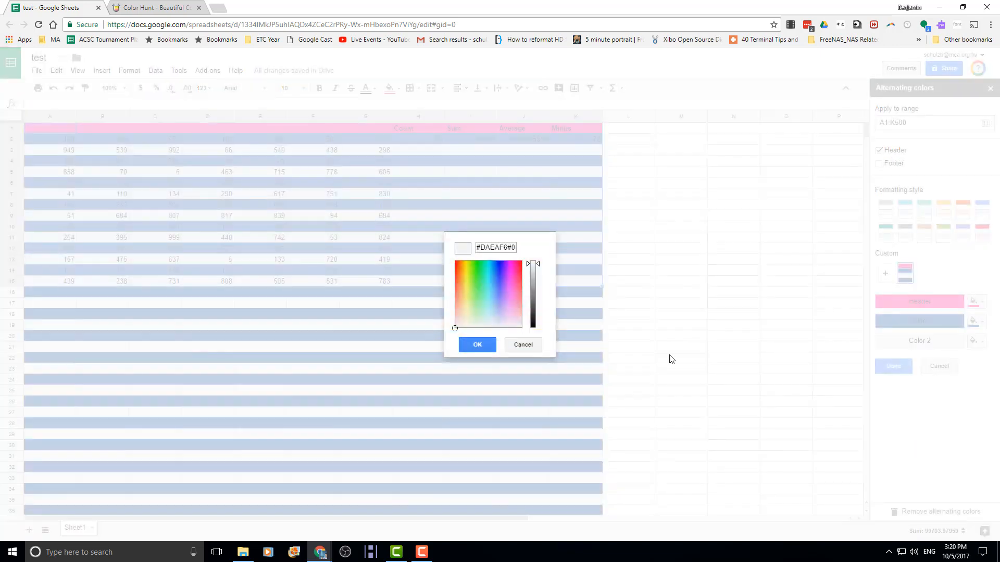
drag(514, 247, 576, 257)
key(BackSpace)
key(BackSpace)
key(Return)
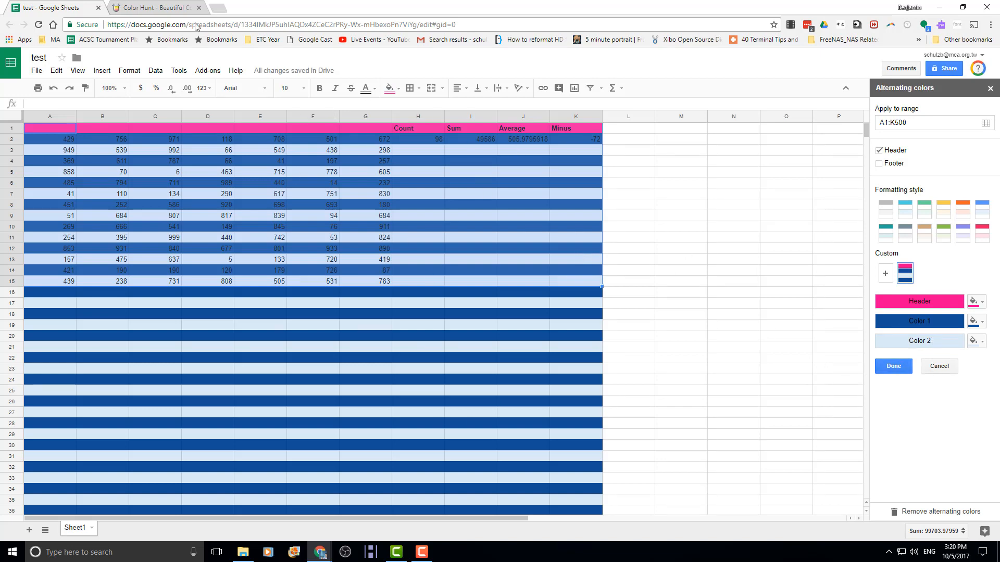
- Recopy the hex from Color Hunt and apply #0D8ABC as the second band colour
click(150, 8)
click(688, 205)
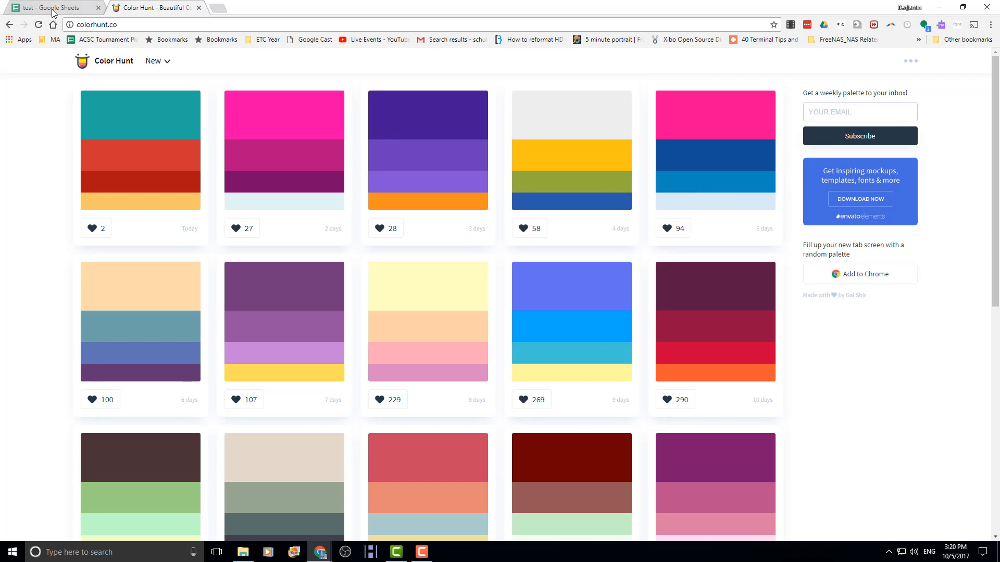
key(ctrl+Tab)
click(977, 341)
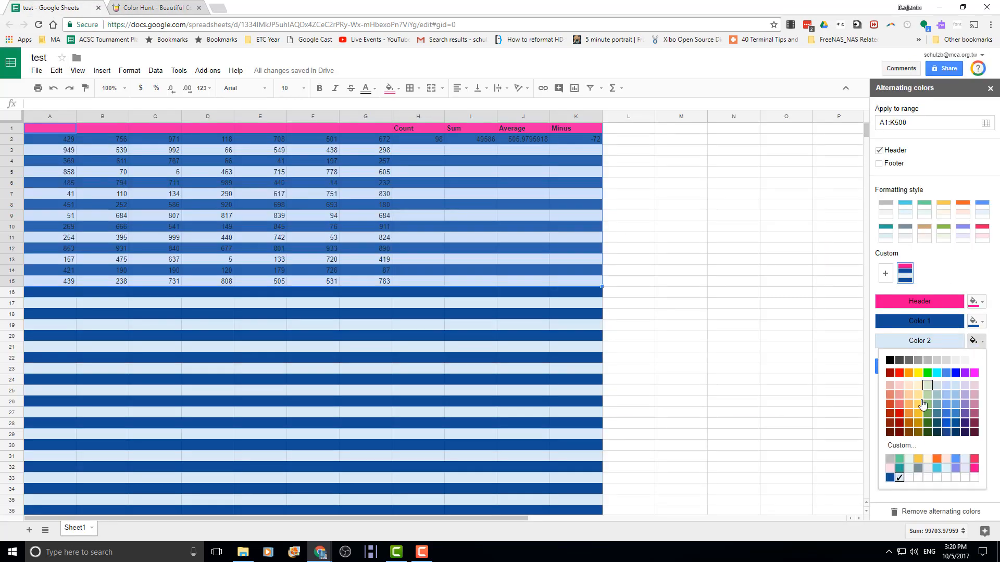
click(913, 449)
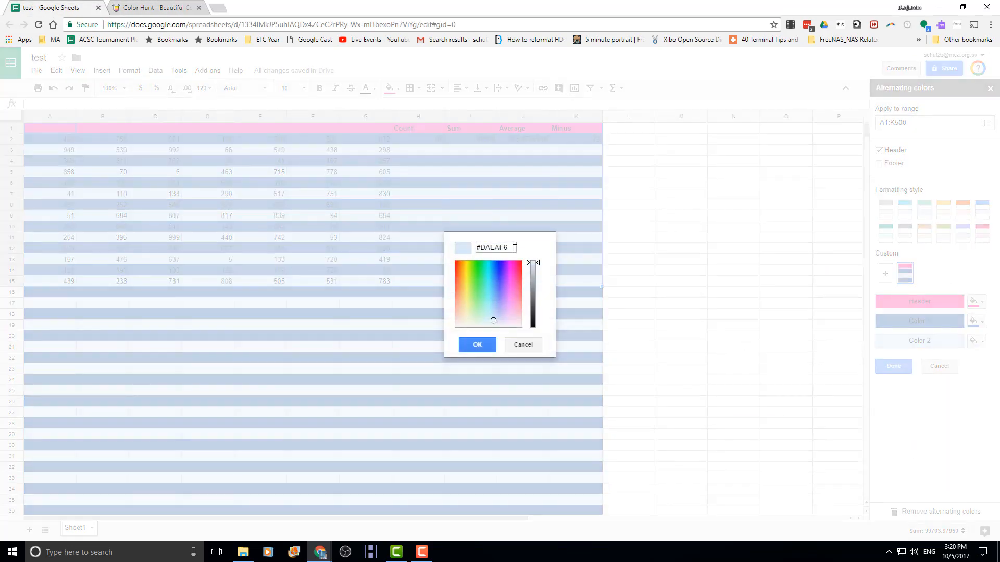
drag(515, 247, 450, 252)
key(ctrl+v)
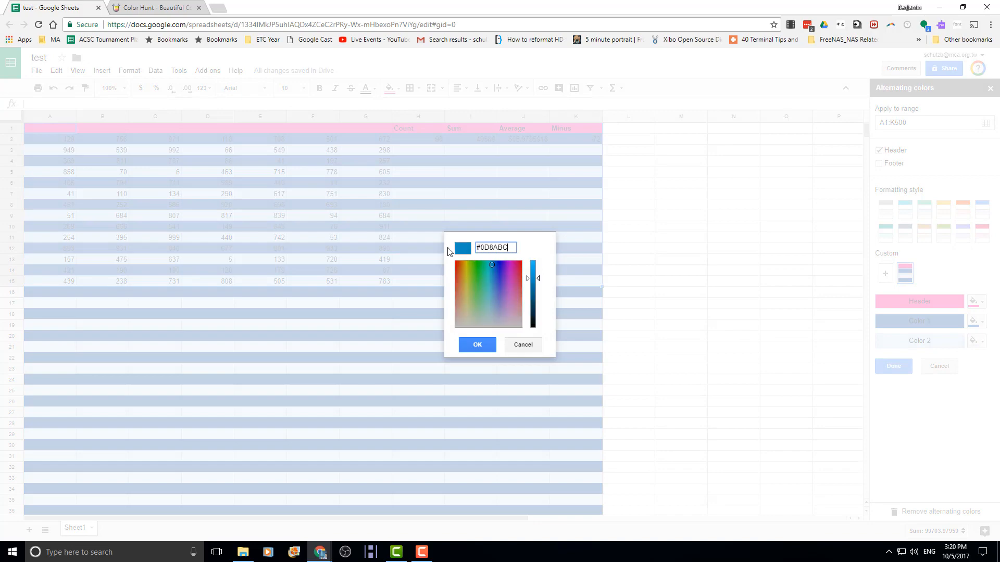
click(477, 345)
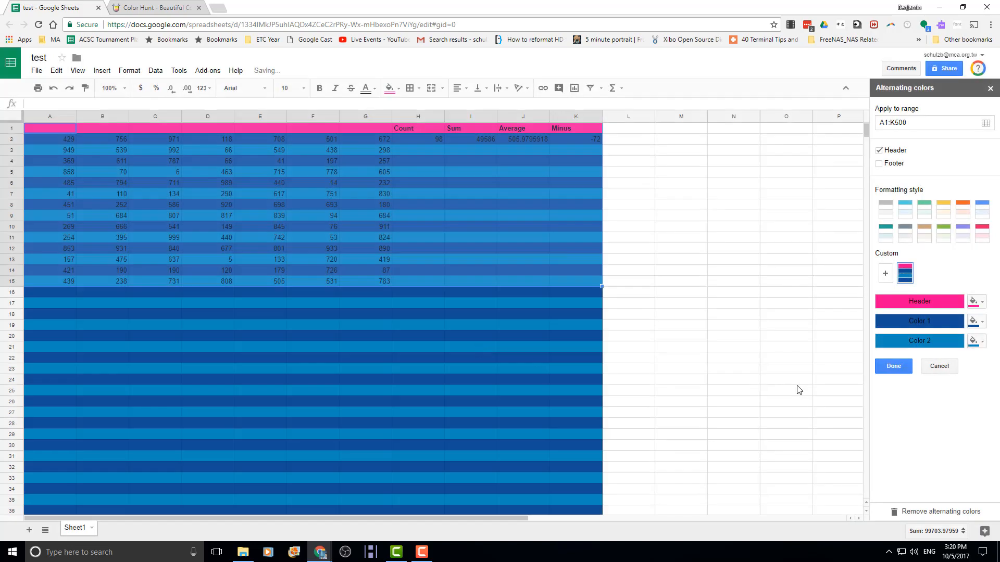
- Fill the header row light blue and make the Count–Minus labels in H1:K1 pink
click(981, 303)
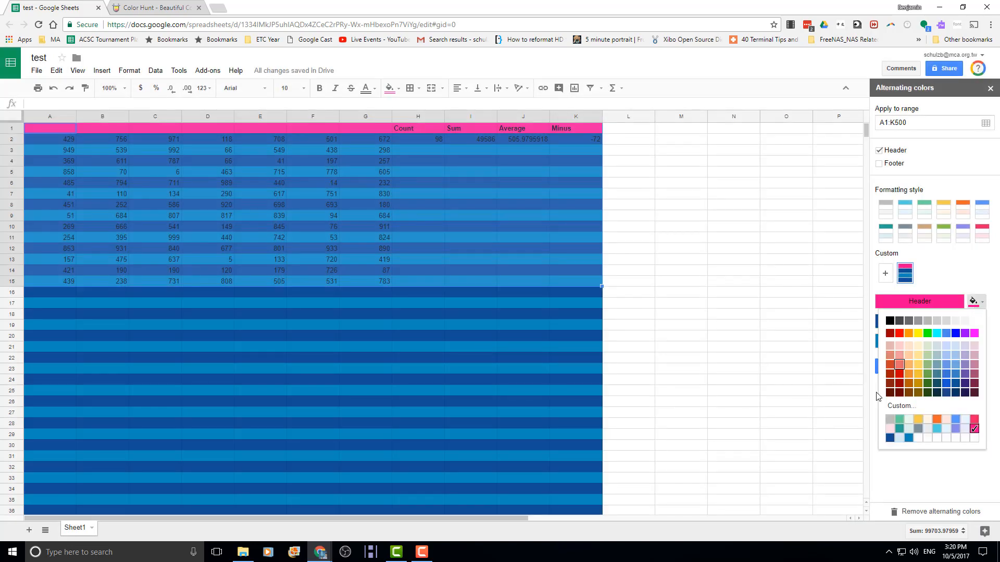
click(899, 438)
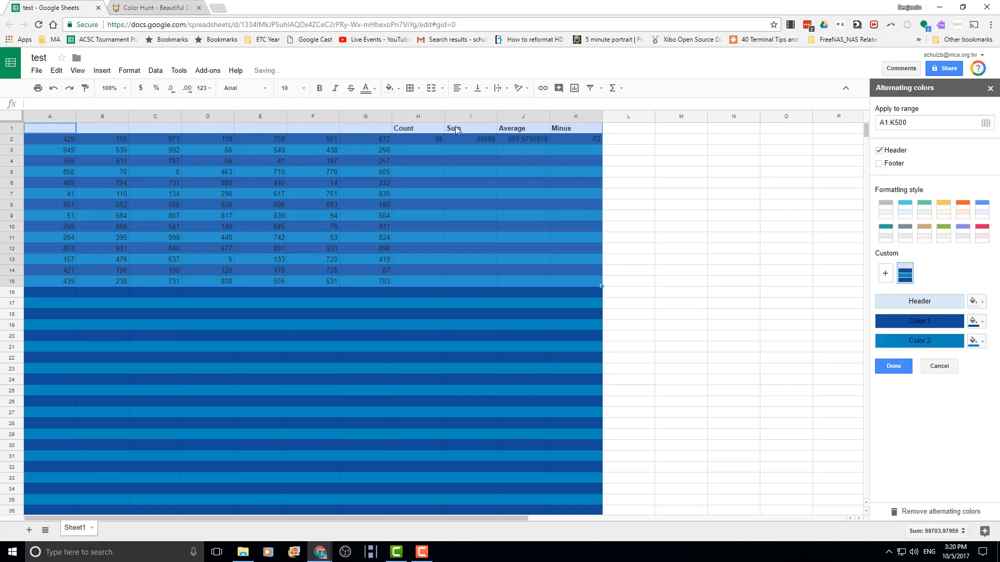
click(404, 127)
key(shift+Right)
key(shift+Right)
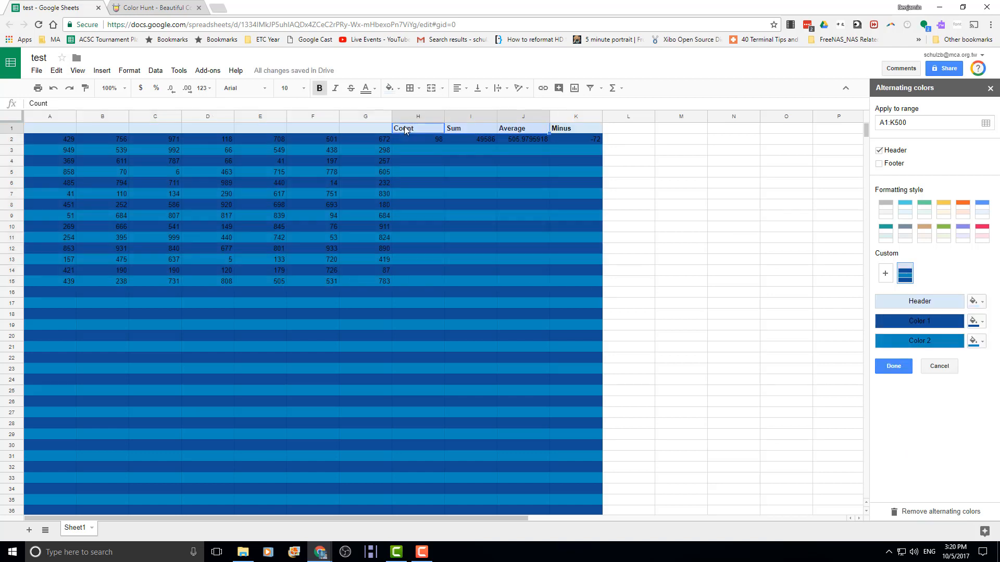
key(shift+Right)
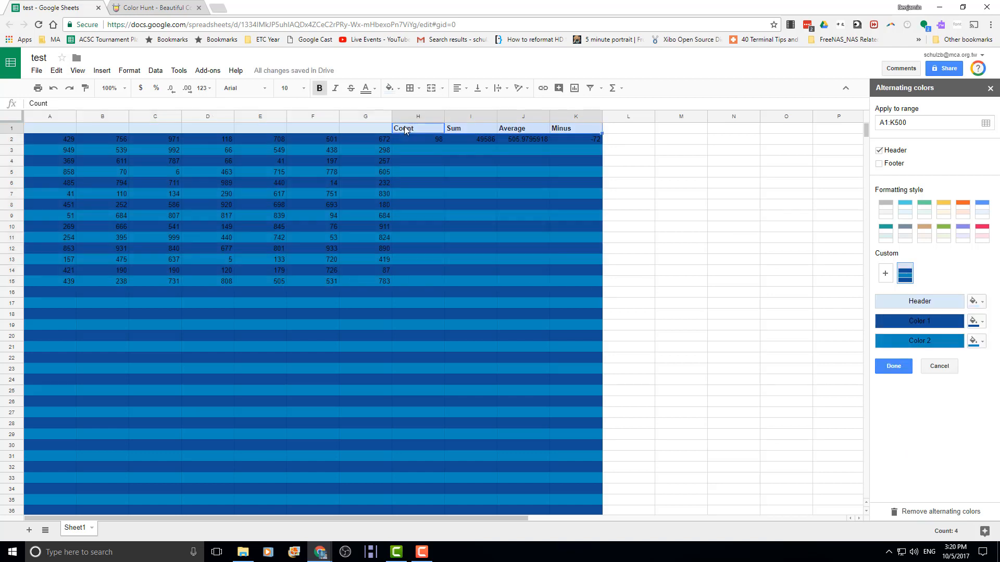
click(373, 90)
click(461, 229)
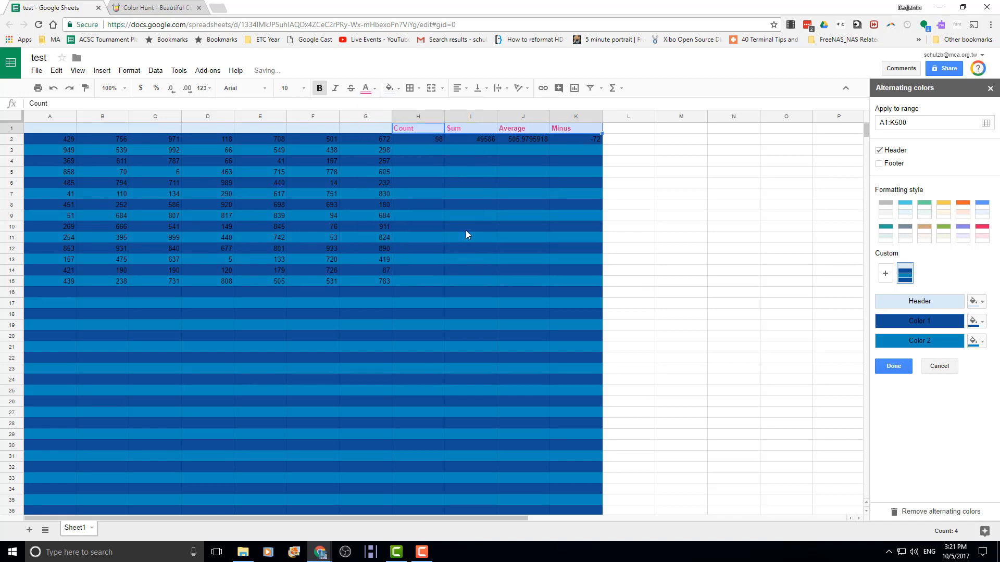
click(439, 164)
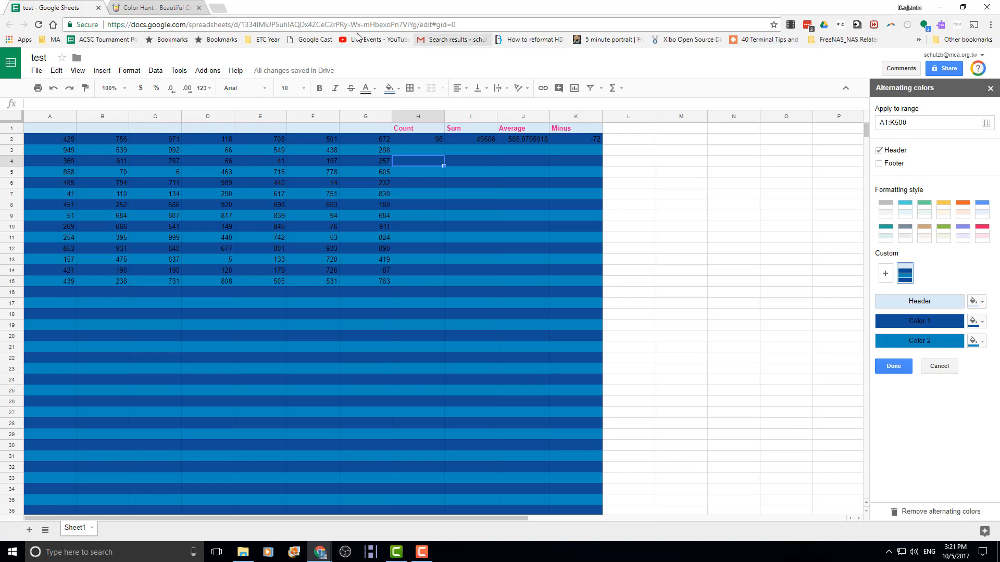
- Close the Color Hunt tab to get back to the spreadsheet
click(154, 9)
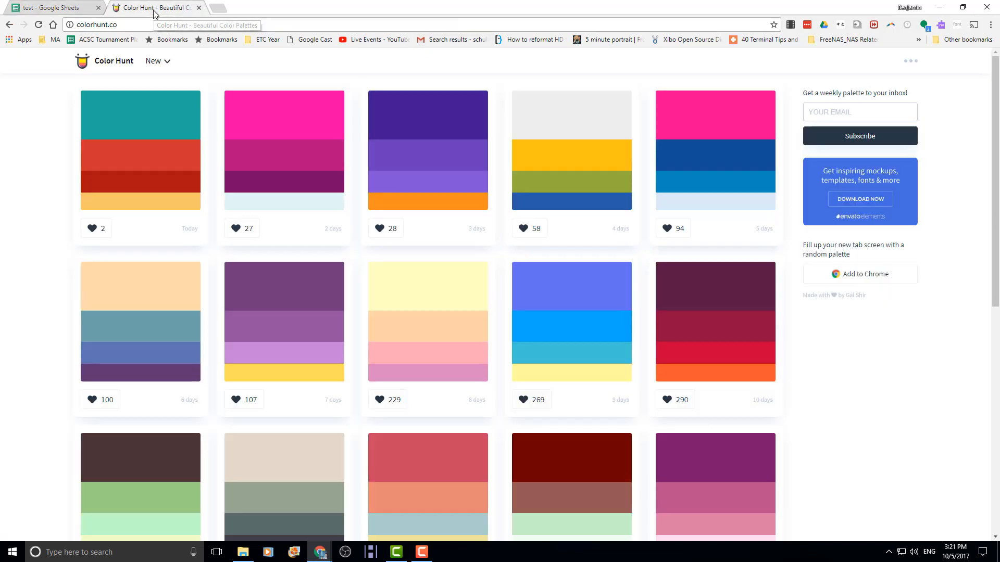
click(199, 7)
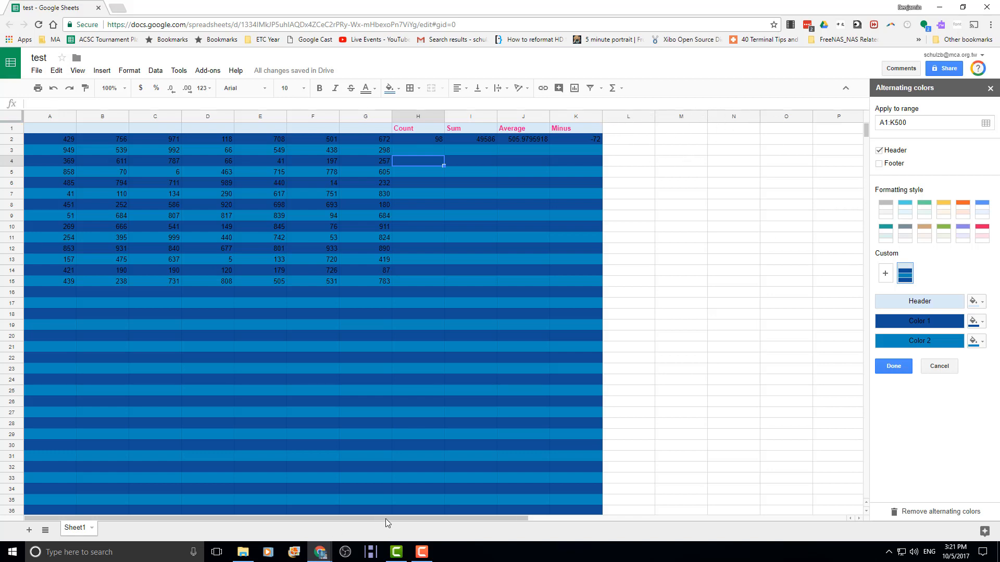
- Select the empty columns R to Z and delete them
drag(385, 519, 778, 519)
click(839, 116)
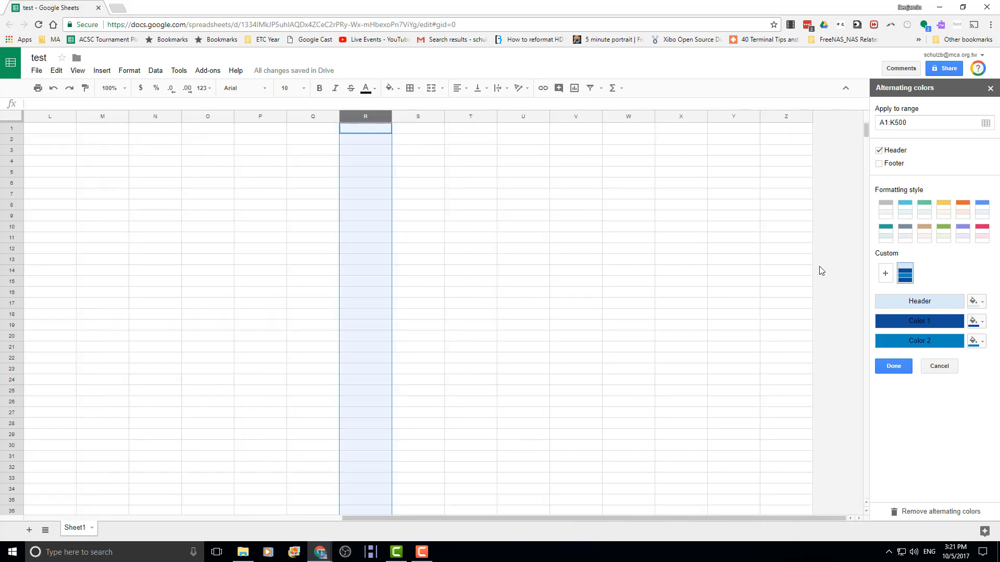
shift+click(783, 120)
right_click(780, 152)
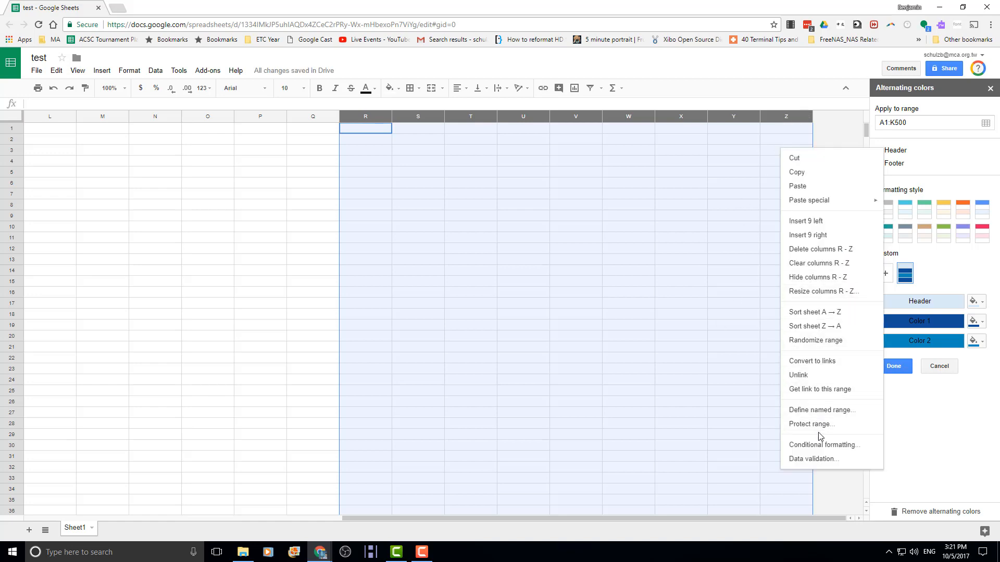
click(811, 250)
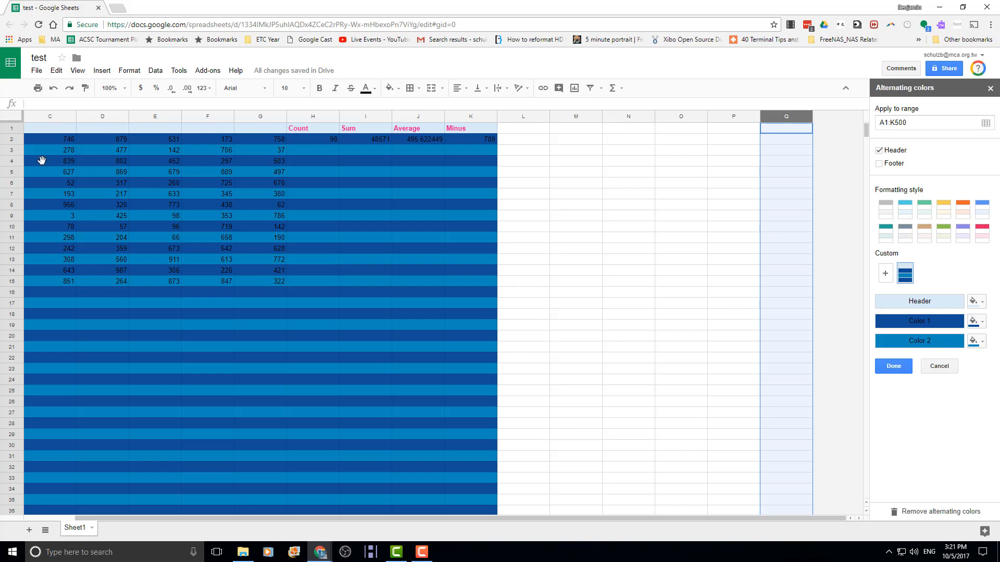
- Select C2 and start a conditional formatting rule from the fill colour menu
click(391, 88)
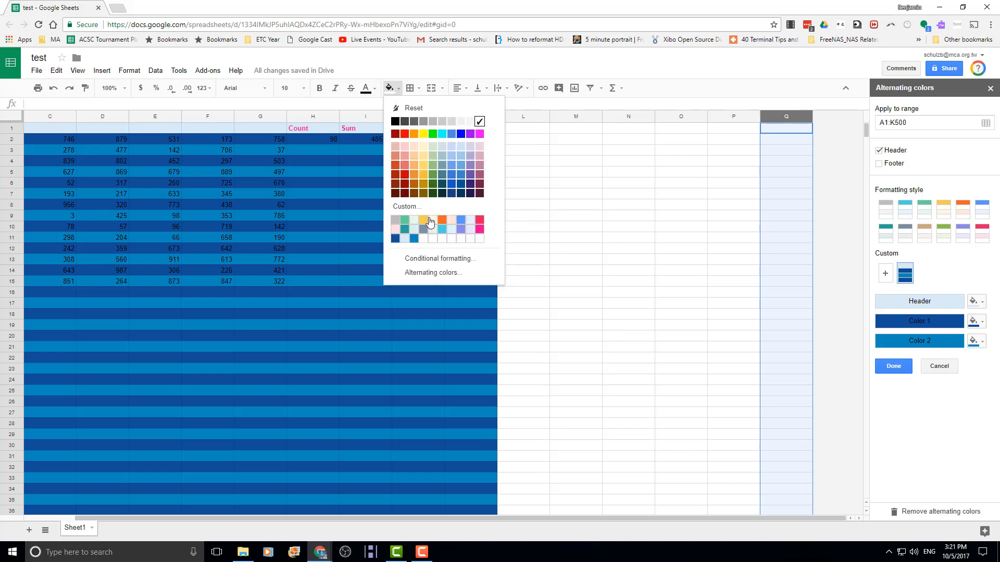
click(234, 267)
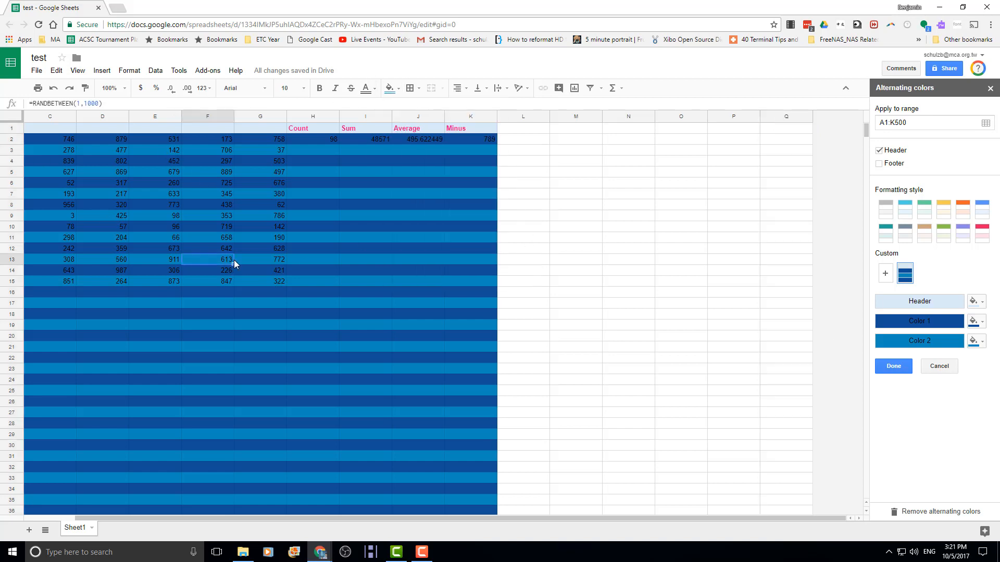
click(57, 140)
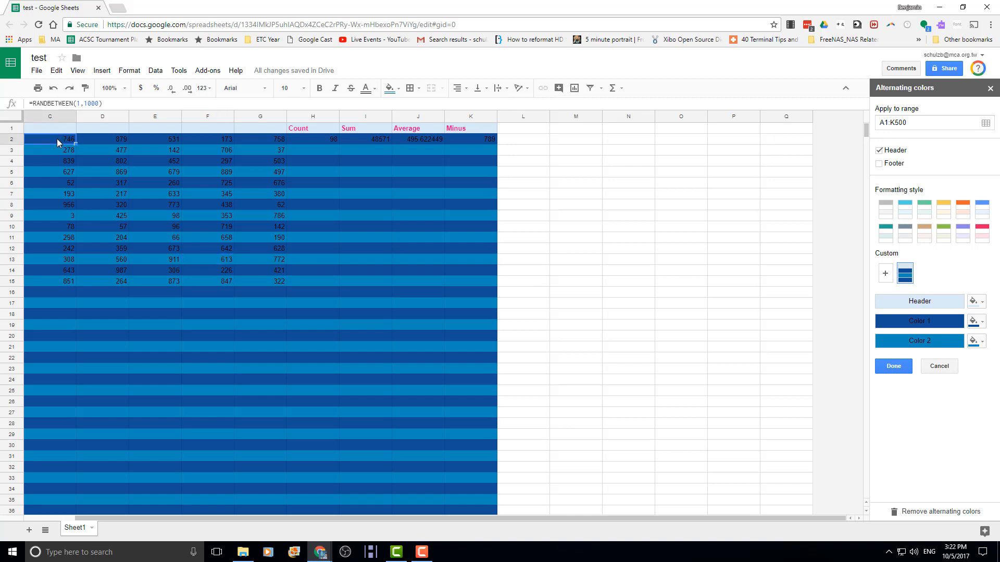
click(390, 88)
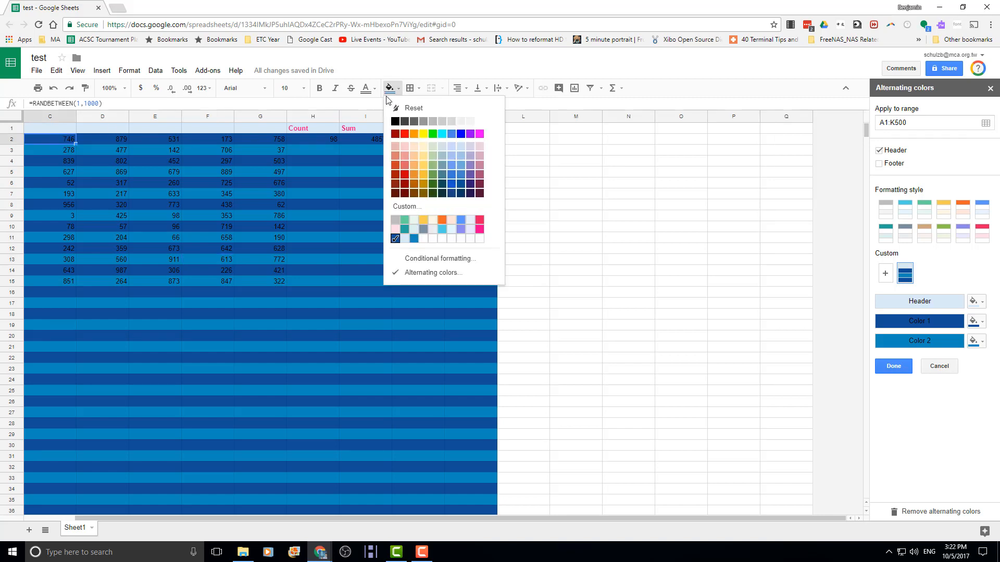
click(416, 258)
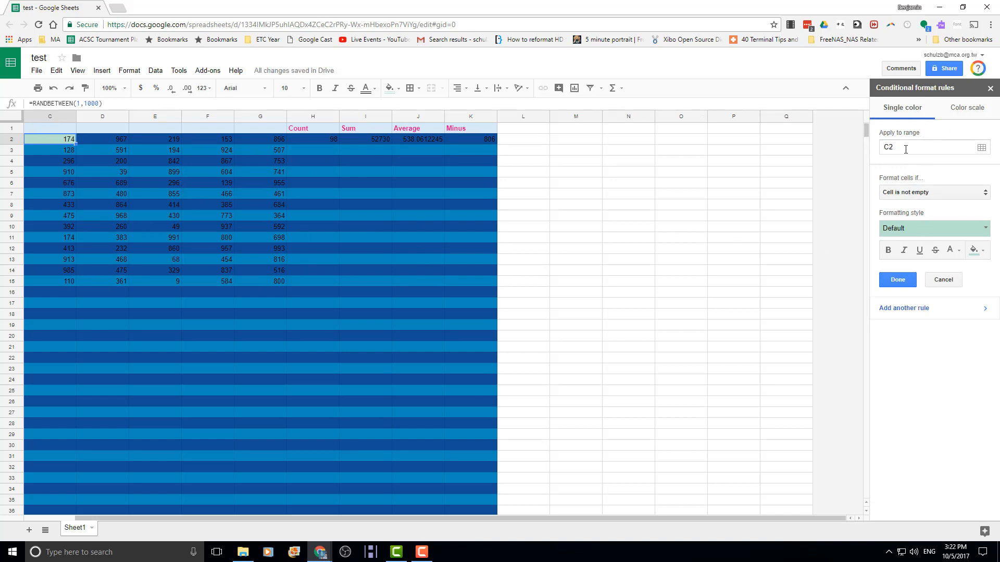
- Change the conditional rule's Apply to range from C2 to A2:G15
click(904, 148)
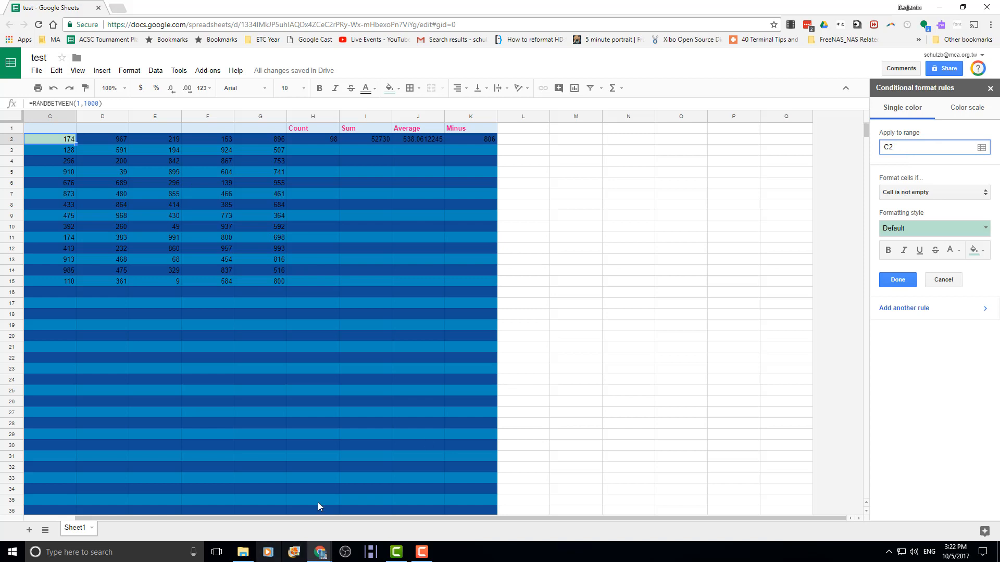
drag(283, 518, 104, 519)
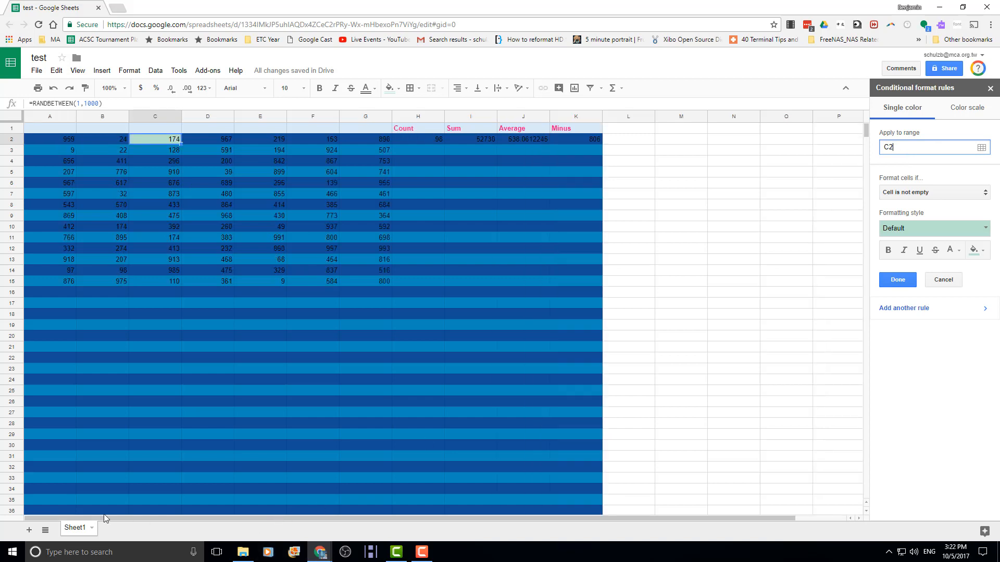
click(886, 147)
key(BackSpace)
text(A2:G15)
click(933, 193)
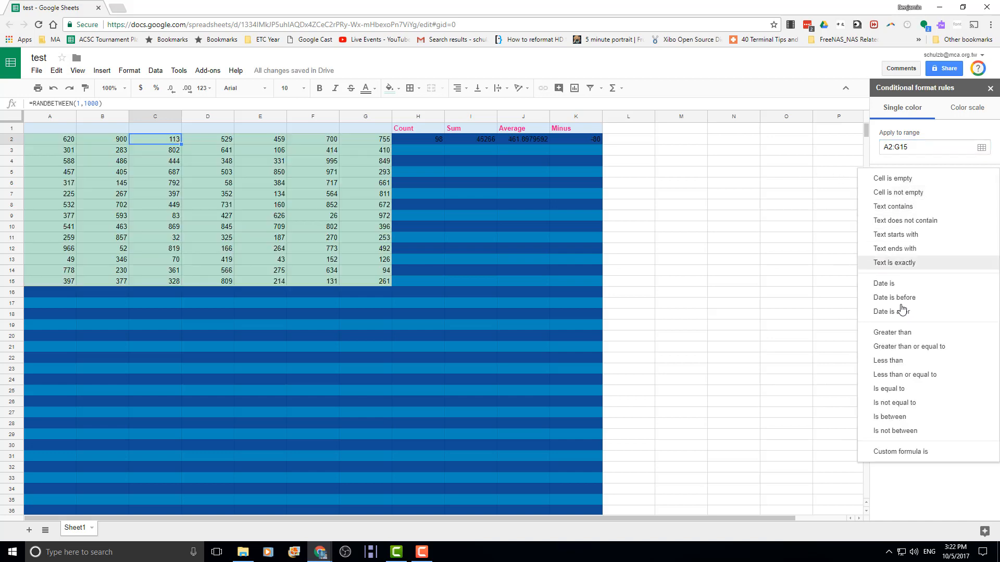
- Shade cells greater than 300 with the red preset style, then close the rules panel
click(906, 337)
click(897, 213)
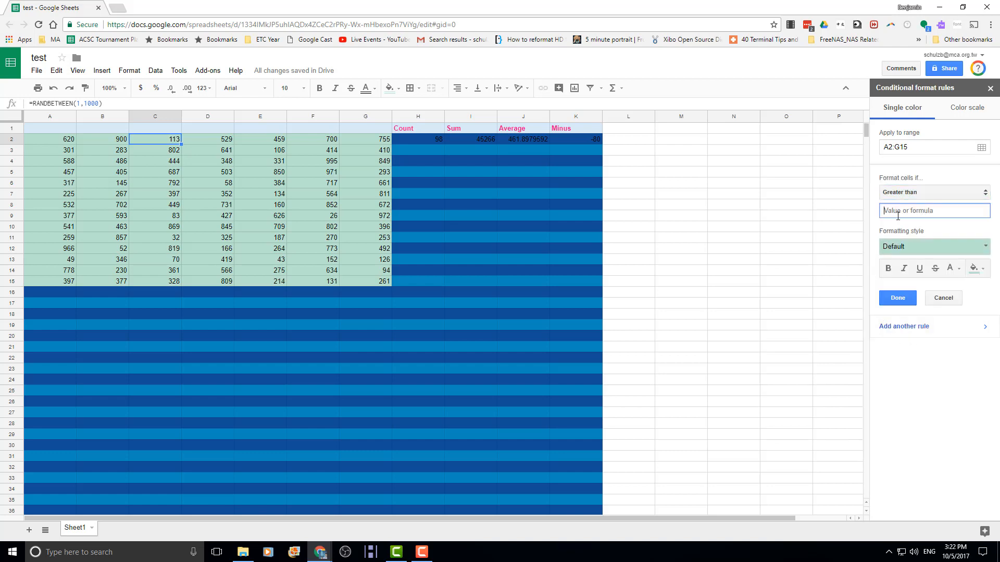
text(300)
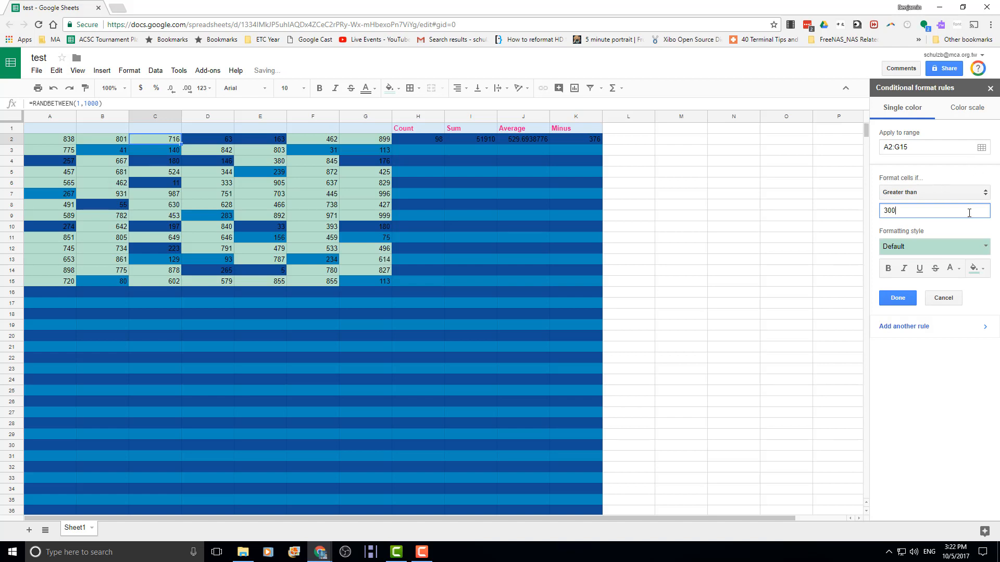
click(987, 249)
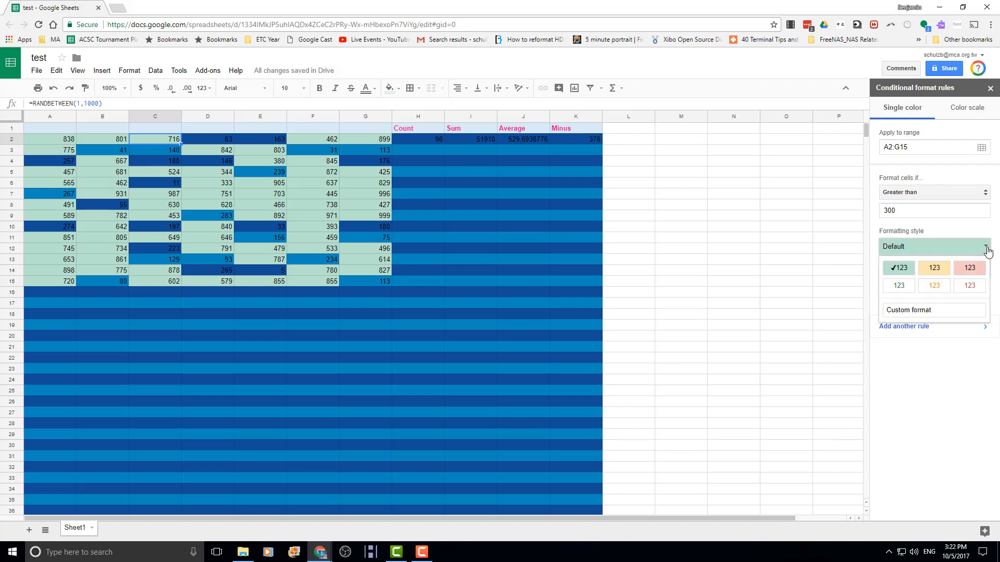
click(988, 252)
click(986, 253)
click(967, 271)
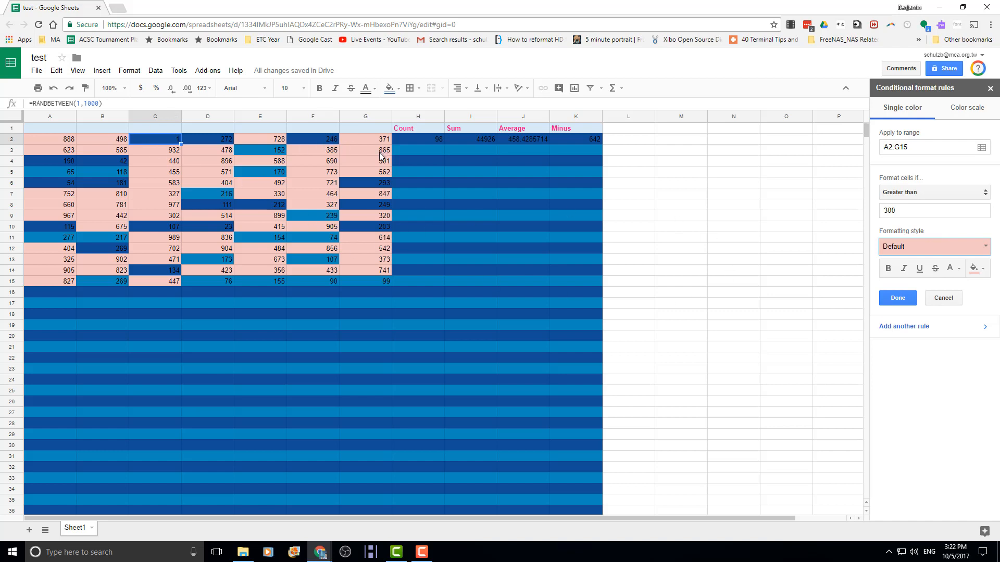
key(F5)
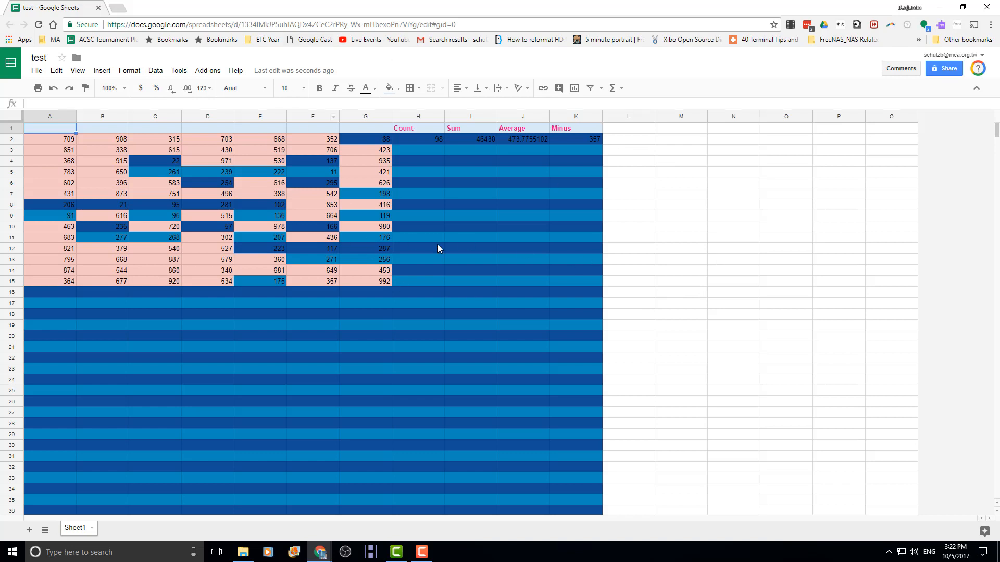
- Reopen the conditional format rules for A2:G15, previewing the Color scale tab before returning to the list
click(396, 88)
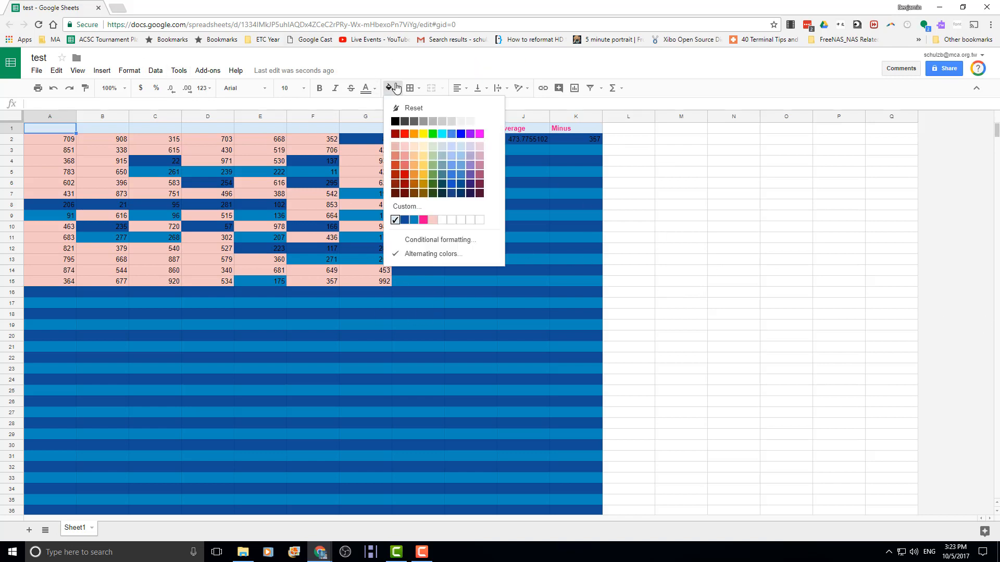
click(433, 241)
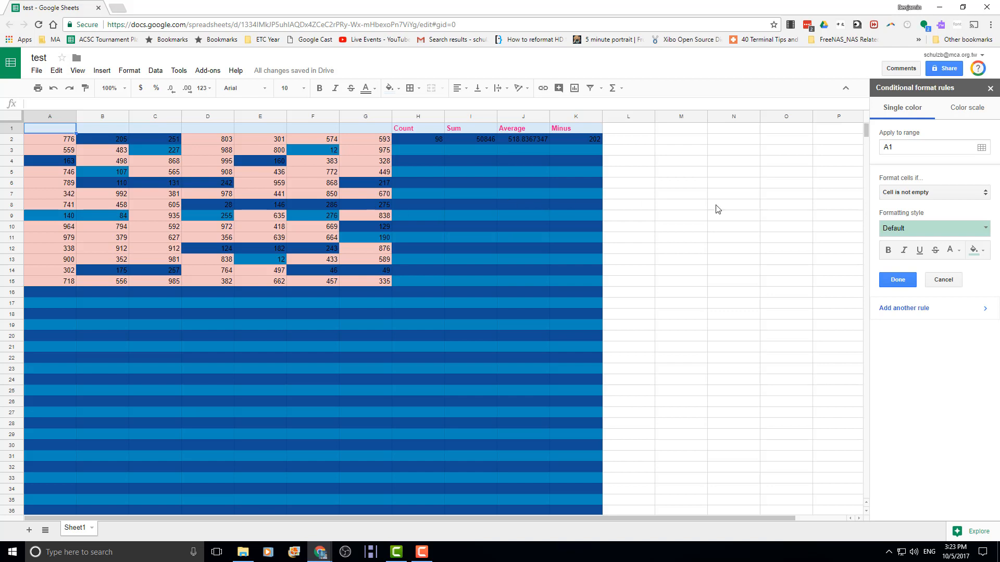
click(961, 112)
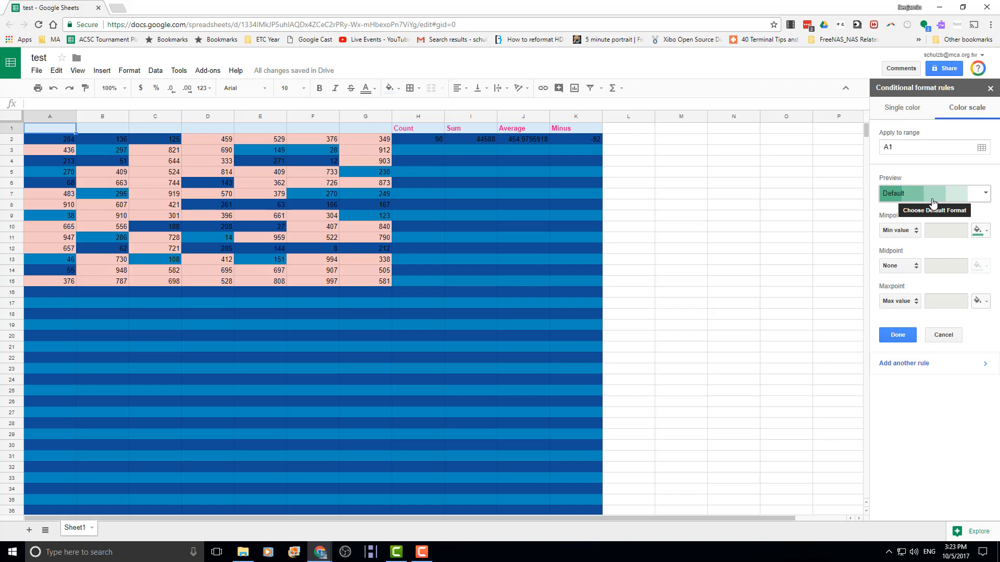
click(902, 337)
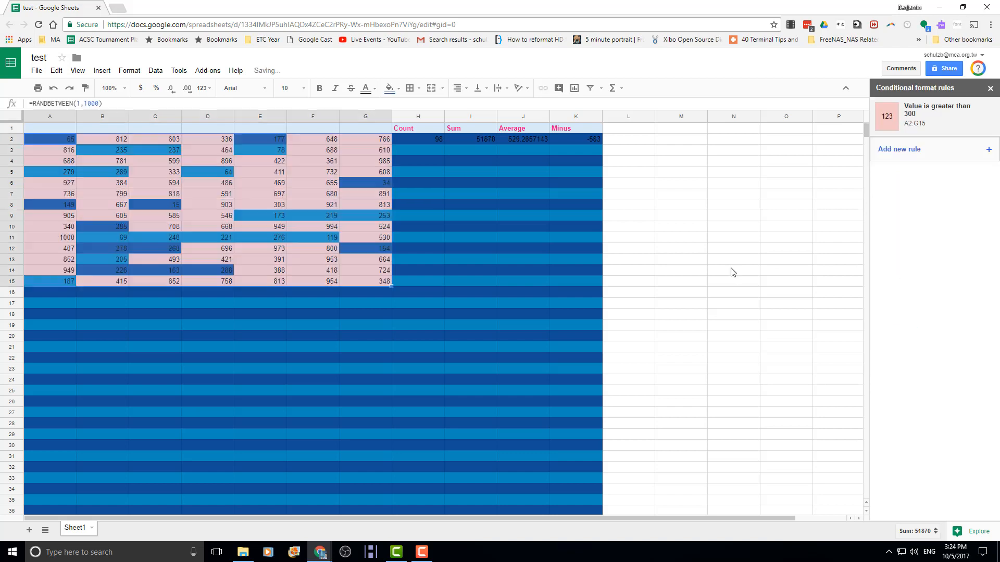
- Select columns A through Q and drag one border to give them all one narrower width
click(401, 280)
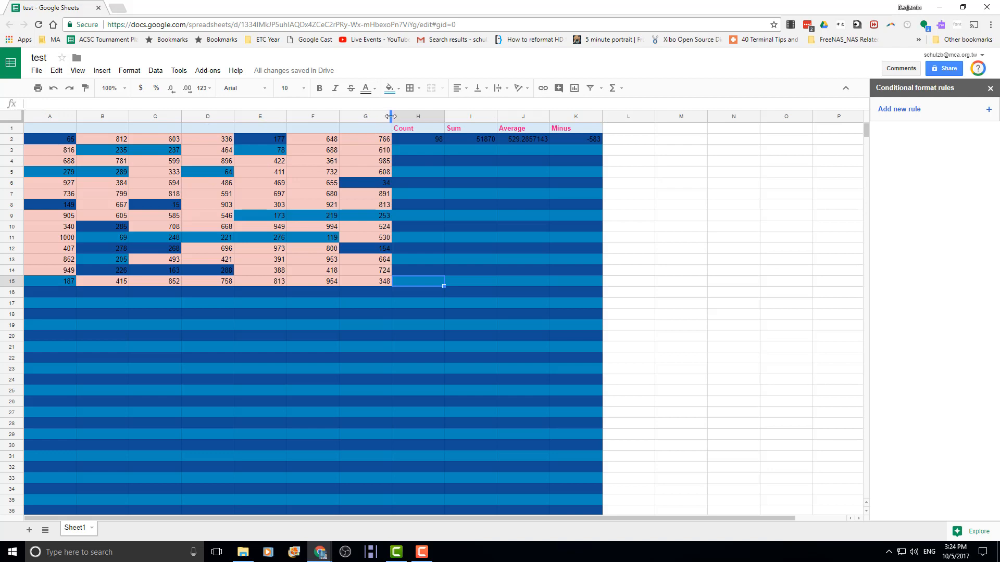
drag(391, 116, 366, 116)
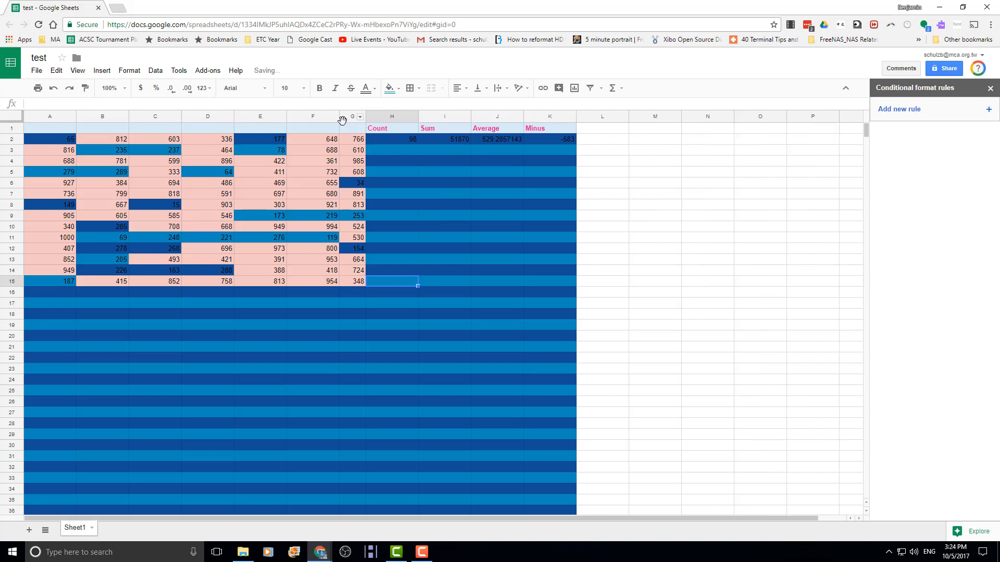
key(ctrl+z)
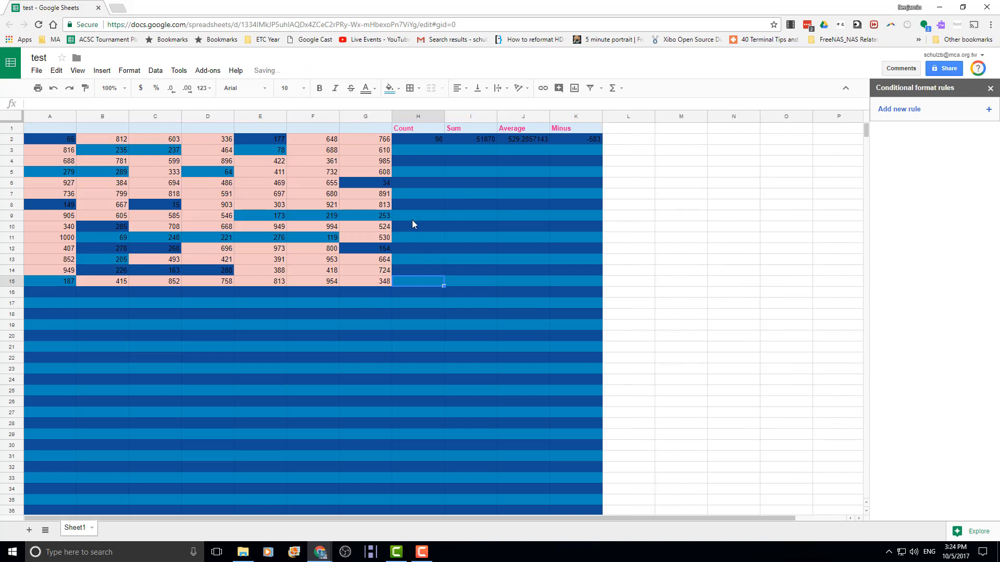
click(46, 118)
key(shift+Right)
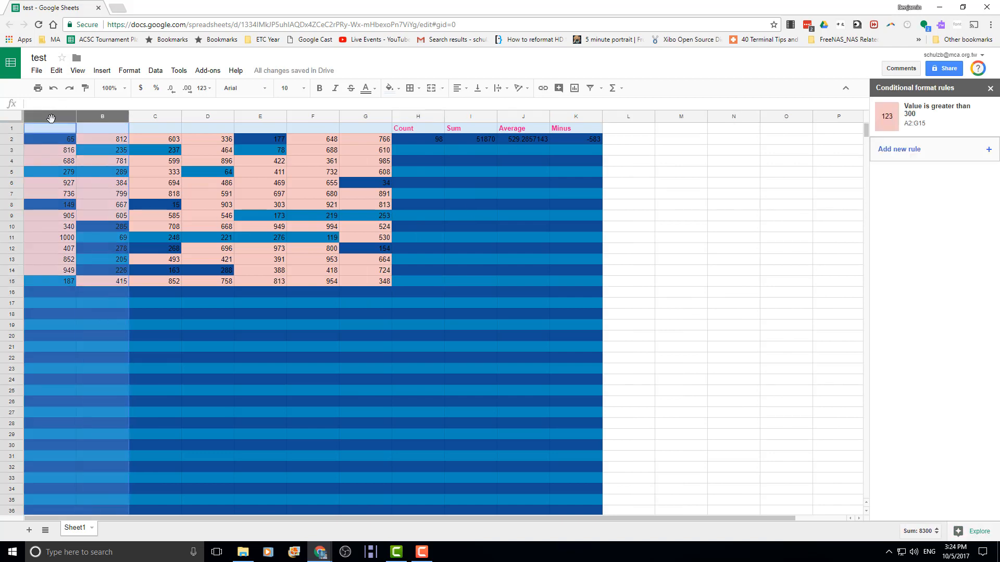
key(shift+Right)
key(shift+Right)
key(shift+Right)
key(shift+Right)
key(shift+Right)
key(shift+Right)
key(shift+Right)
key(shift+Right)
key(shift+Right)
key(shift+Right)
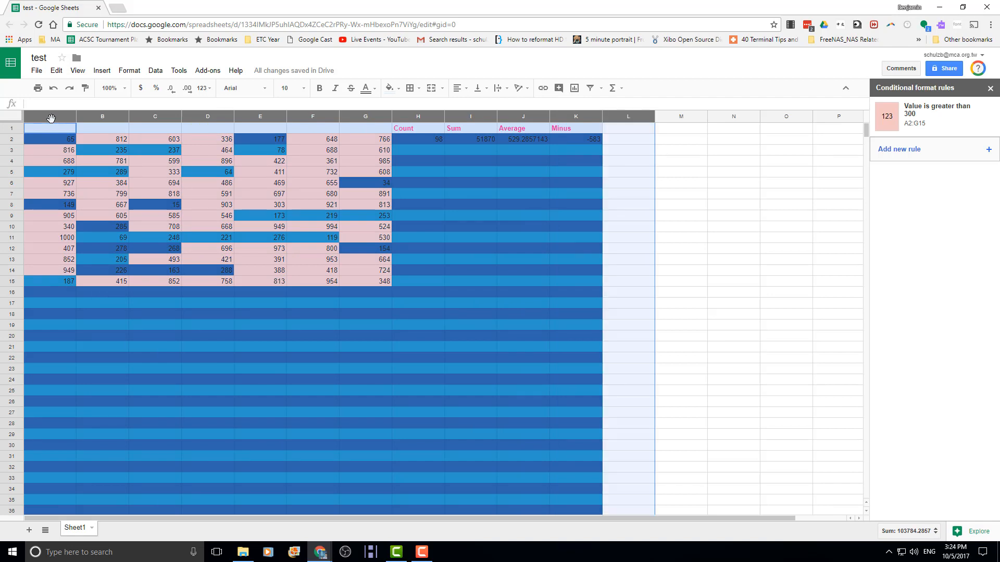
key(shift+Right)
key(shift+Right)
key(shift+Right)
key(shift+Right)
key(shift+Right)
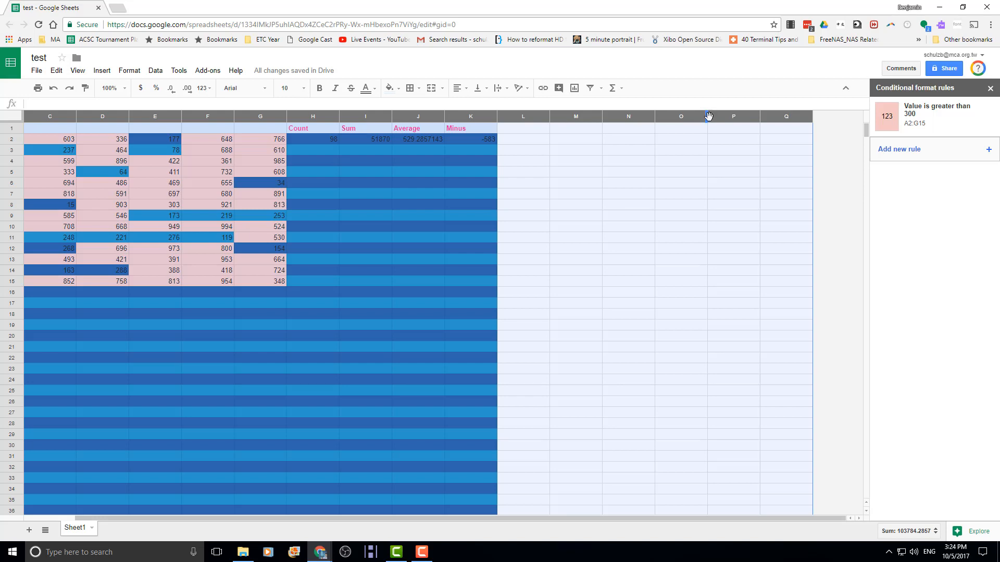
drag(707, 116, 681, 120)
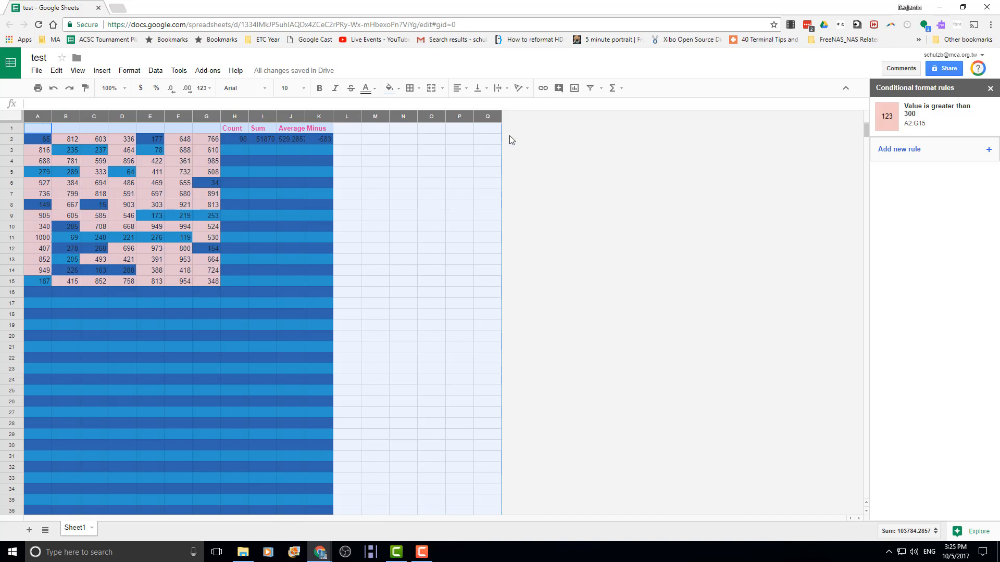
click(413, 193)
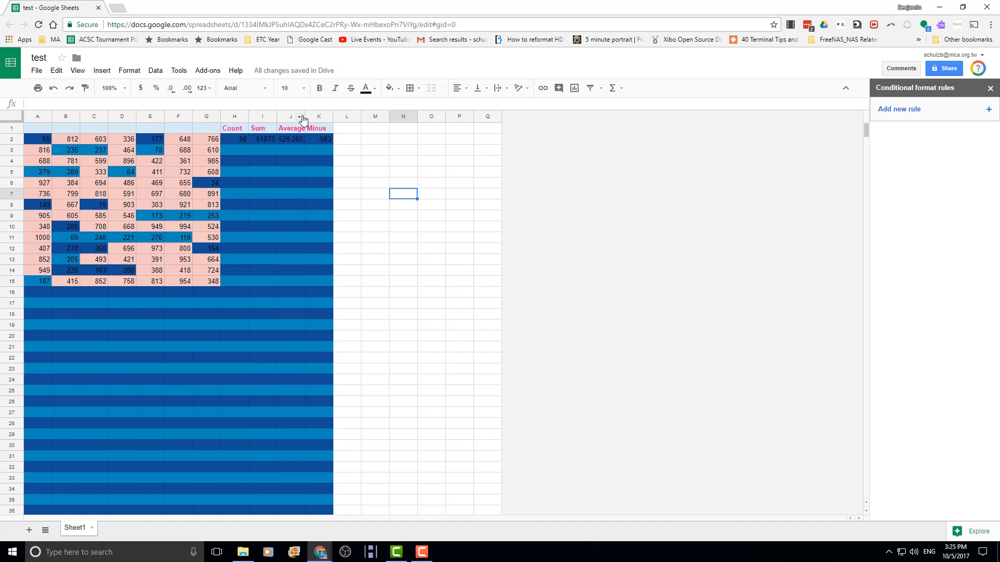
- Resize column J to 100 pixels so the average 529.2857143 displays in full
drag(304, 116, 314, 118)
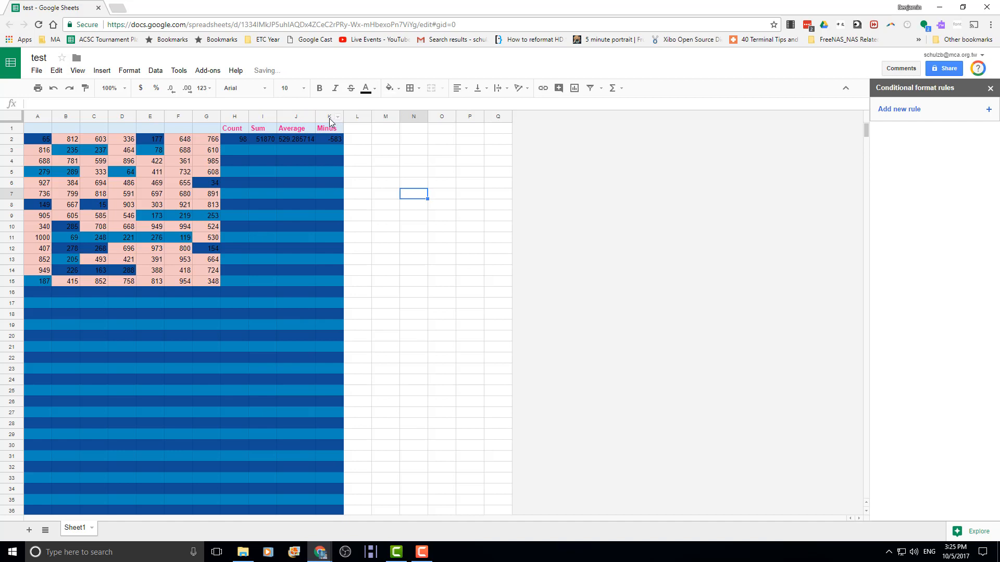
key(ctrl+z)
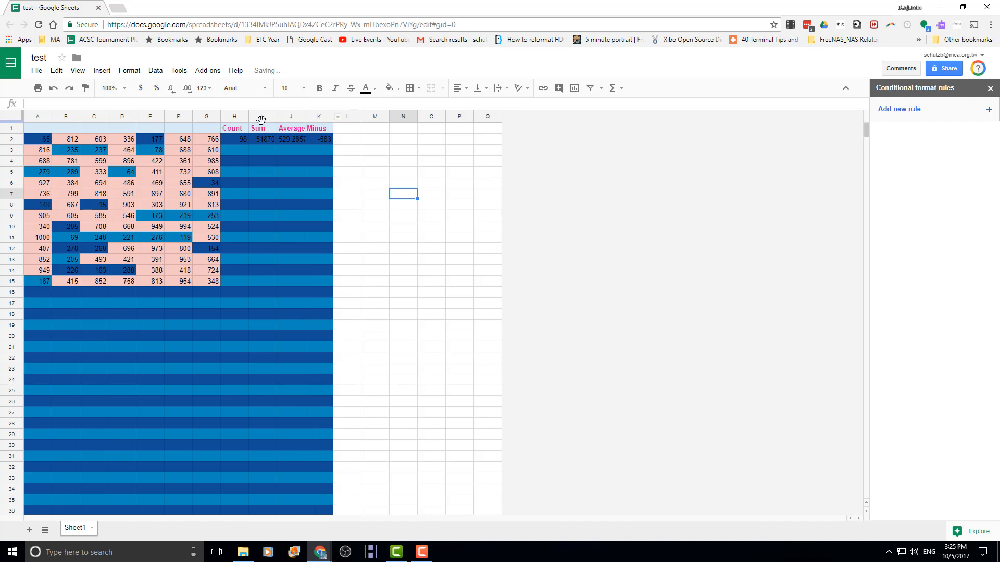
click(288, 117)
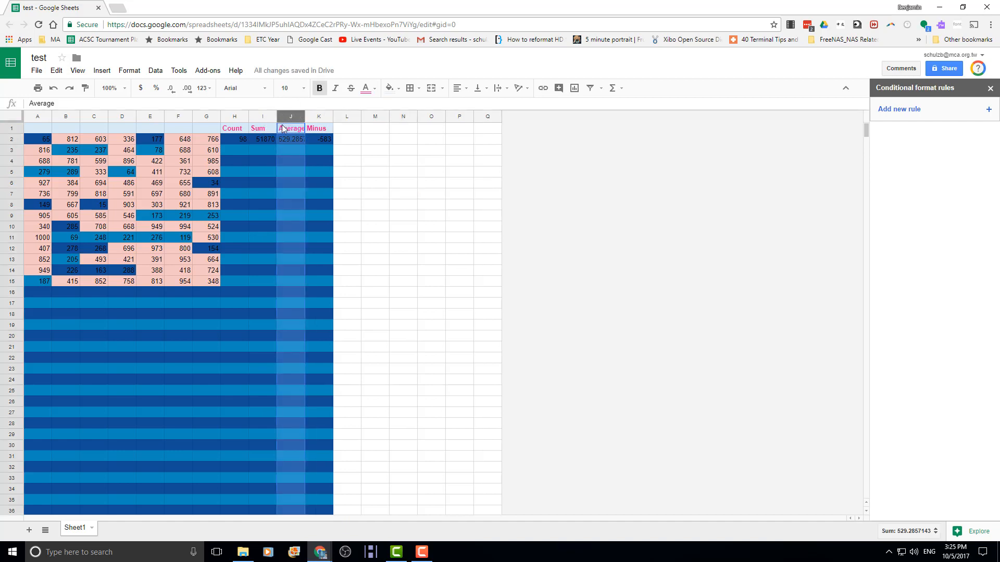
right_click(285, 117)
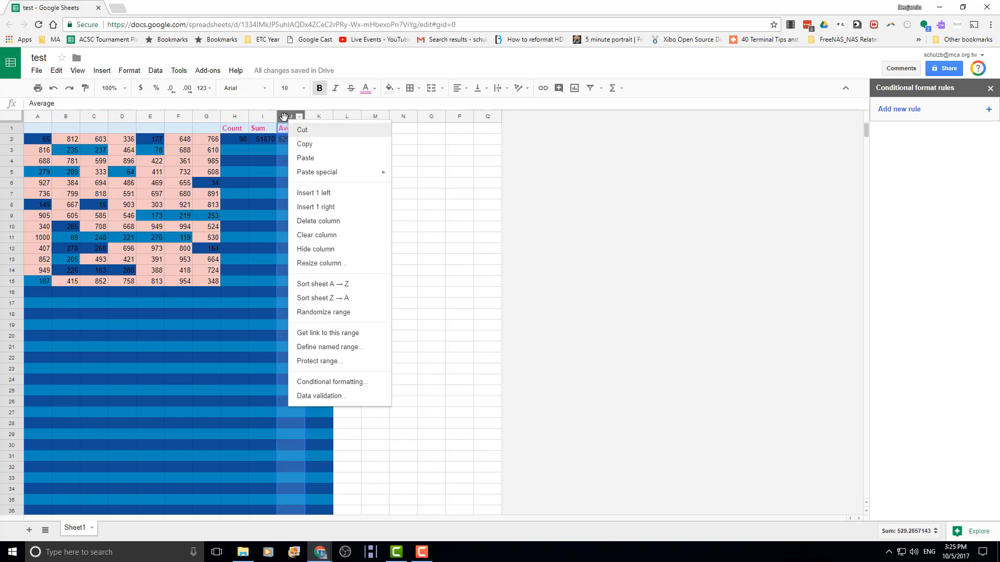
click(303, 263)
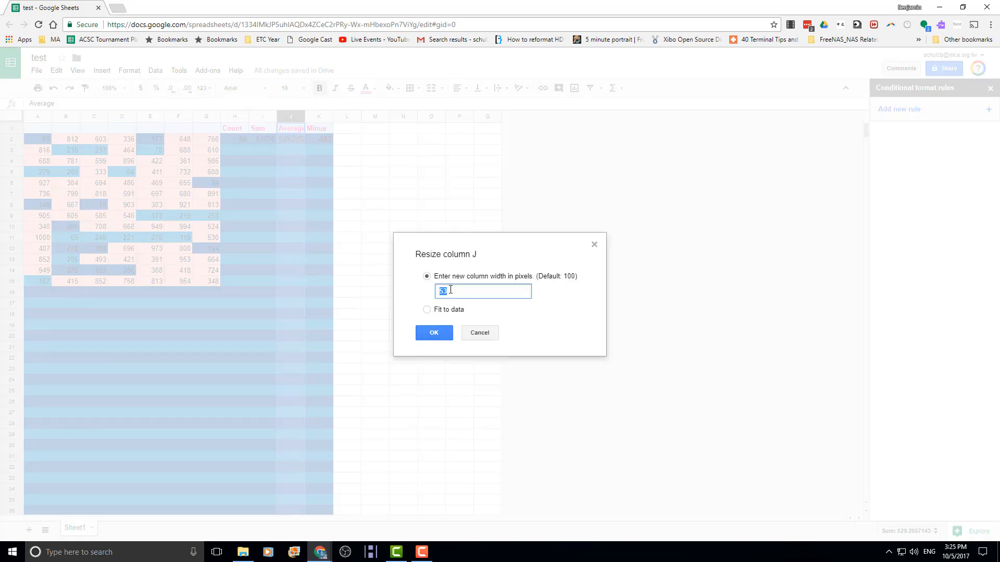
key(Return)
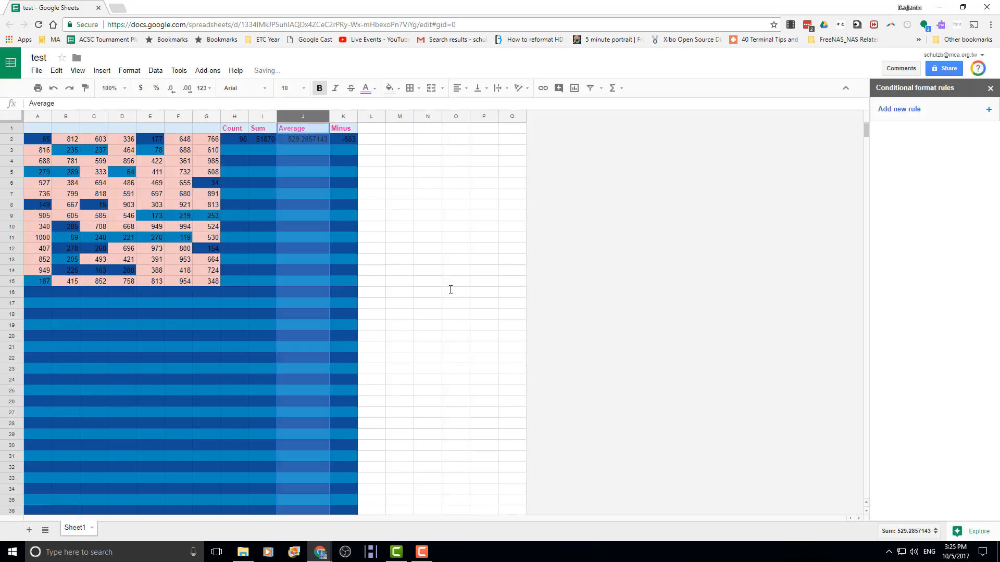
click(336, 150)
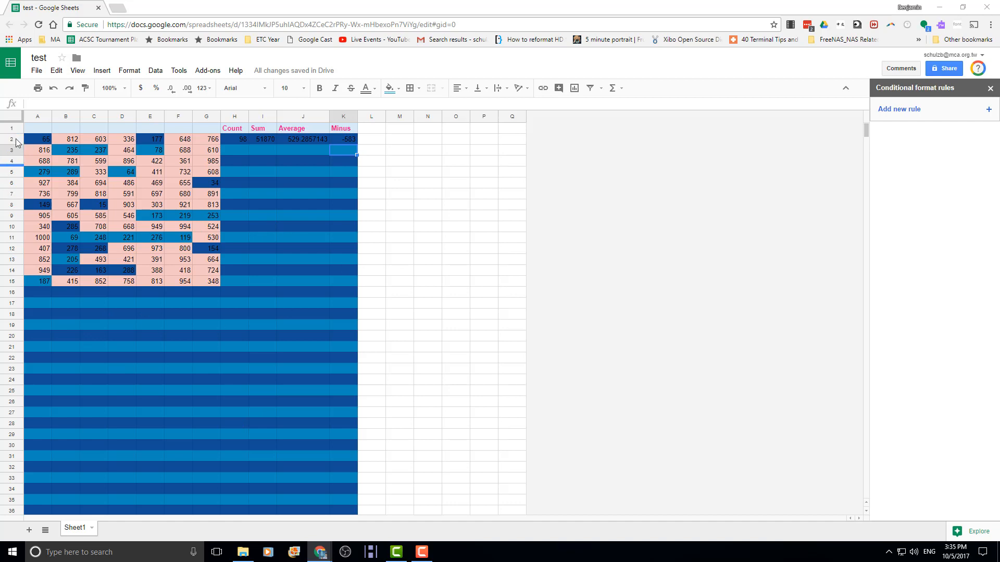
click(18, 227)
key(shift+Down)
key(shift+Down)
key(shift+Down)
key(shift+Down)
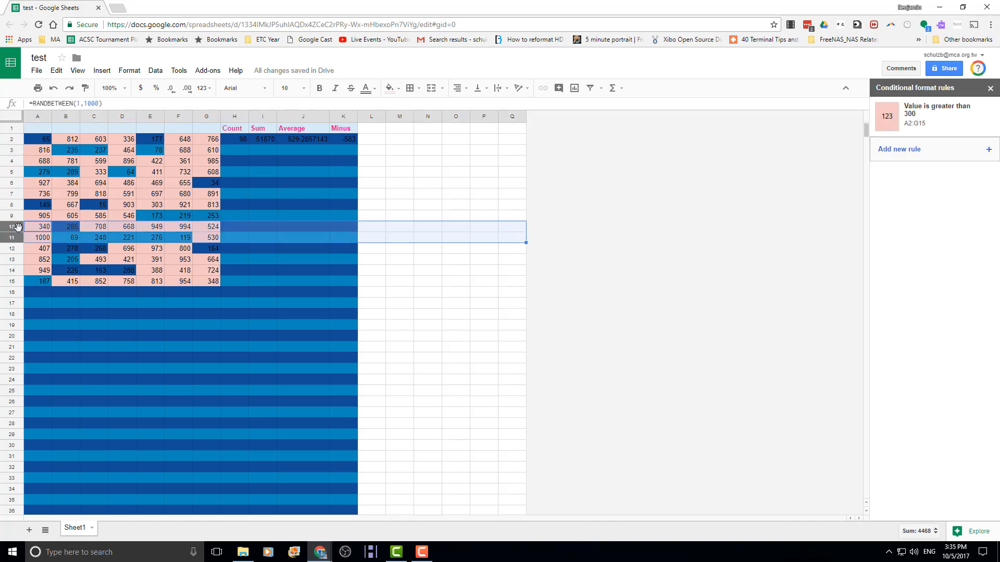
key(shift+Down)
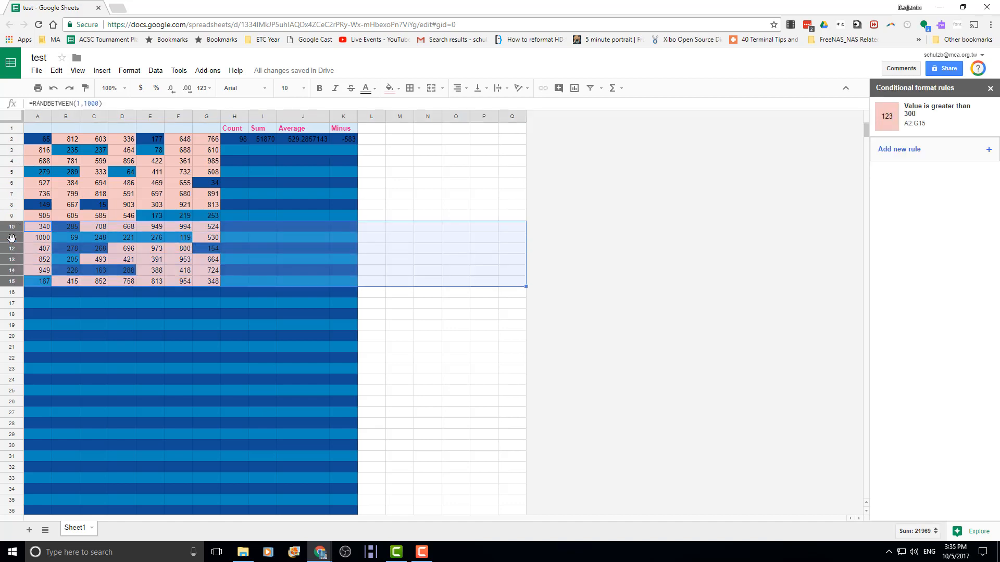
right_click(18, 238)
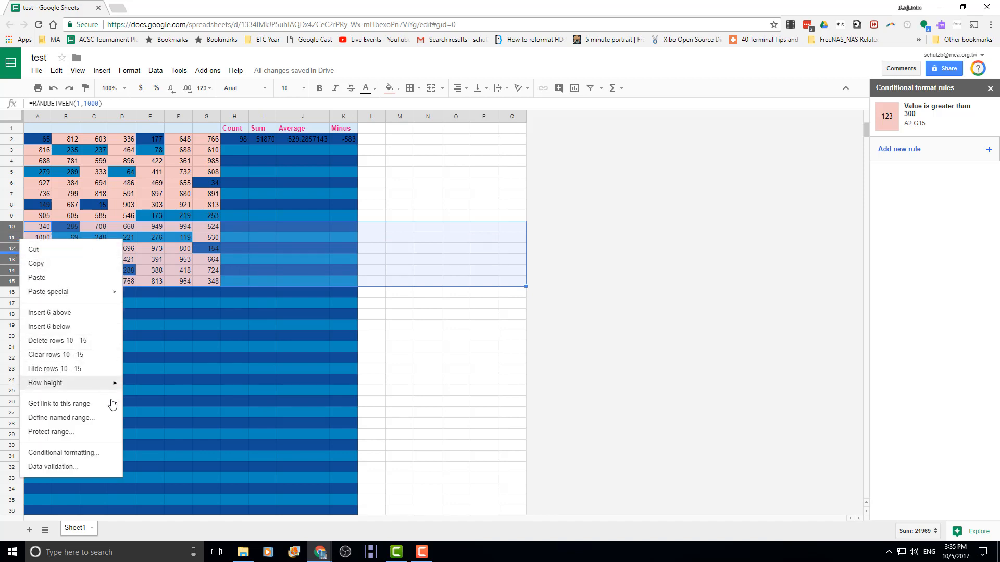
click(72, 375)
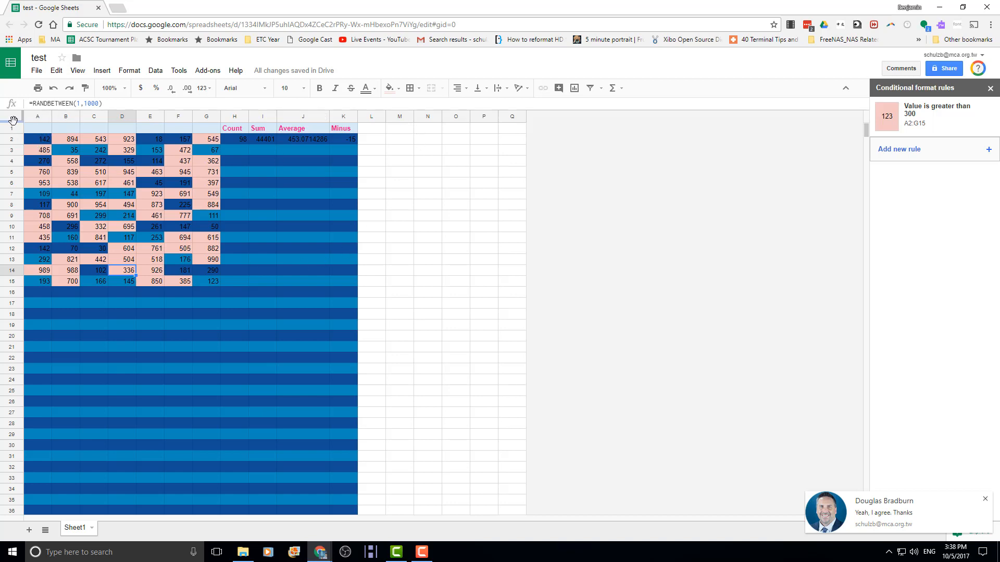
- Freeze row 1 and extend G15's random-number formula down column G
drag(14, 121, 14, 137)
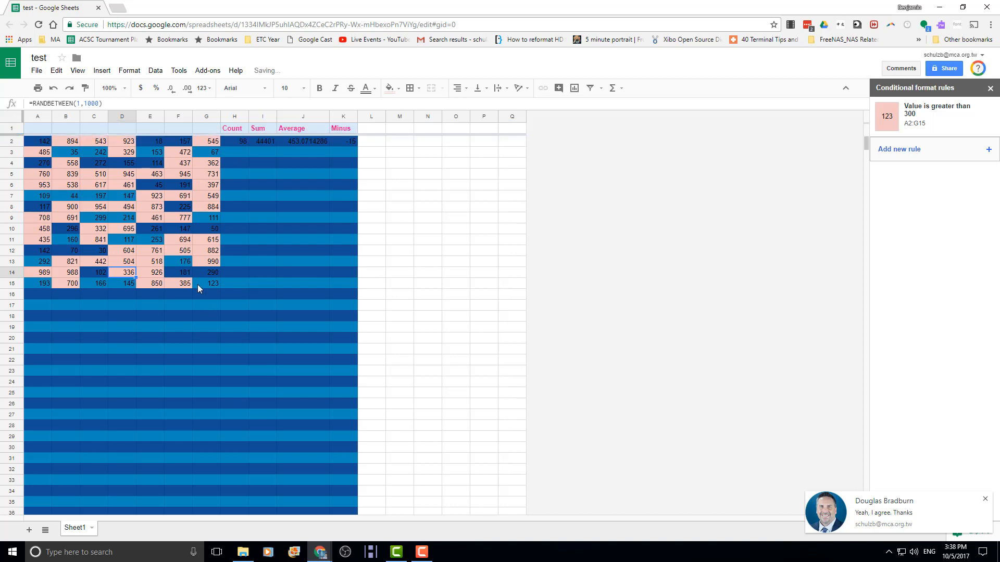
click(197, 283)
drag(219, 288, 203, 490)
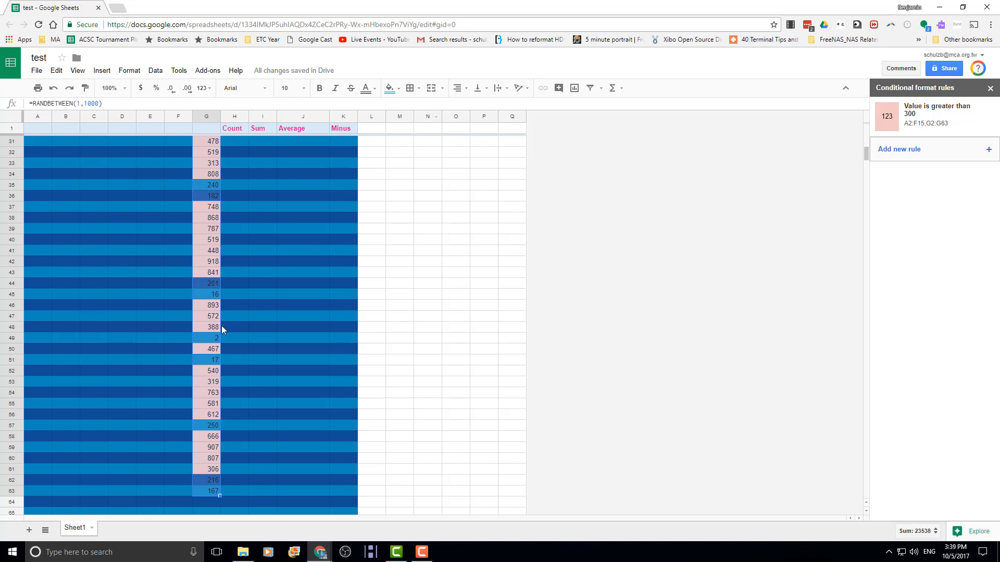
- Drag the freeze bar above row 1 so no header row stays frozen
scroll(145, 224, up, 10)
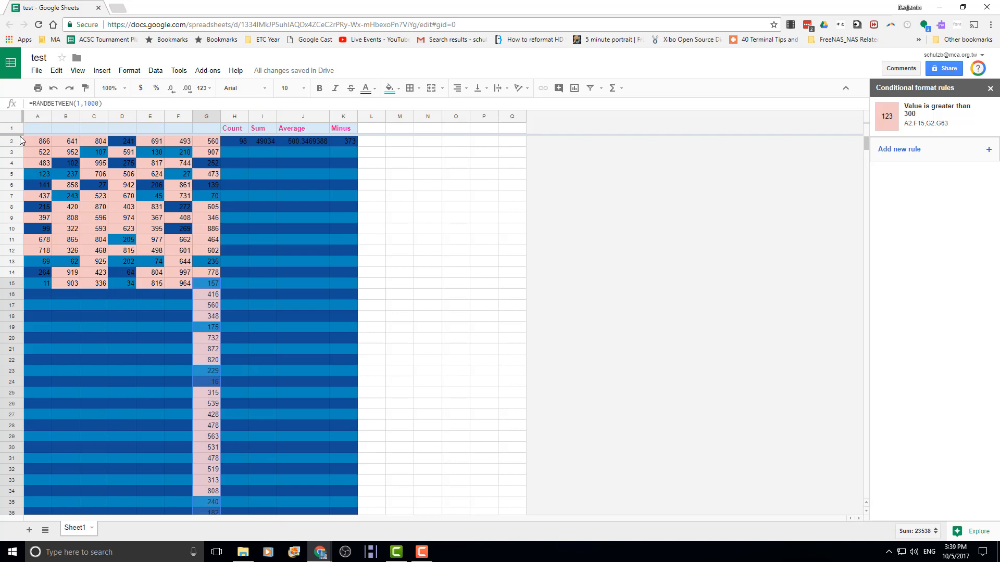
drag(18, 134, 21, 123)
scroll(177, 245, down, 4)
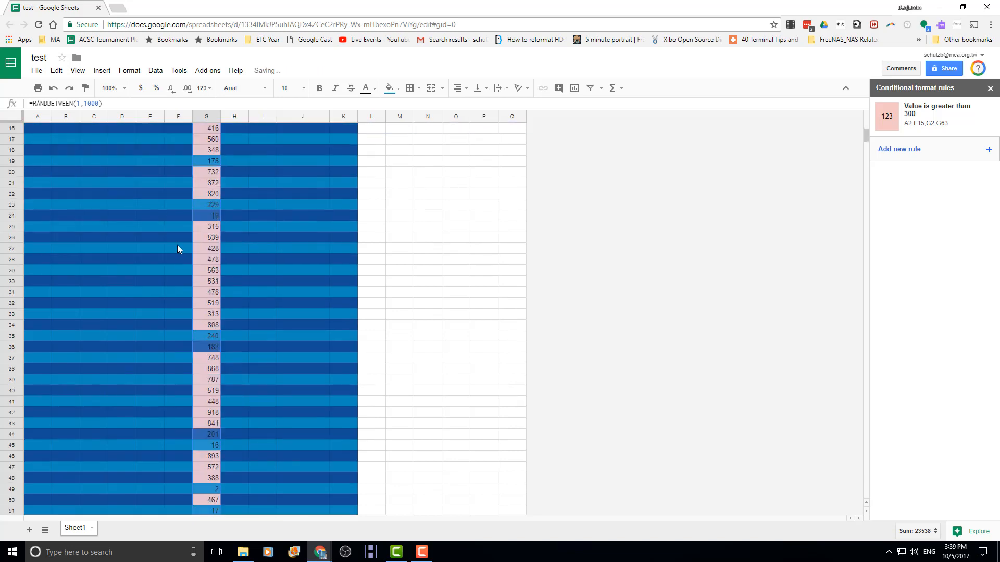
scroll(185, 249, up, 4)
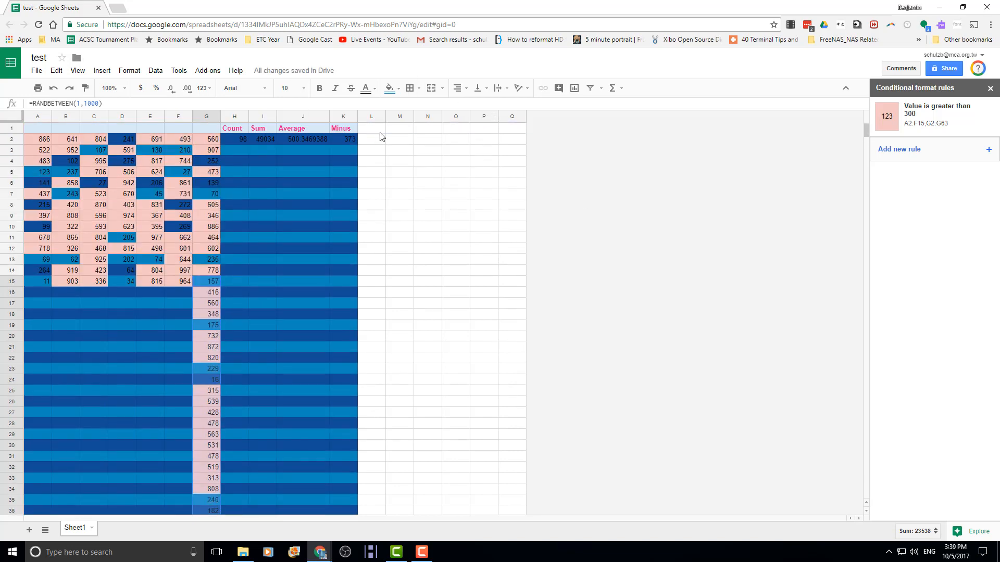
- Drag the freeze bar to freeze the top two rows, then move it back toward row 1
drag(12, 133, 11, 146)
scroll(197, 229, down, 5)
scroll(195, 227, up, 5)
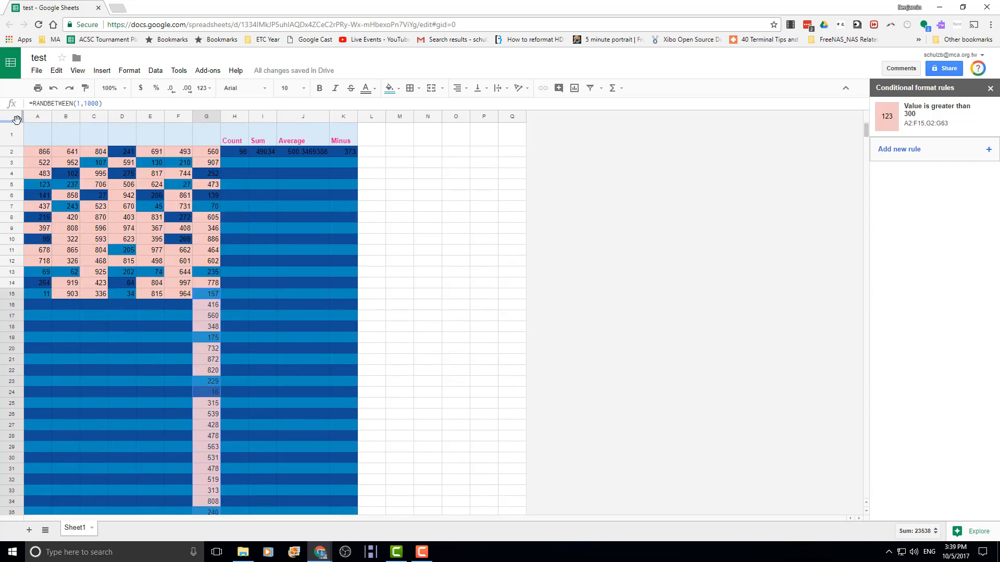
drag(13, 122, 8, 159)
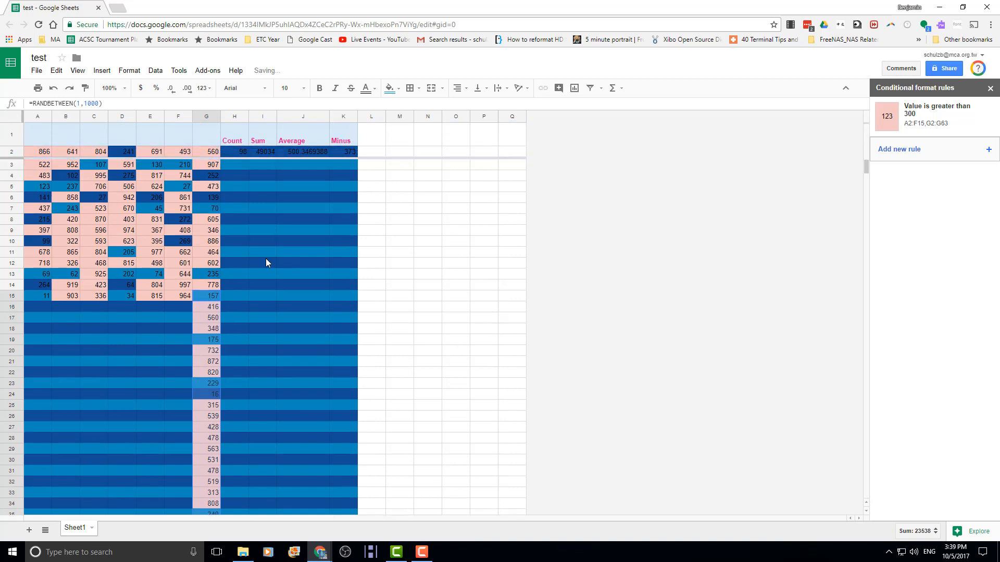
scroll(255, 252, down, 12)
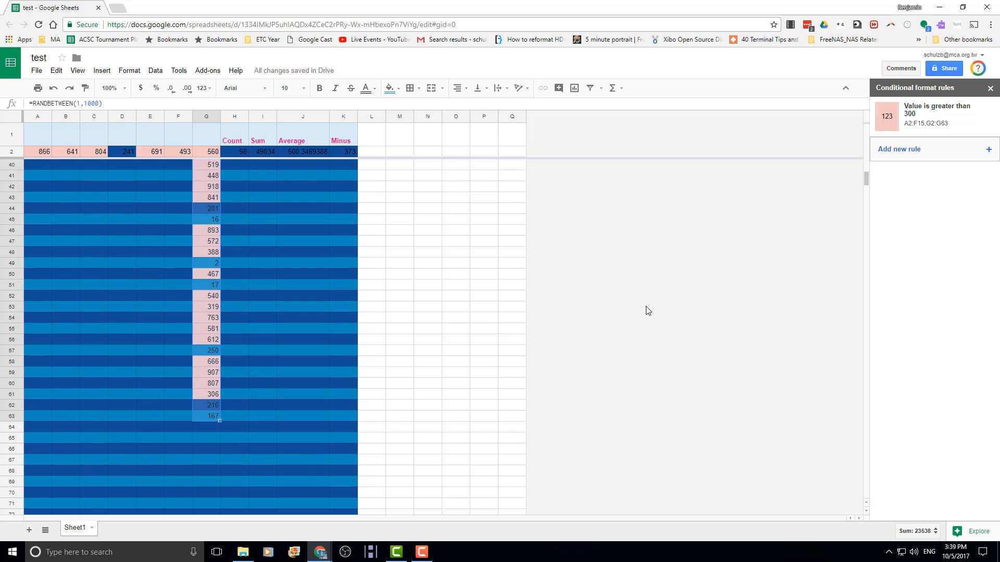
scroll(529, 381, up, 10)
scroll(334, 375, down, 10)
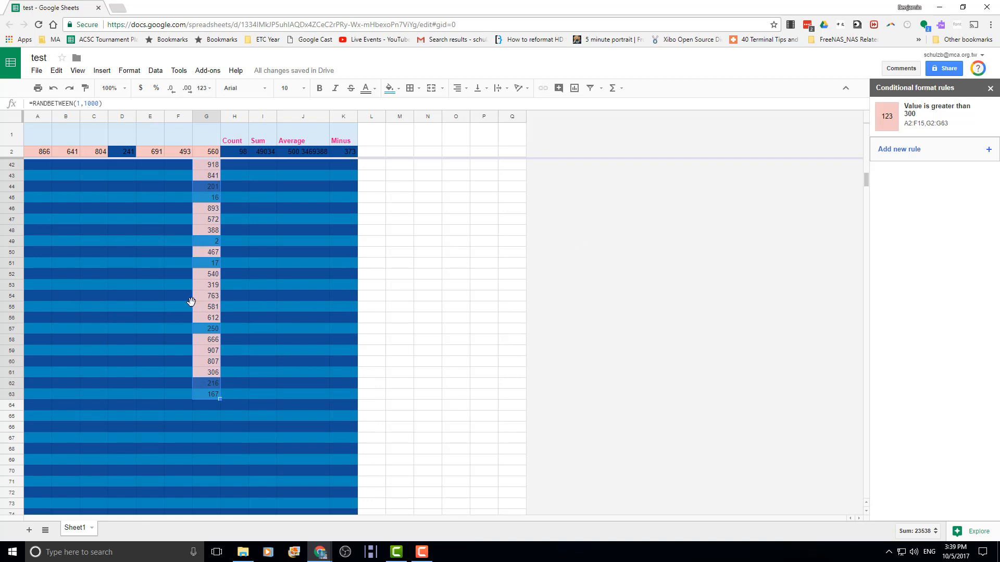
scroll(172, 307, up, 13)
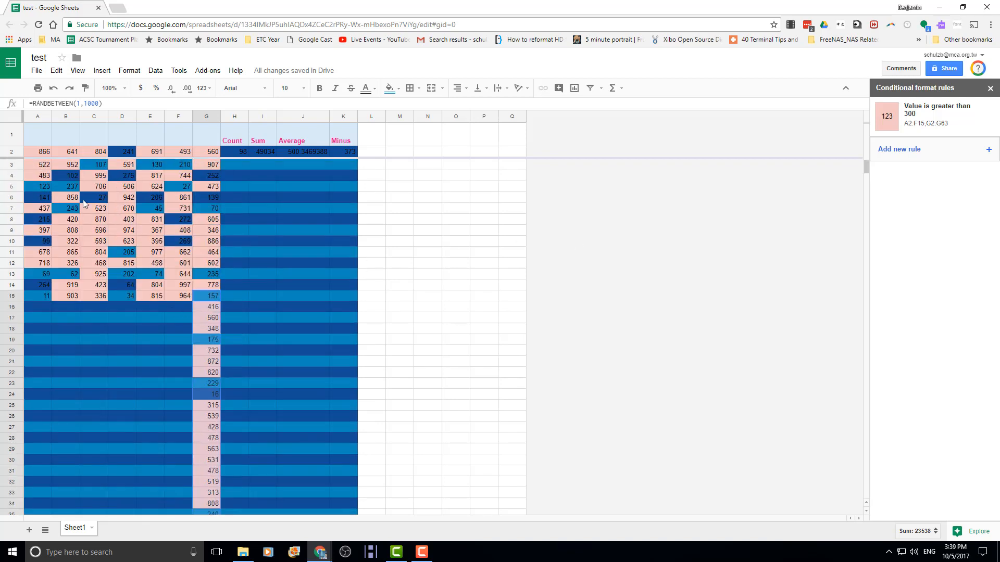
drag(11, 158, 15, 146)
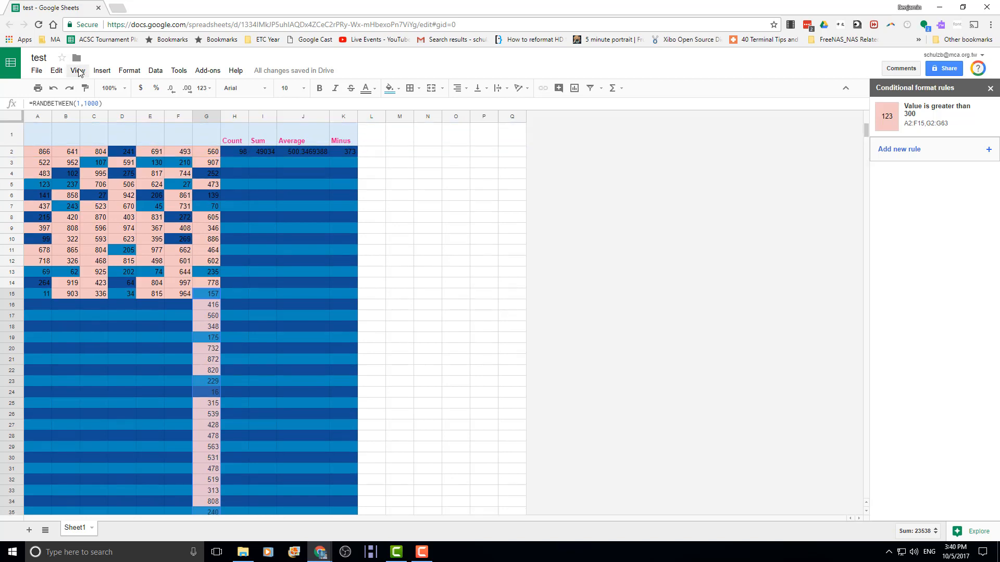
- Freeze just the top row via View > Freeze > 1 row
click(79, 71)
mouse_move(94, 88)
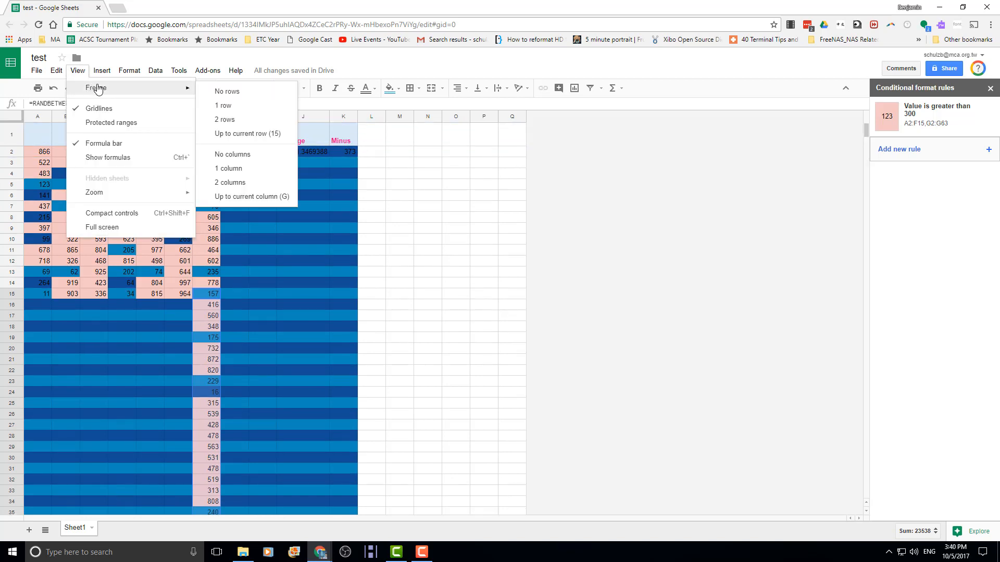
click(221, 109)
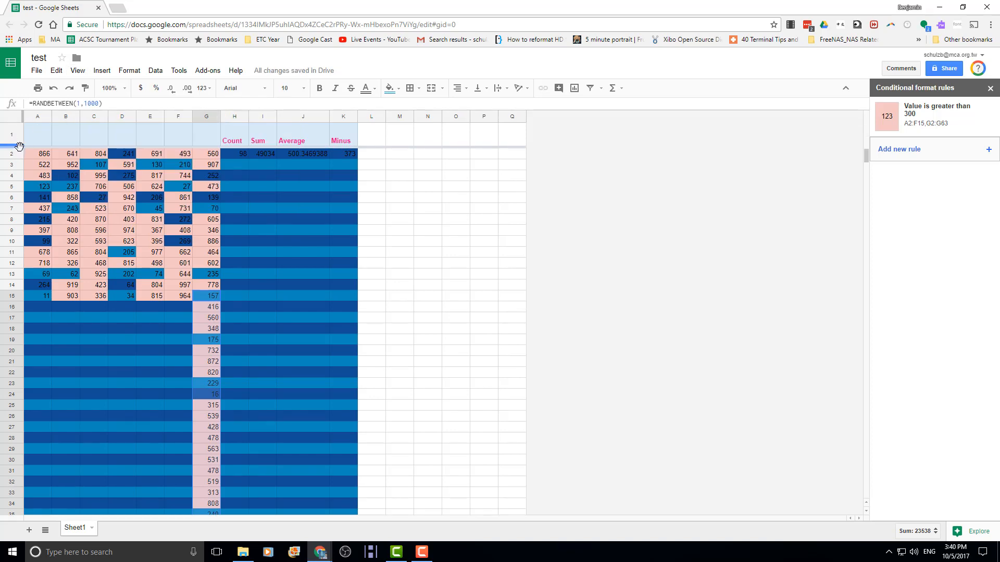
scroll(229, 187, down, 6)
scroll(236, 185, up, 6)
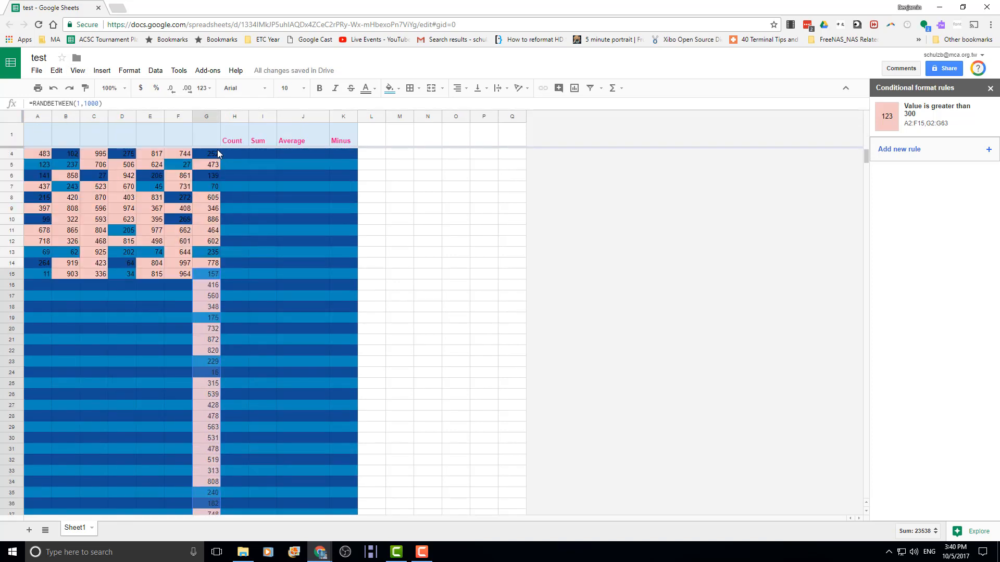
- Freeze columns A through G using Freeze > Up to current column (G)
click(79, 71)
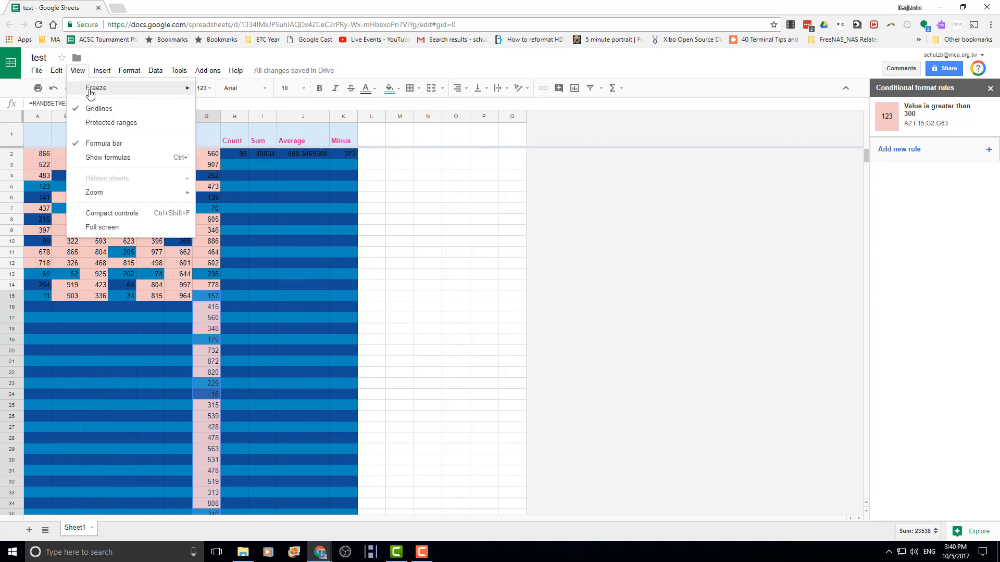
mouse_move(92, 90)
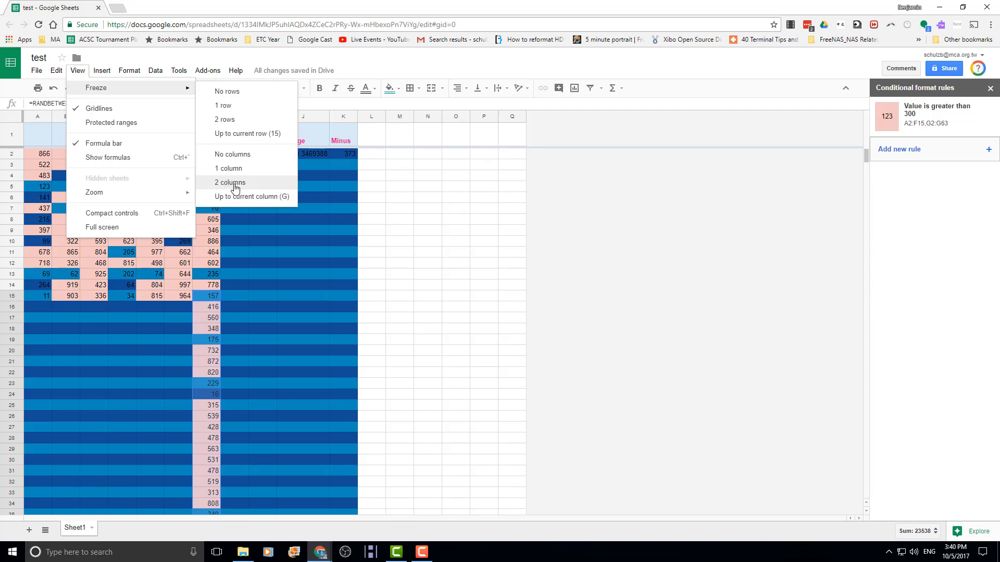
click(244, 196)
scroll(245, 188, down, 5)
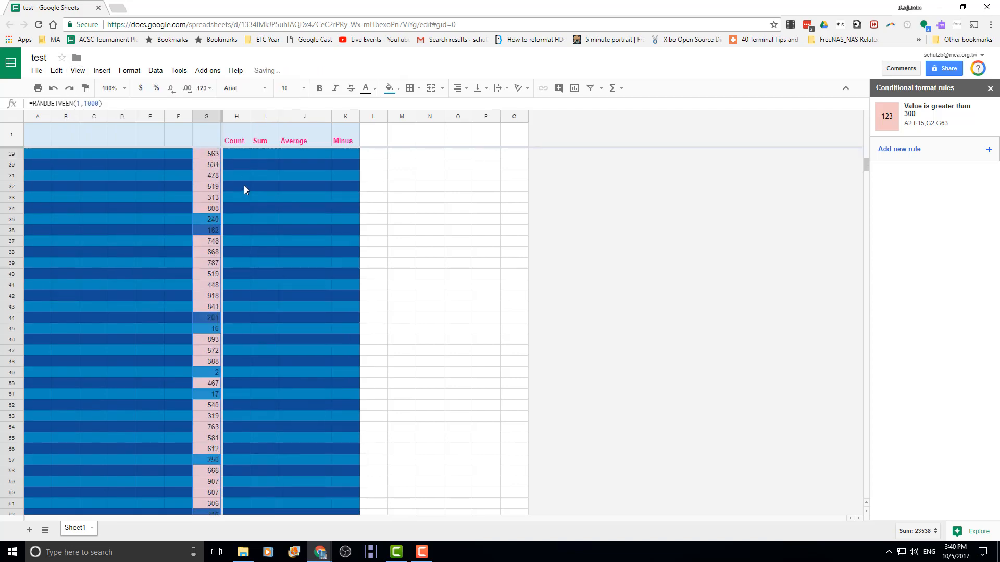
scroll(242, 185, up, 5)
scroll(227, 239, down, 2)
scroll(227, 238, up, 2)
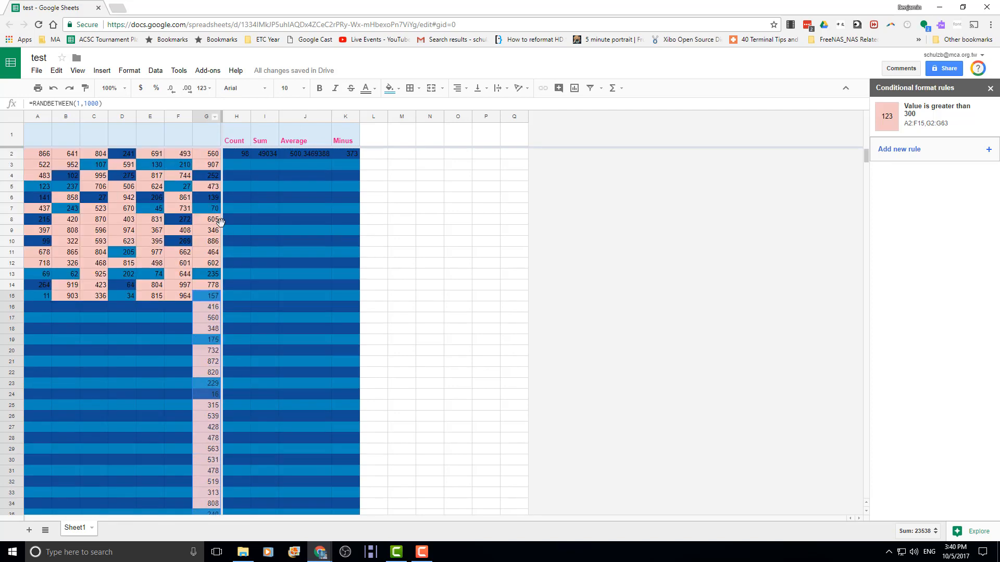
- Unfreeze all rows with View > Freeze > No rows
click(79, 71)
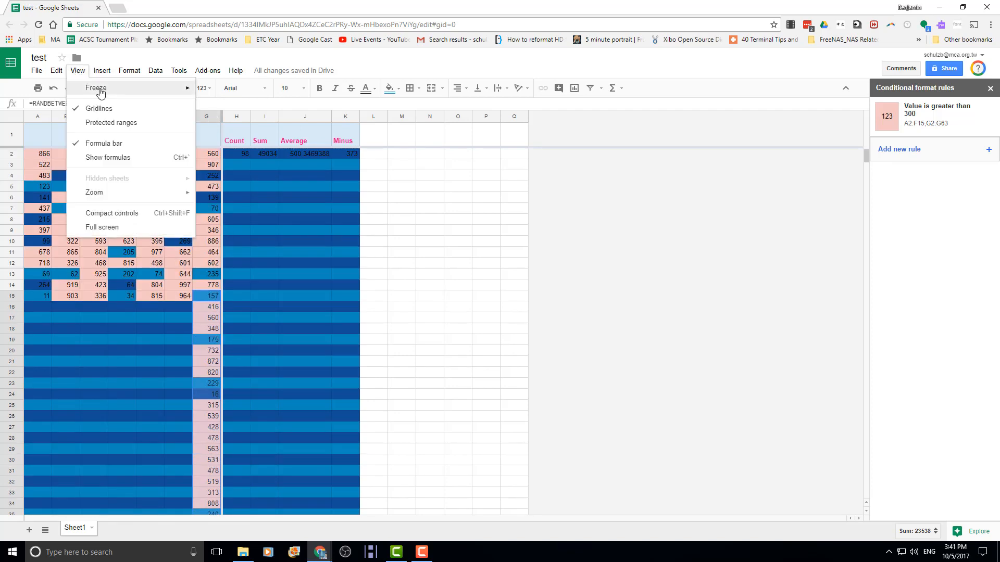
mouse_move(188, 95)
click(227, 92)
click(78, 71)
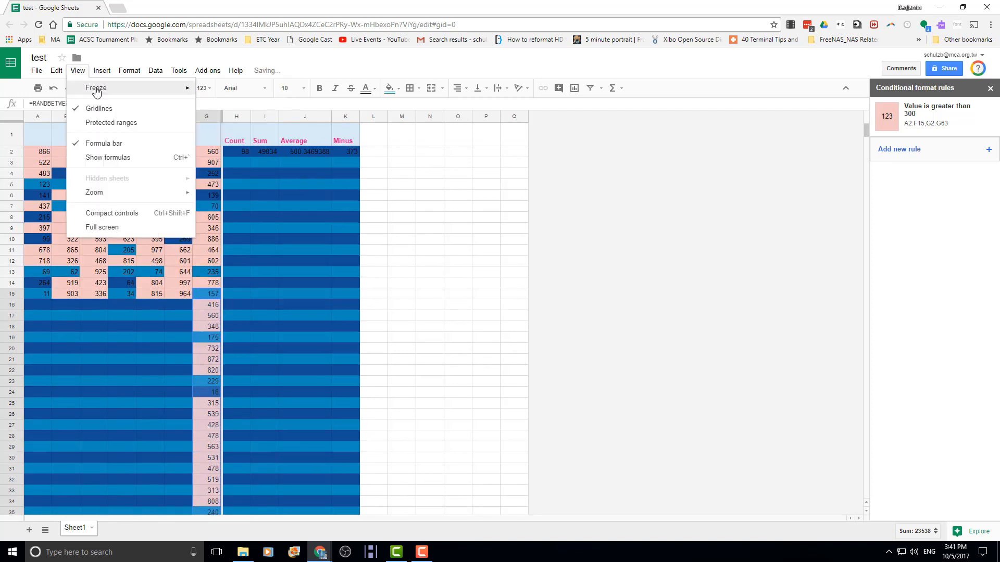
- Unfreeze all columns with Freeze > No columns
click(228, 154)
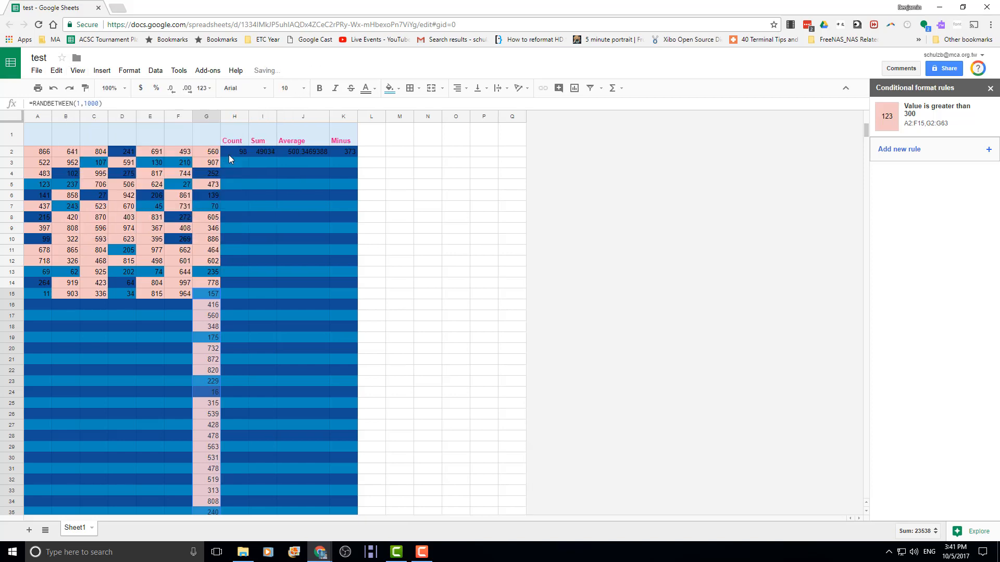
scroll(174, 261, down, 5)
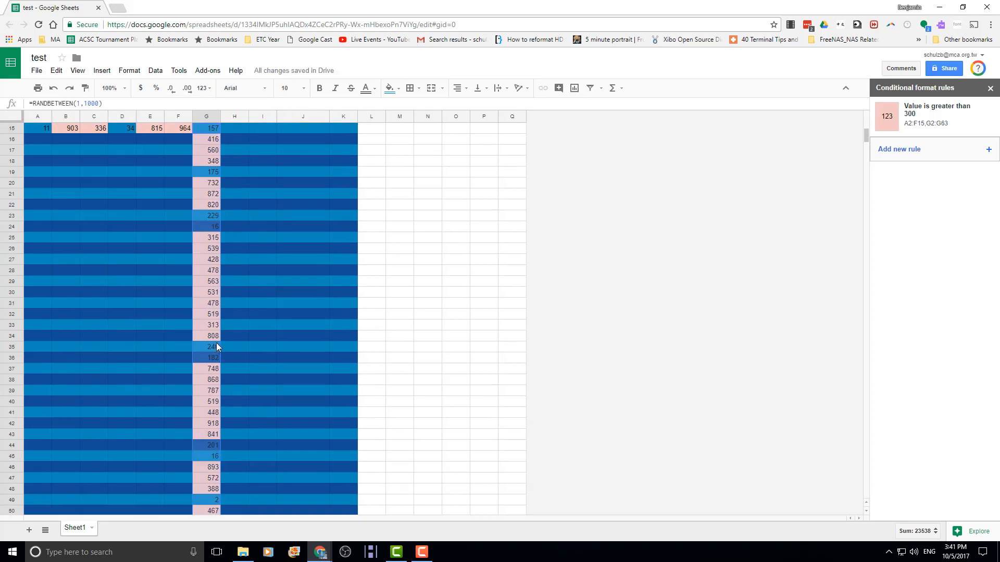
scroll(182, 302, up, 4)
- Clear the extra random numbers in G16:G63, bringing the Sum to 44481
click(207, 249)
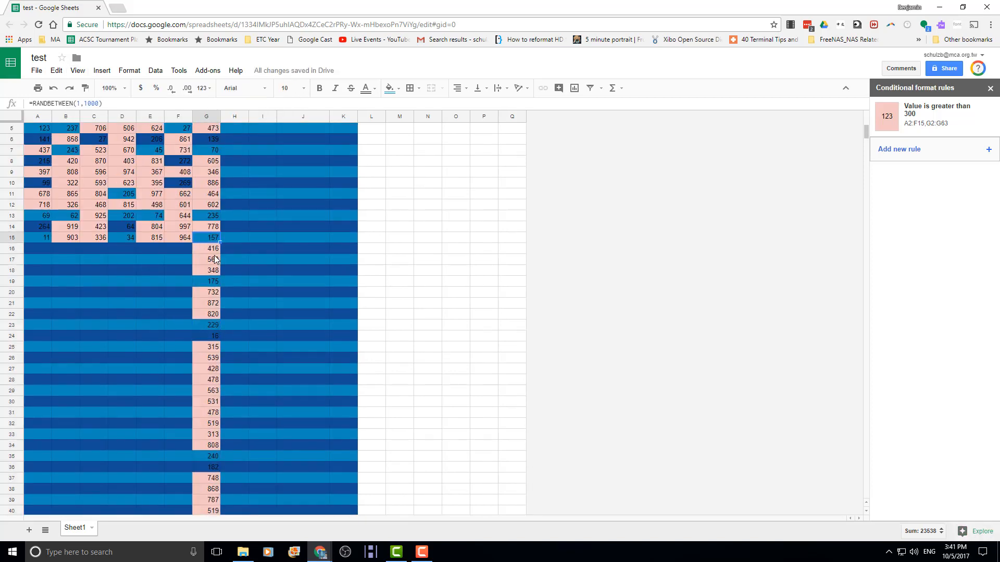
scroll(208, 259, down, 1)
scroll(209, 258, down, 15)
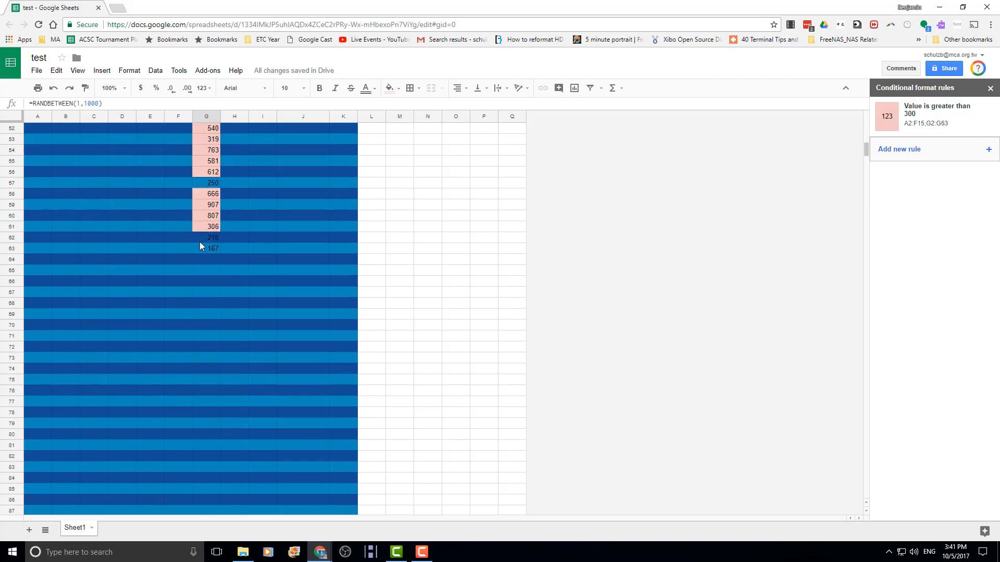
key(ctrl+shift+Up)
key(Delete)
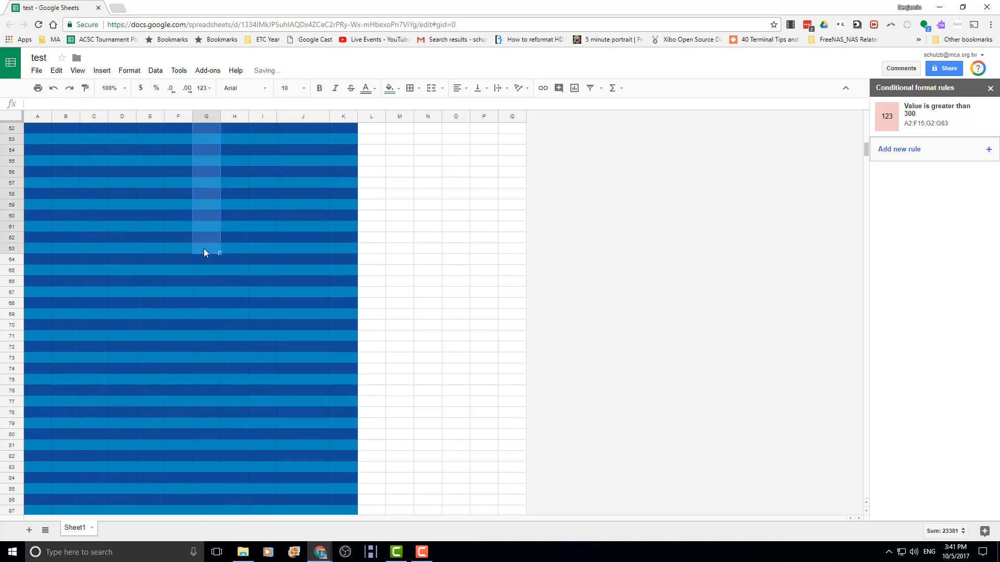
scroll(227, 214, up, 1)
scroll(234, 217, up, 13)
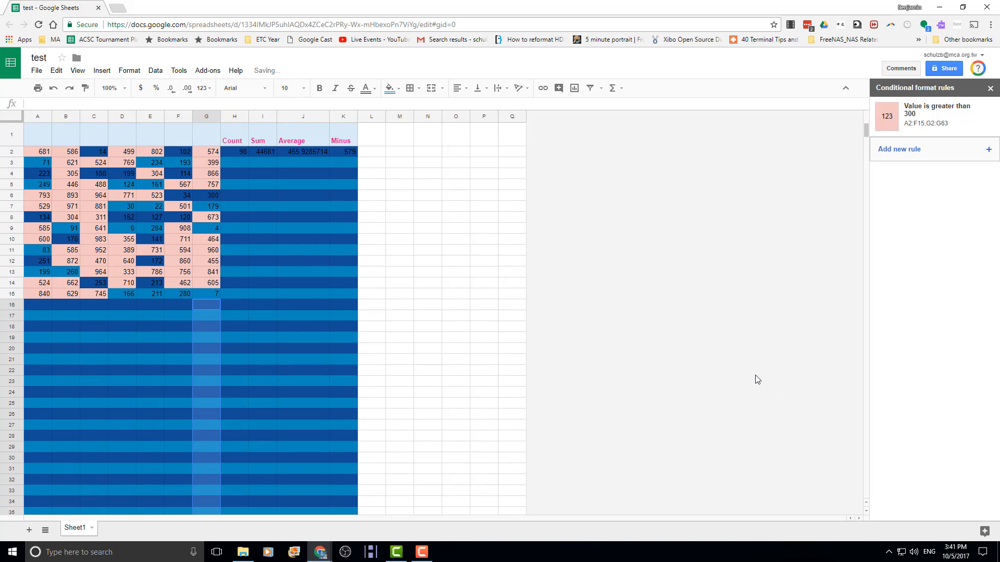
click(142, 238)
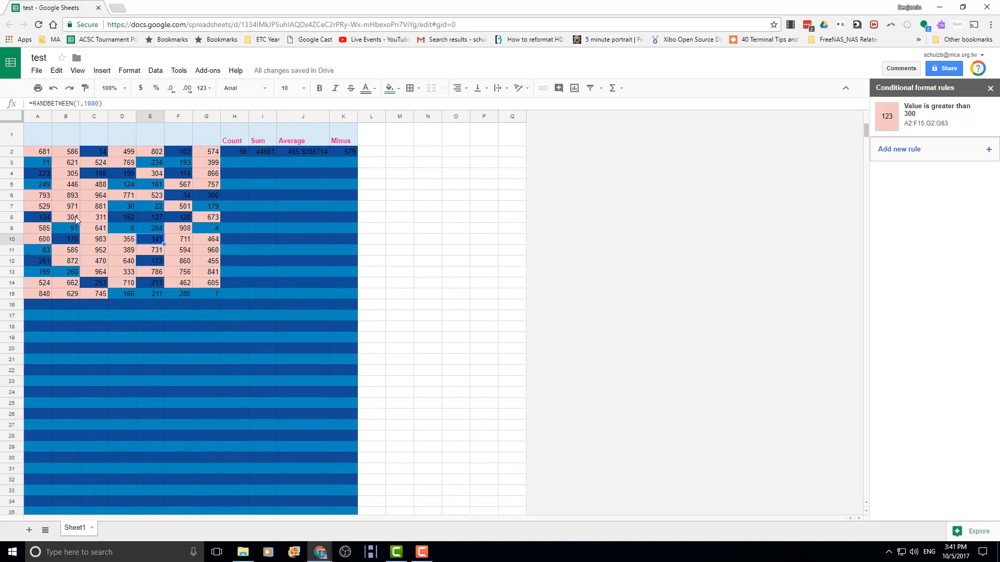
click(202, 184)
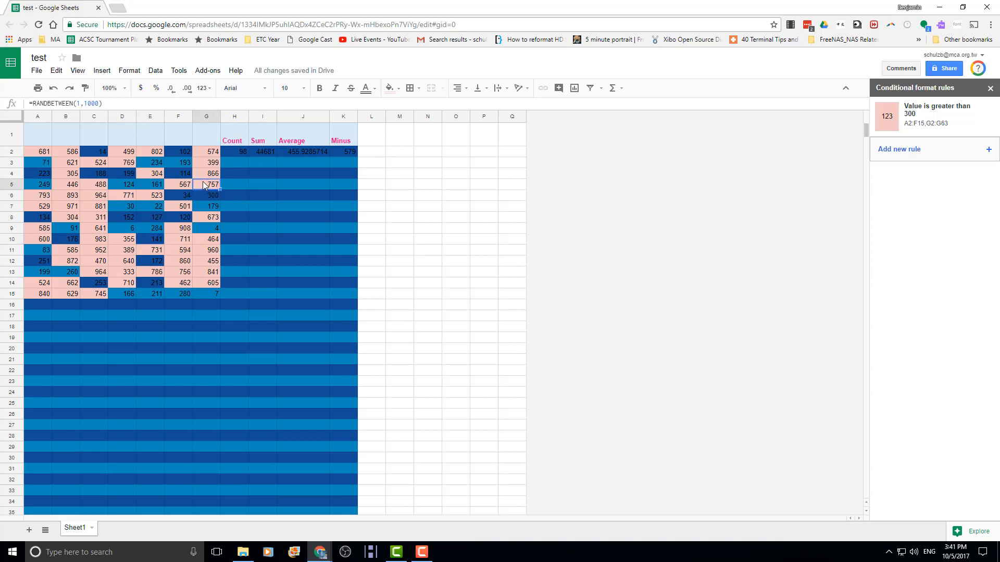
- Add a note reading 'Watch out for this guy' to cell G5
right_click(204, 184)
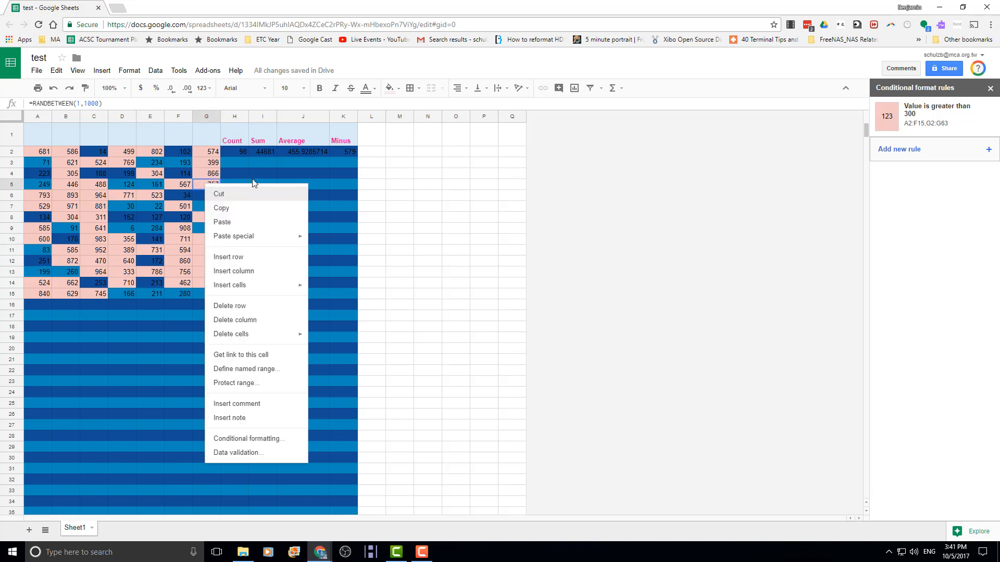
click(257, 426)
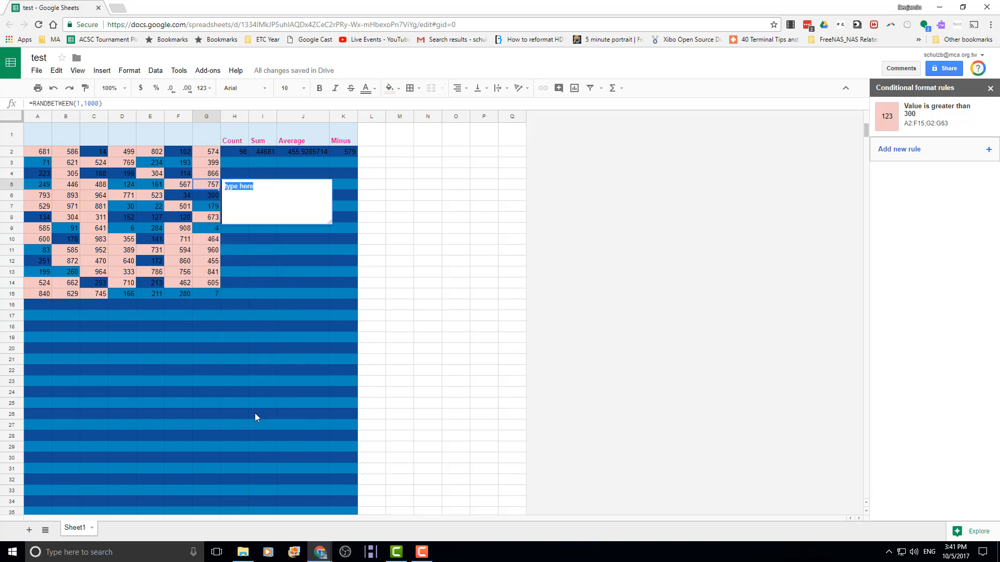
text(Watch out for this  guy)
key(Return)
click(236, 242)
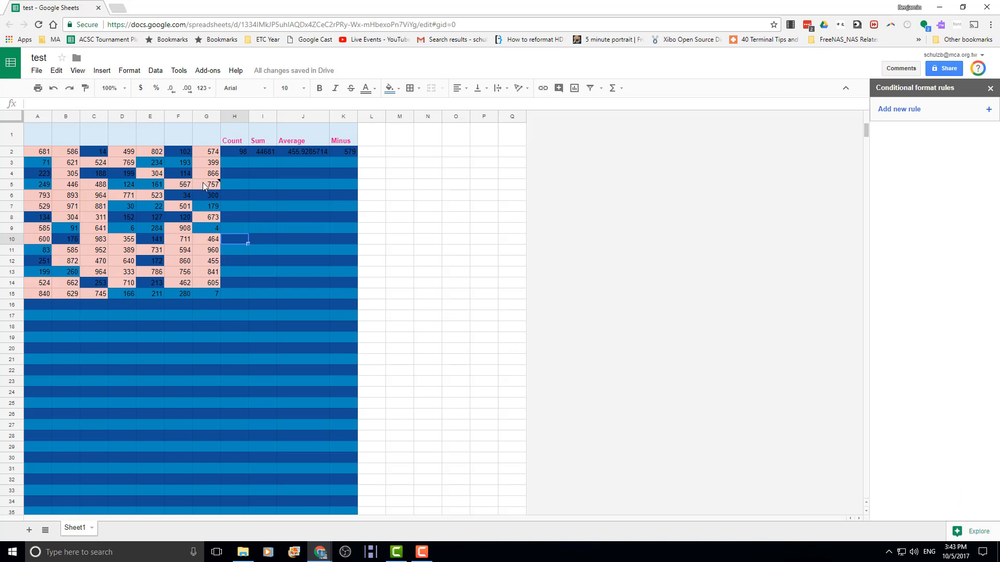
mouse_move(213, 187)
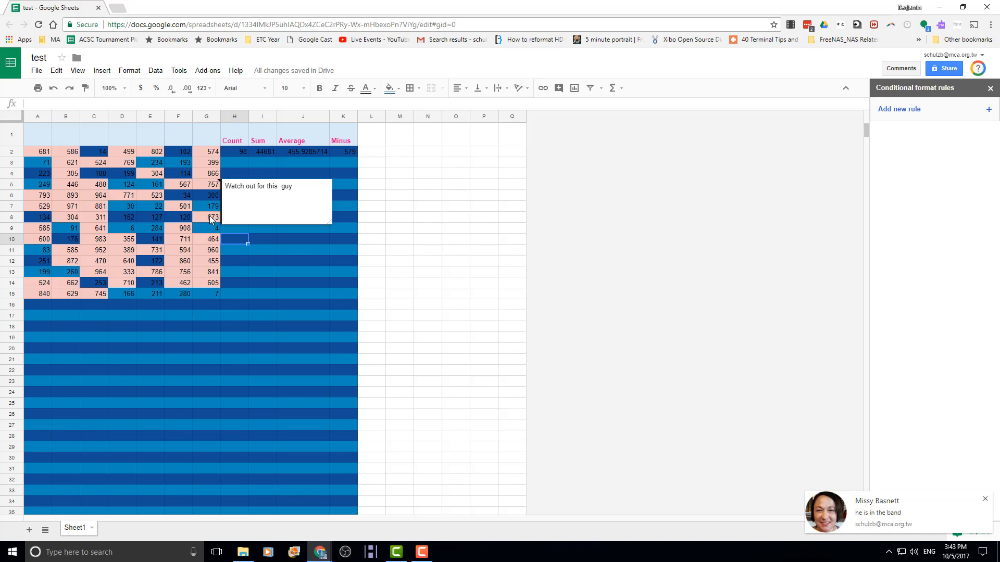
click(211, 199)
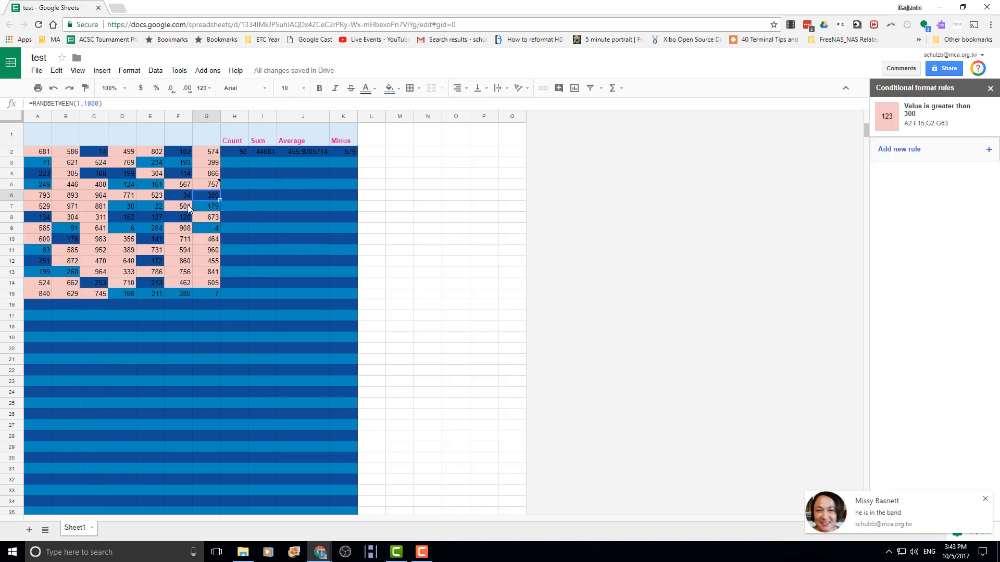
- Draft a G6 comment 'Tag this later' mentioning a colleague, discard it, then view Comments options
right_click(212, 197)
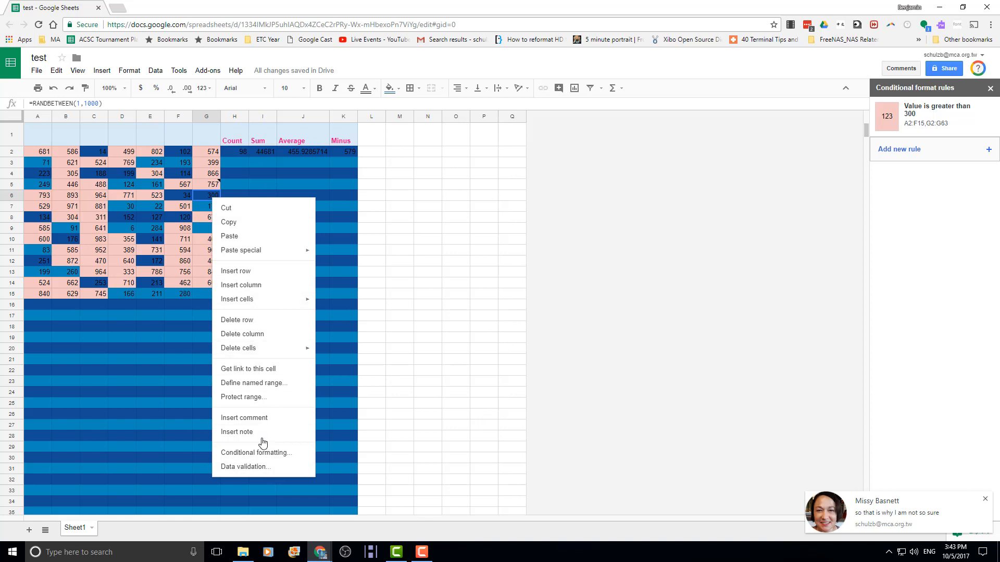
click(251, 418)
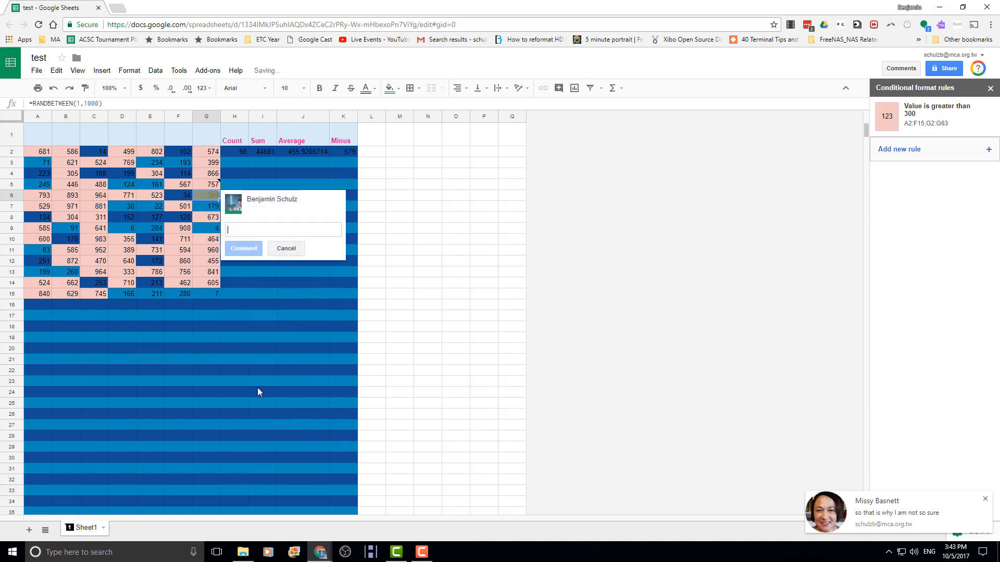
text(Tage)
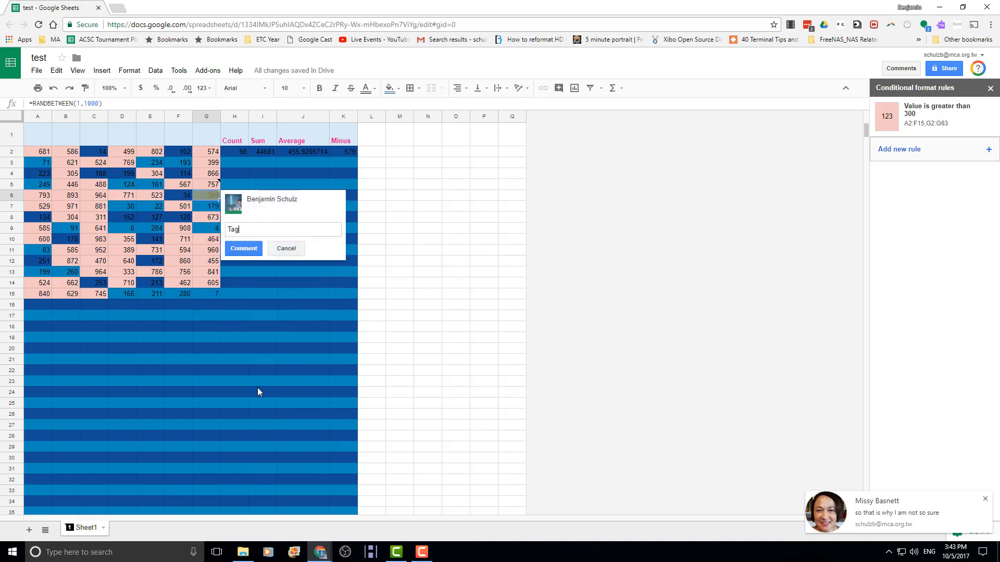
key(BackSpace)
key(BackSpace)
text(this later @)
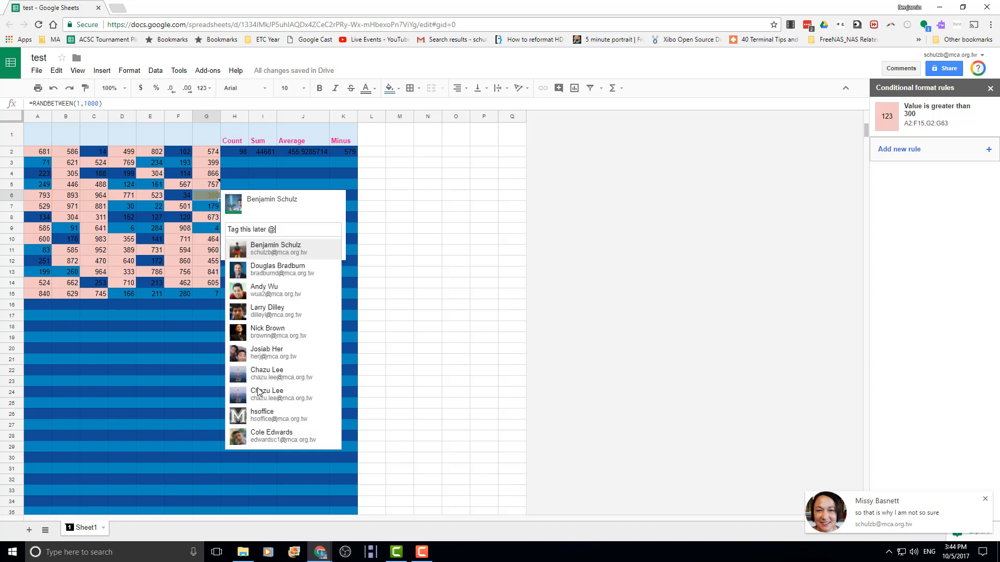
text(do)
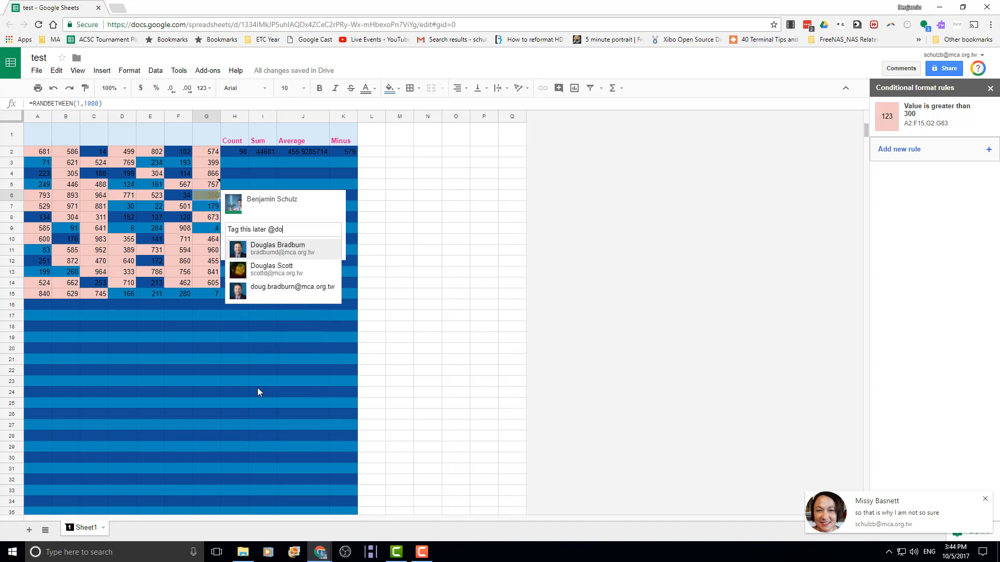
key(BackSpace)
key(BackSpace)
text(Mark)
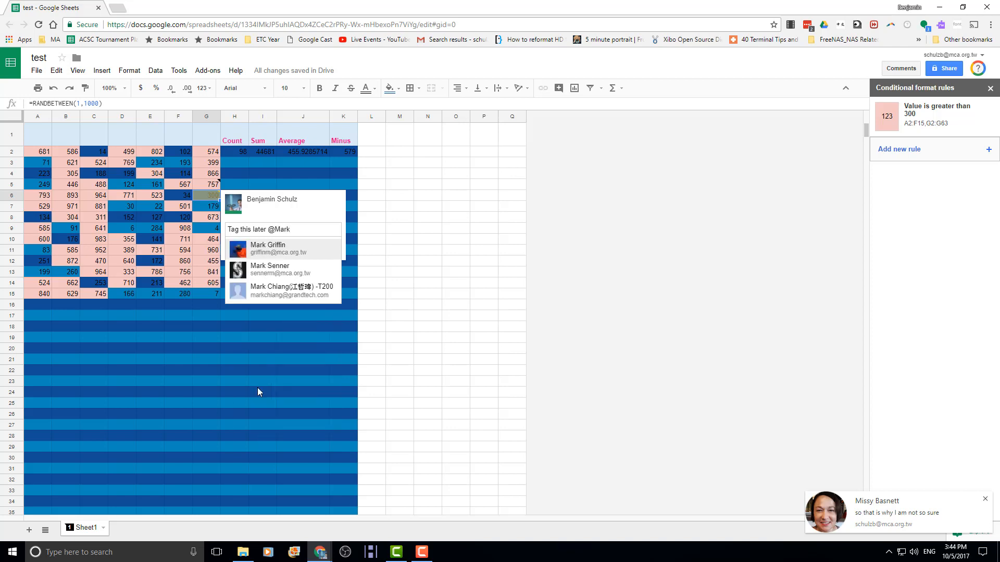
key(Return)
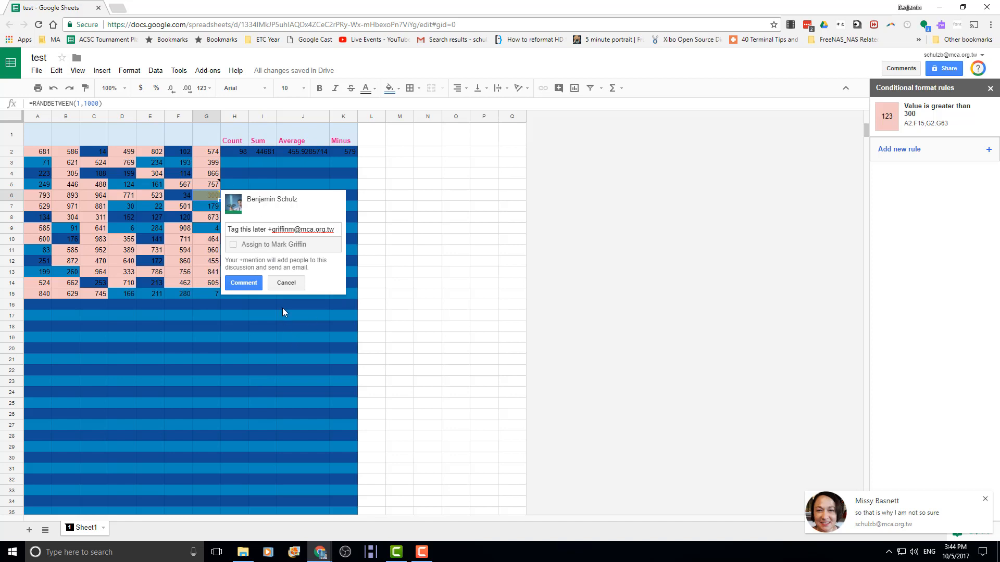
click(285, 283)
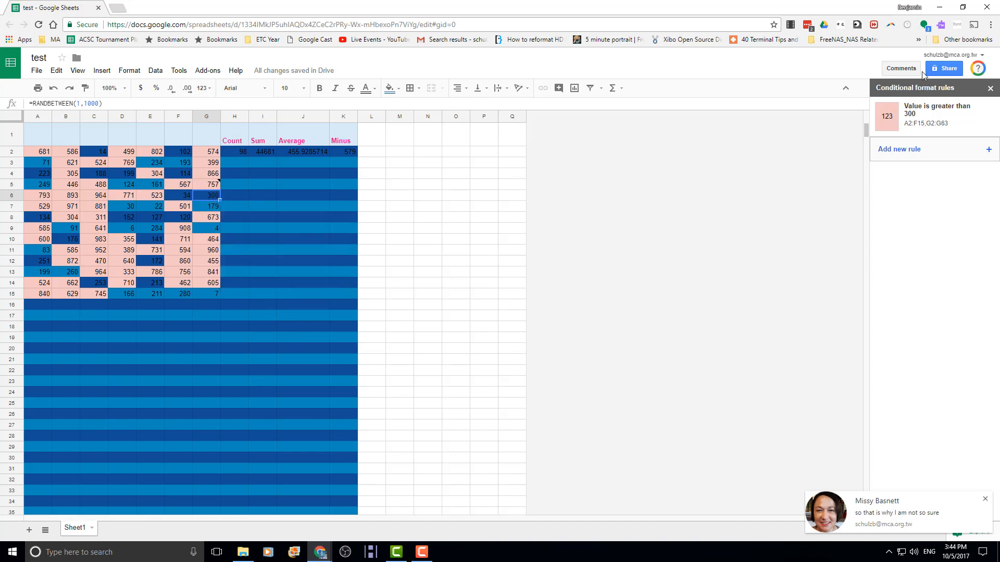
click(906, 72)
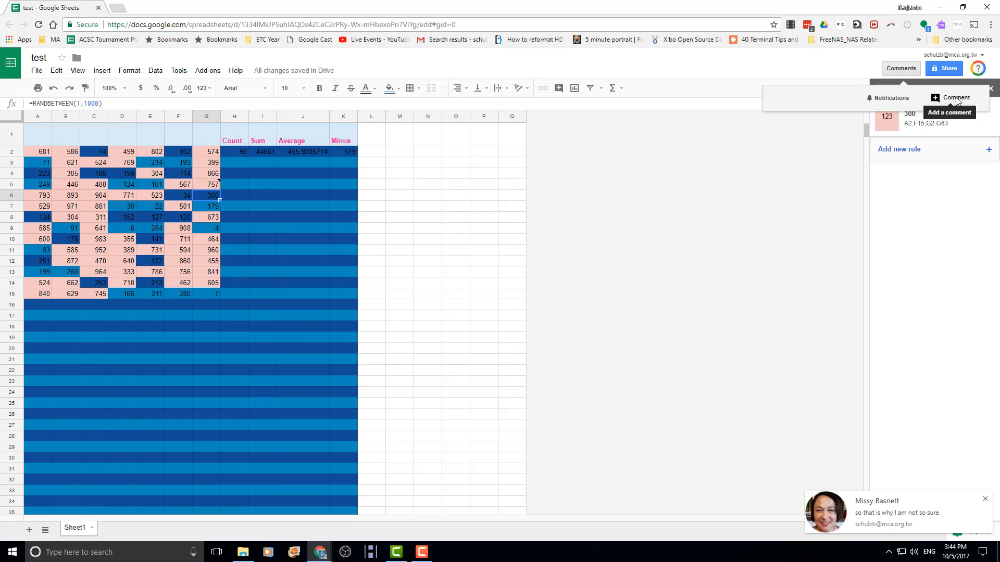
- Dismiss the Comments dropdown and select cell A20 below the number grid
click(235, 238)
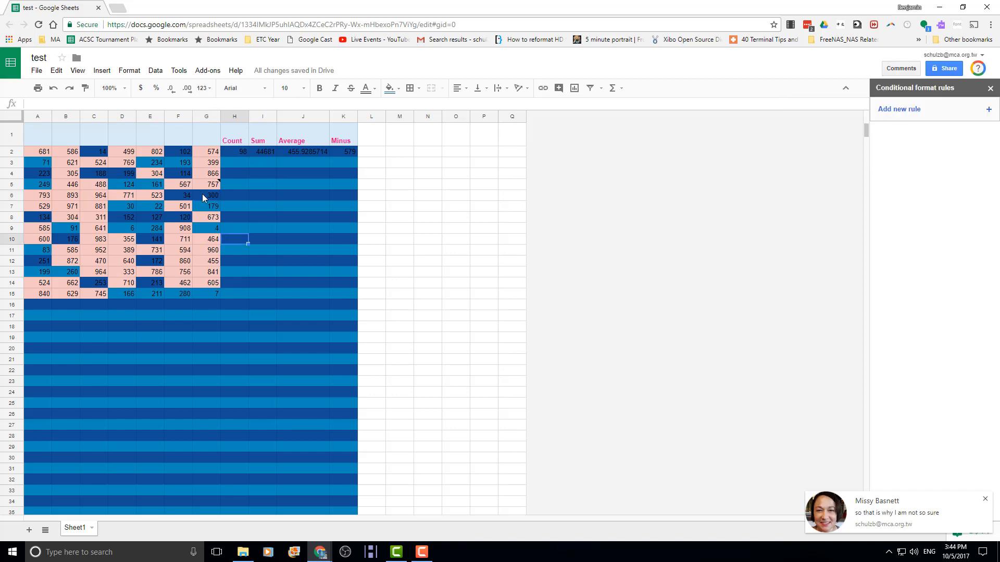
mouse_move(196, 193)
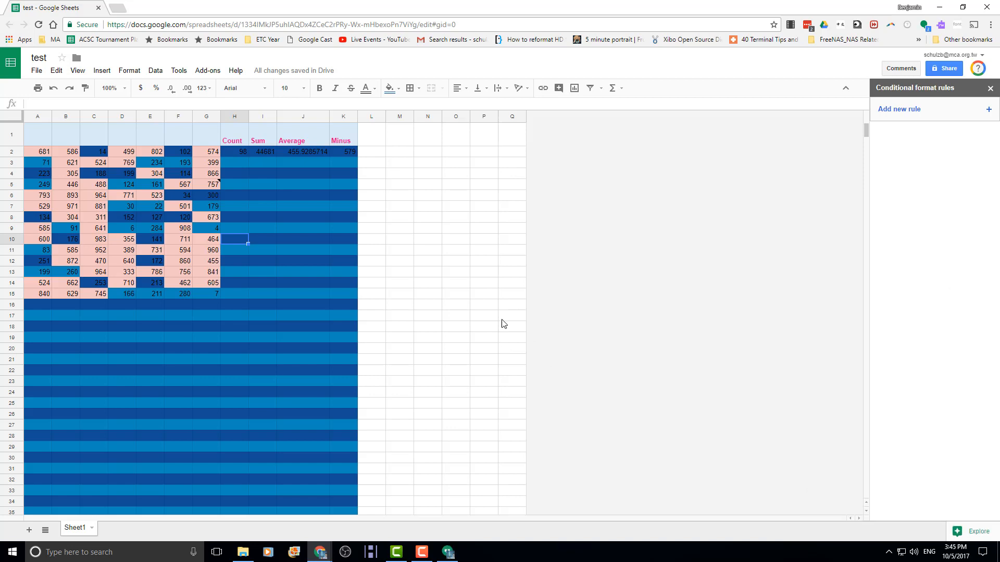
scroll(134, 331, down, 1)
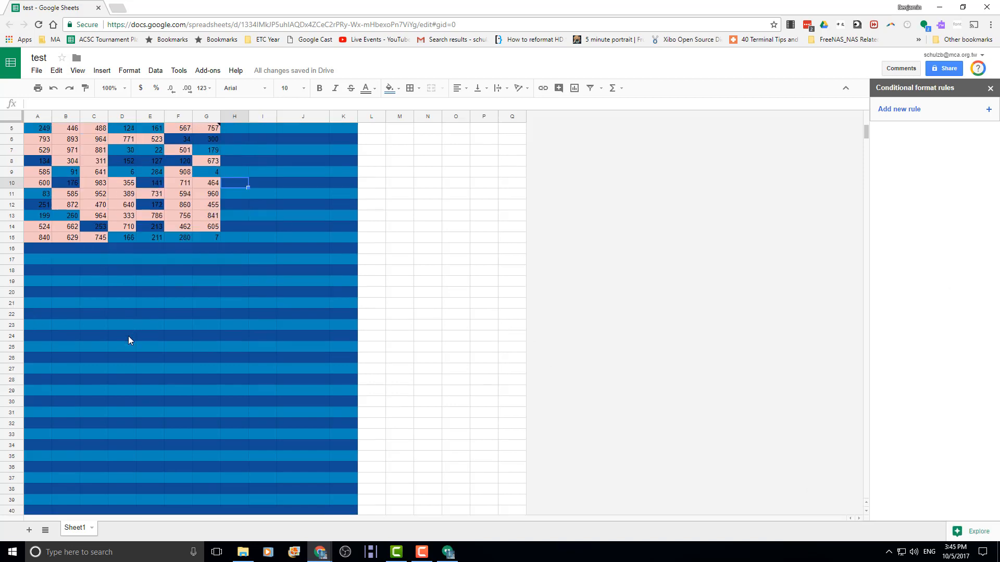
scroll(128, 336, down, 2)
scroll(59, 315, up, 2)
click(43, 270)
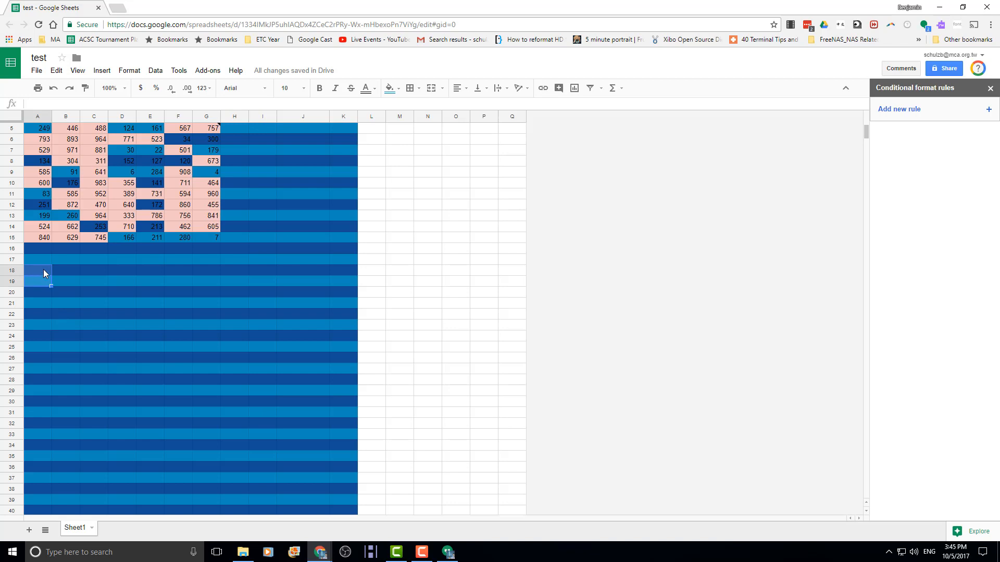
click(38, 301)
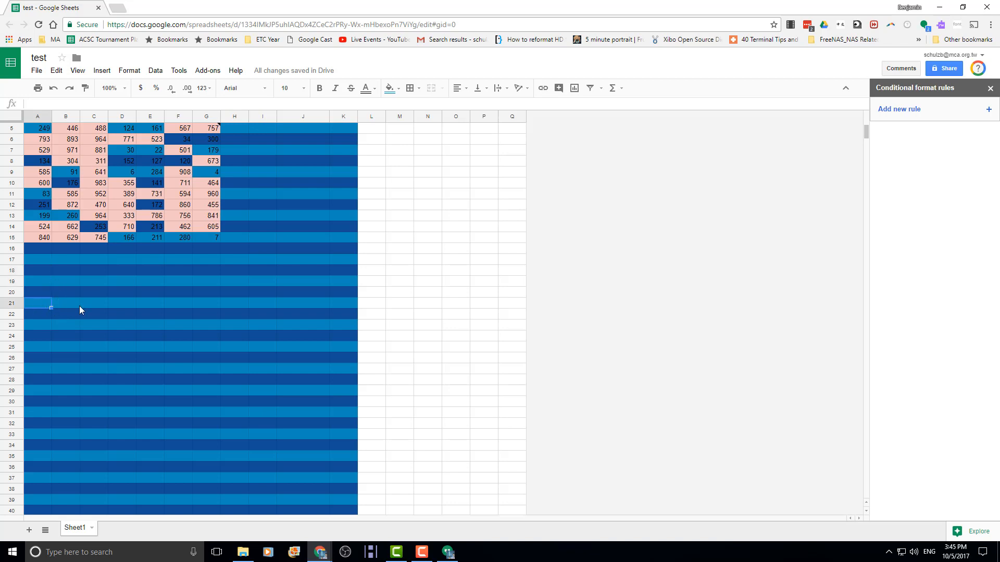
click(35, 294)
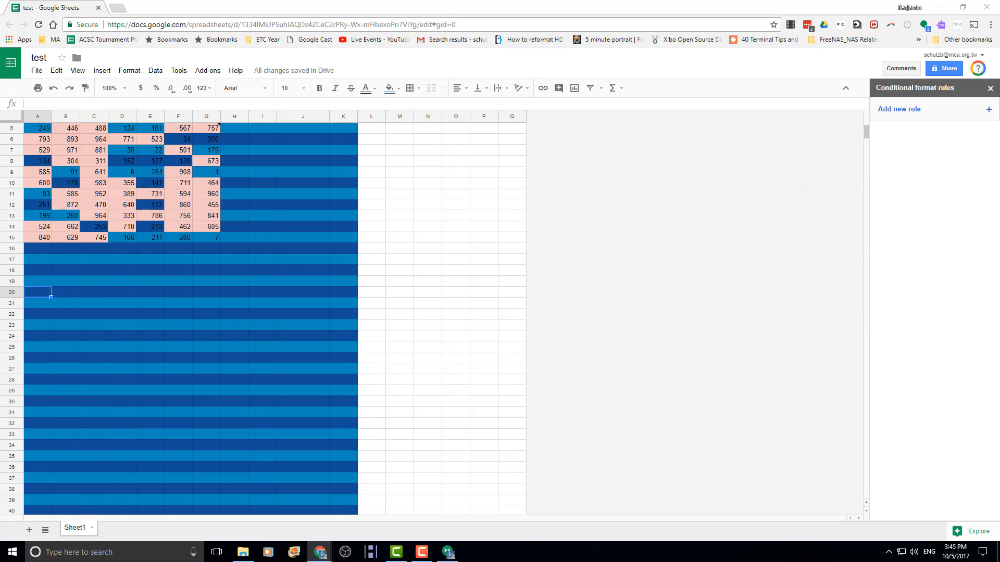
- Look over the Jan 2016 Equipment Check in responses tab, then return to the test sheet
scroll(504, 250, down, 1)
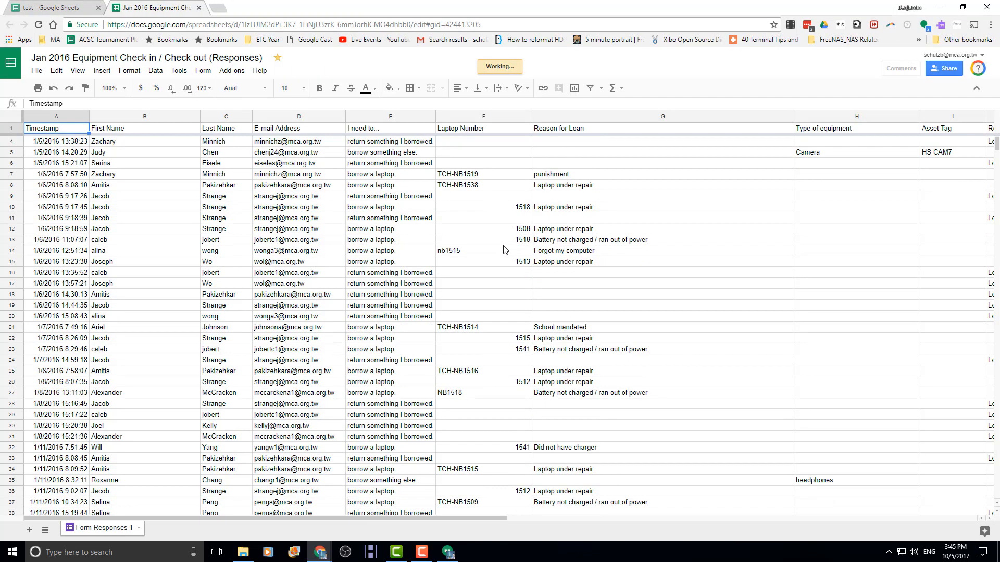
scroll(503, 250, down, 5)
scroll(504, 250, up, 7)
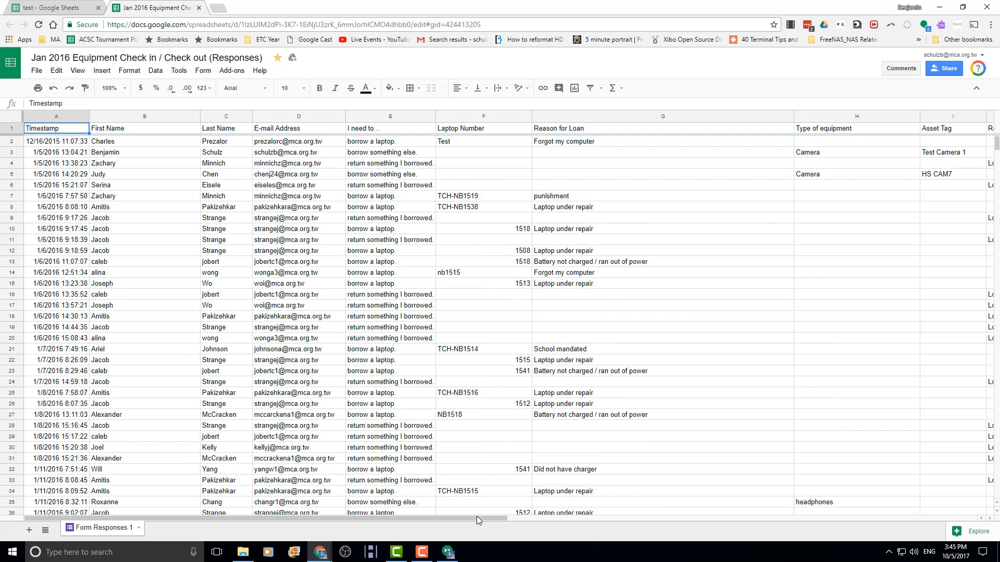
drag(477, 518, 268, 120)
click(70, 7)
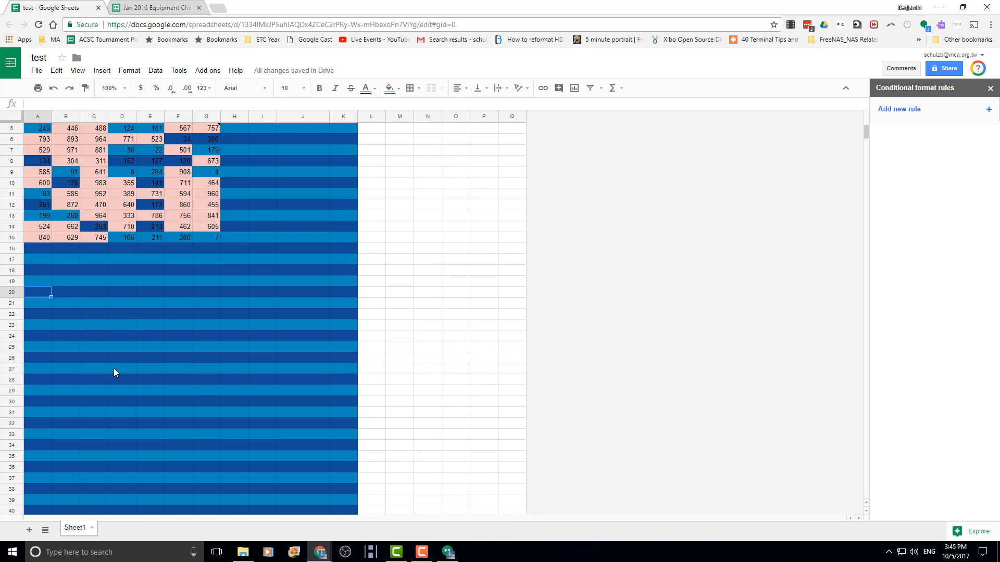
click(150, 4)
click(57, 7)
click(149, 8)
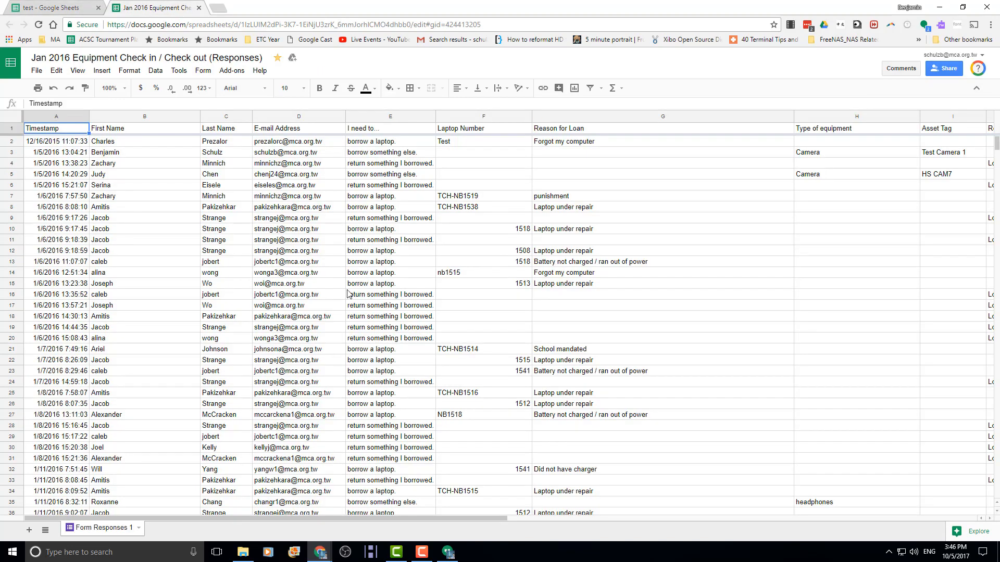
click(59, 7)
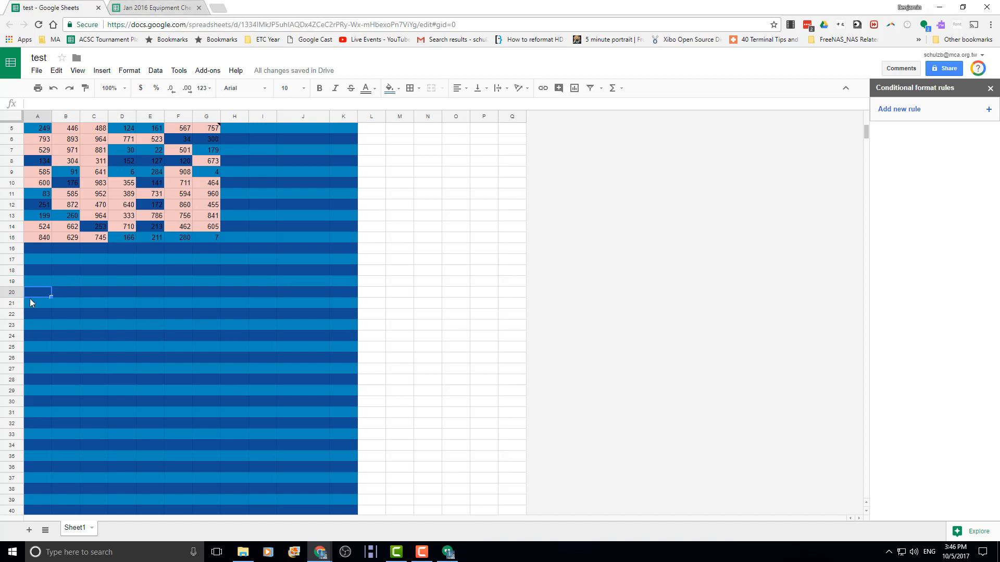
- Start an IMPORTRANGE formula in A20 and copy the responses spreadsheet's web address
text(=)
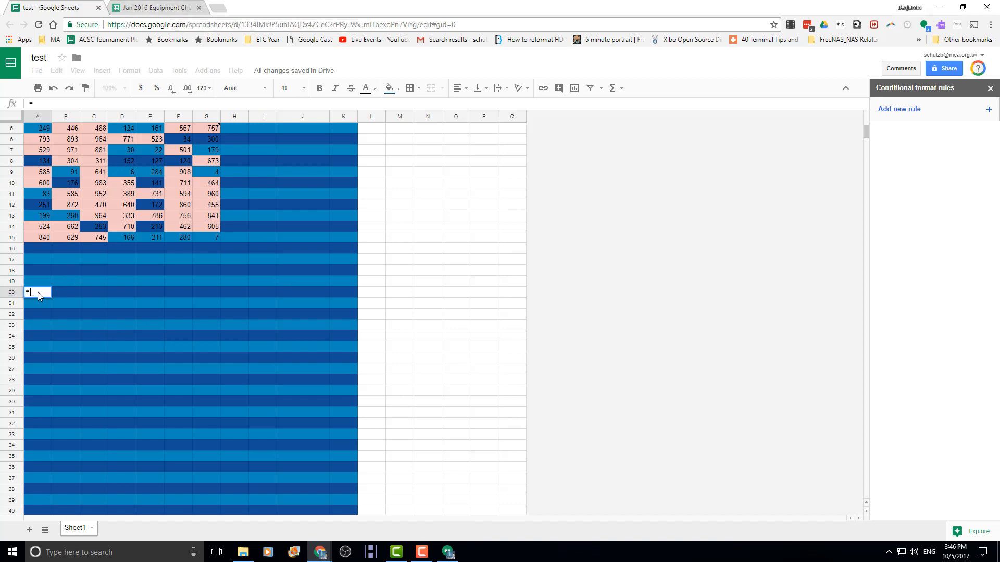
text(imp)
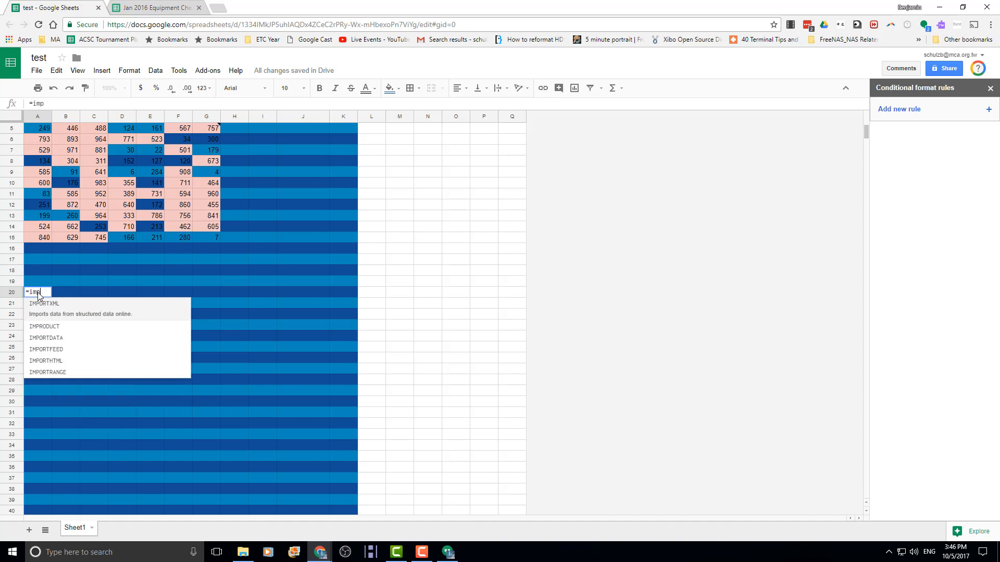
text(ort)
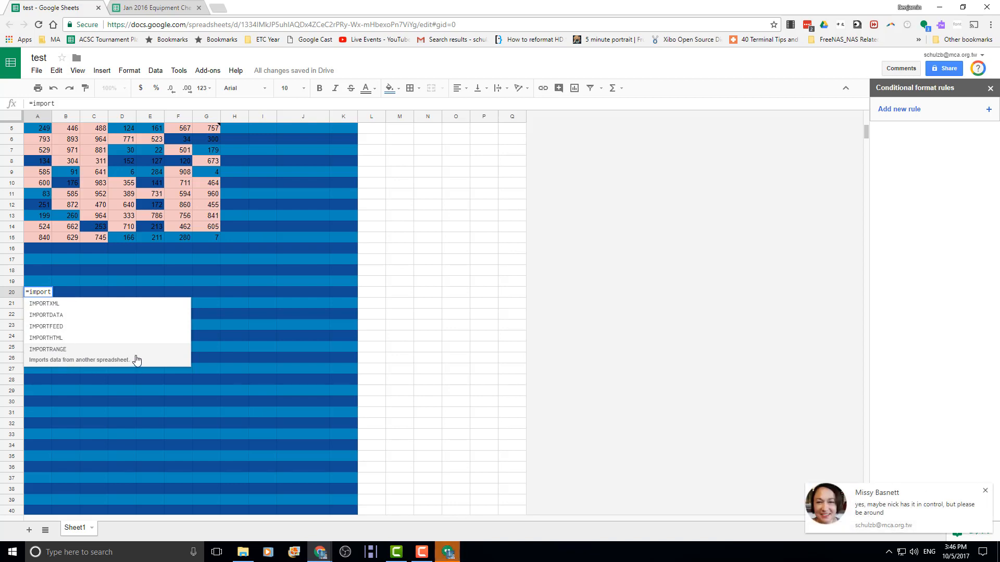
click(137, 358)
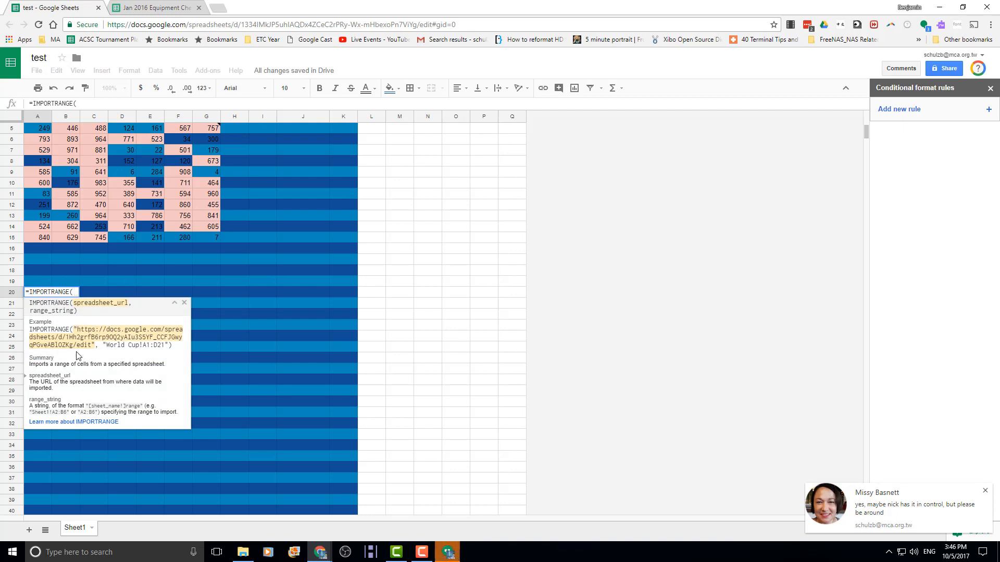
click(147, 7)
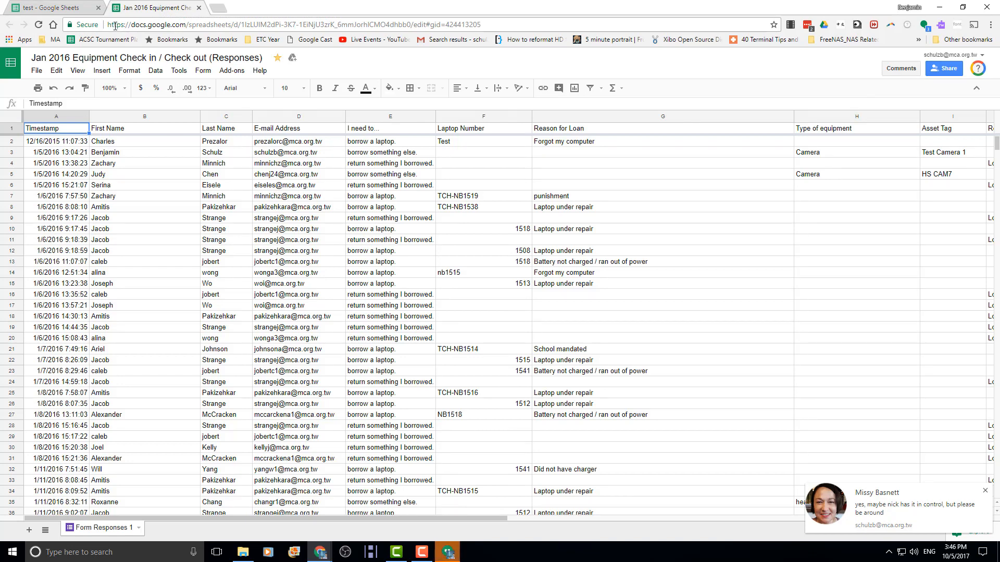
drag(107, 24, 427, 35)
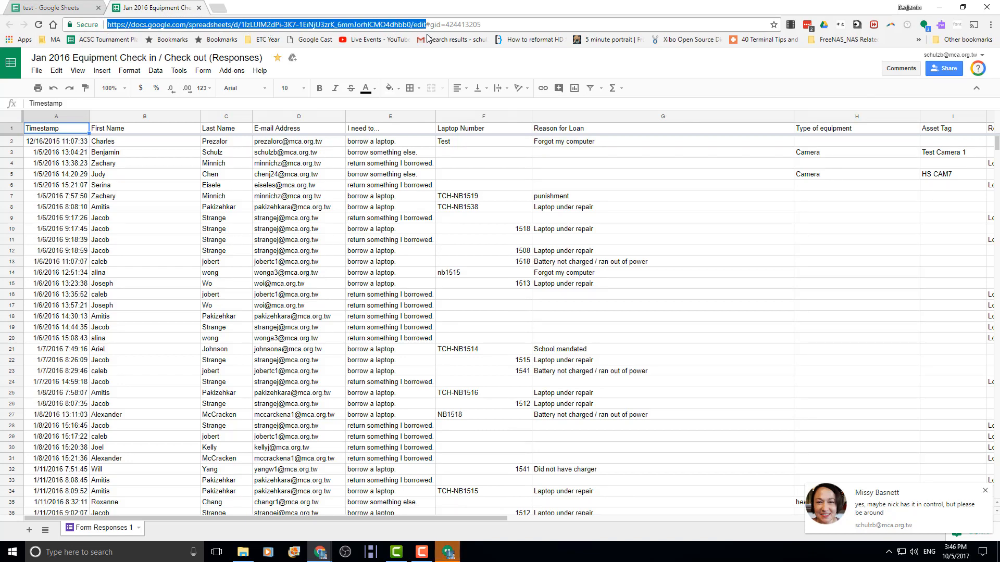
click(65, 6)
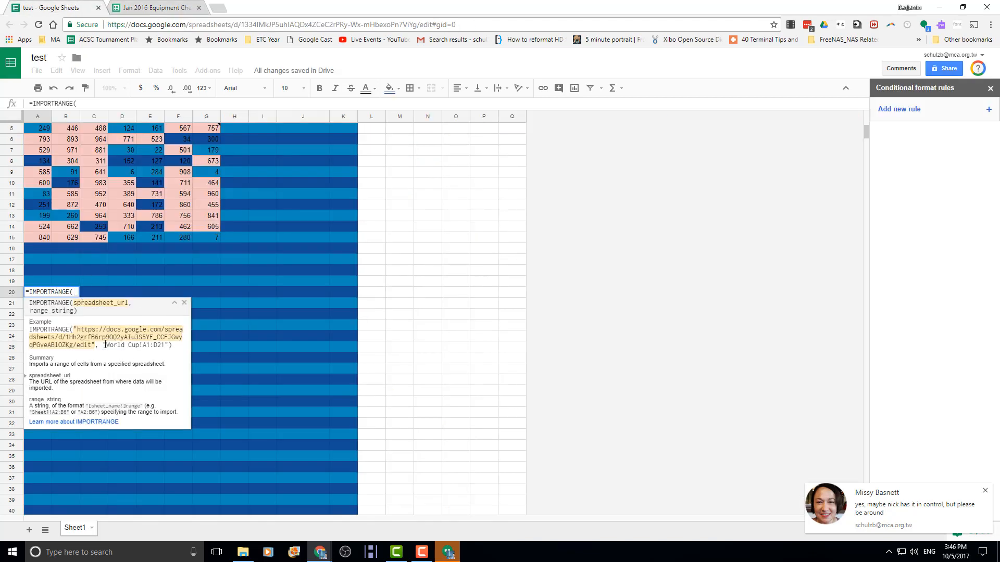
- Paste the responses URL in quotes as the first argument, followed by a comma
text(")
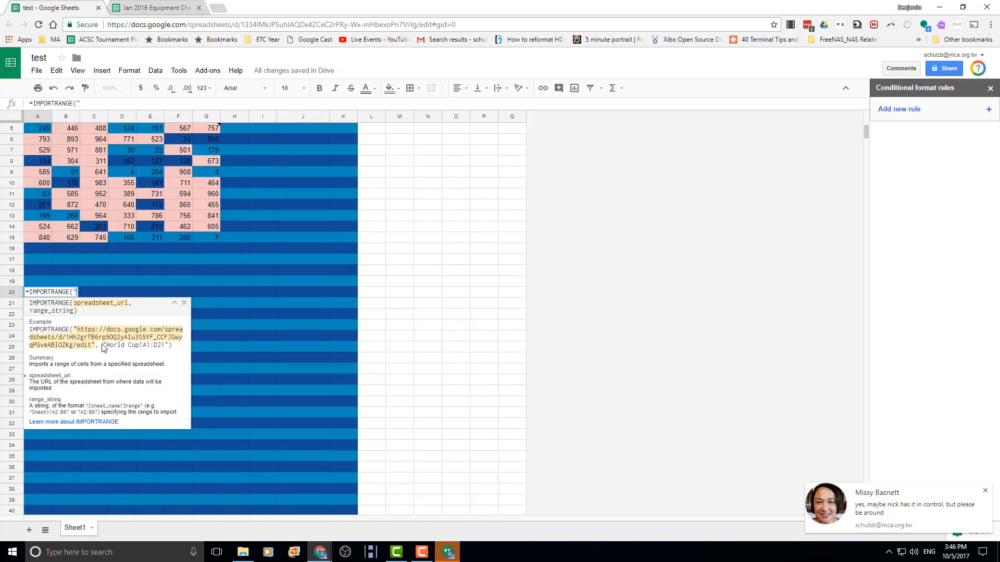
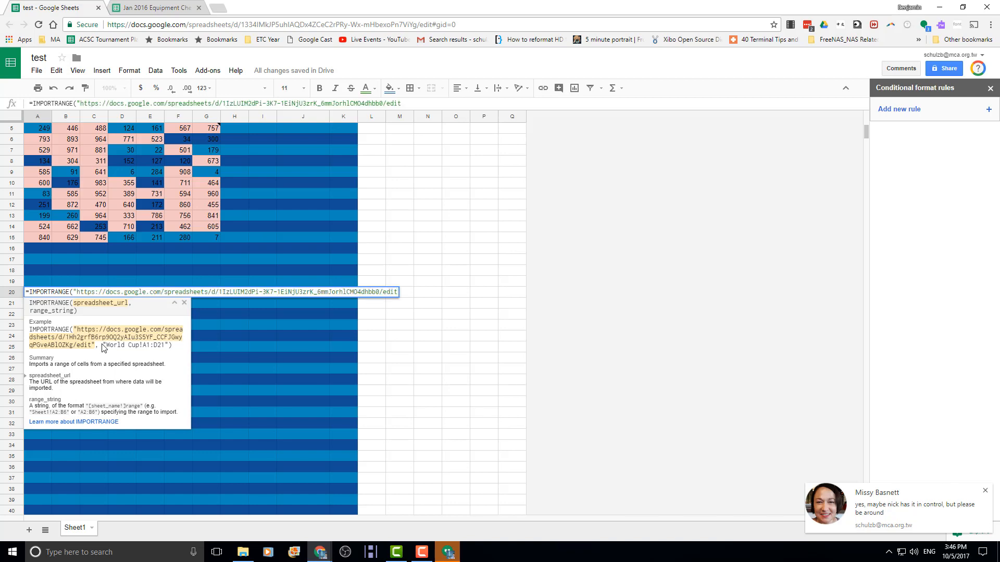
text(",)
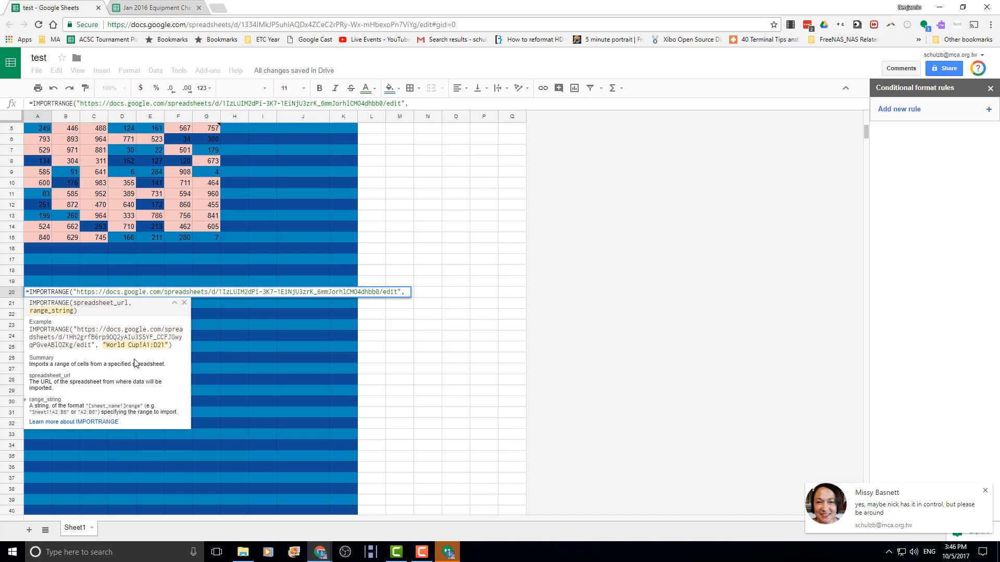
click(144, 9)
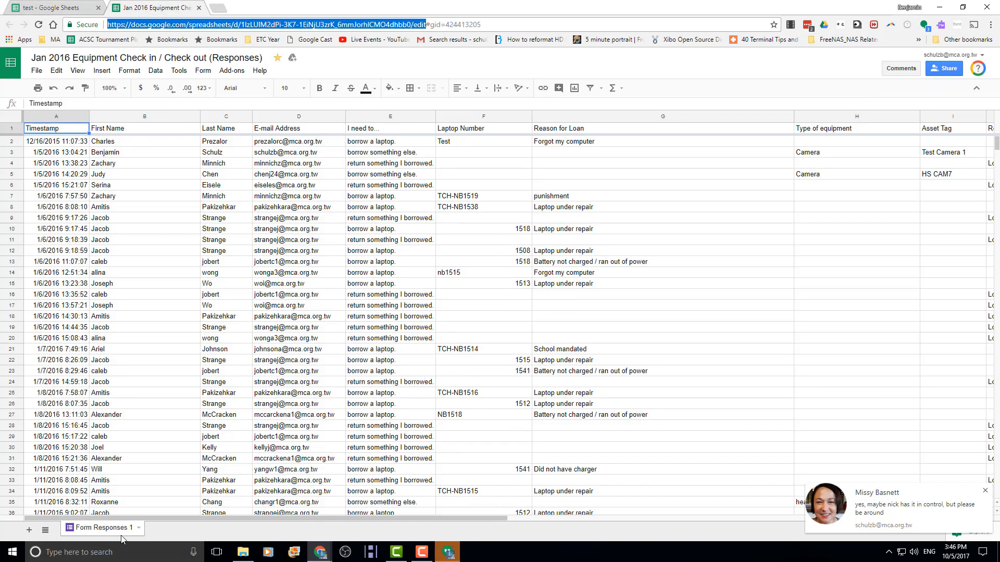
click(51, 13)
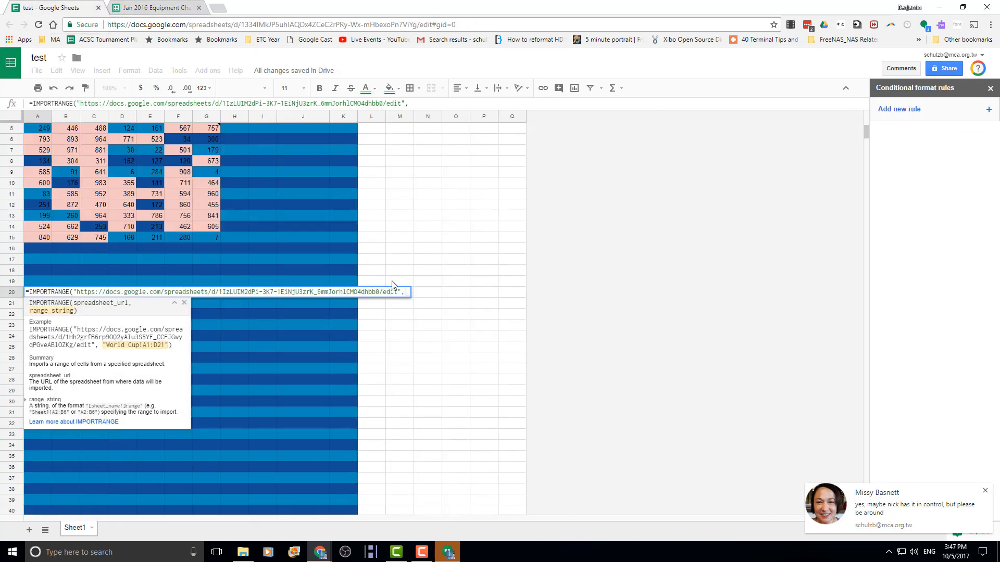
- Finish the formula with range "Form Responses 1!A1:K100", checking the sheet name, and commit it
text(F)
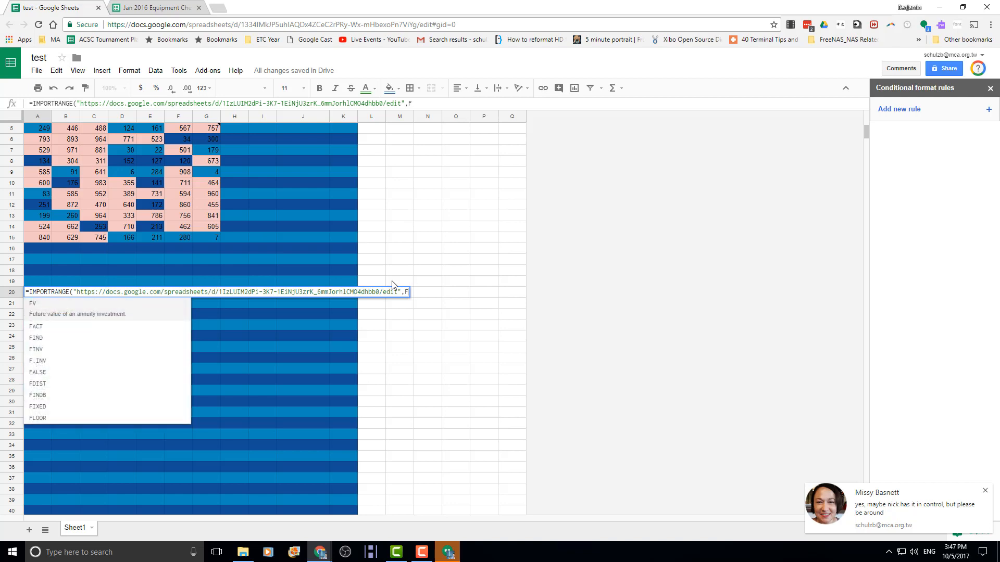
text(orm Resp)
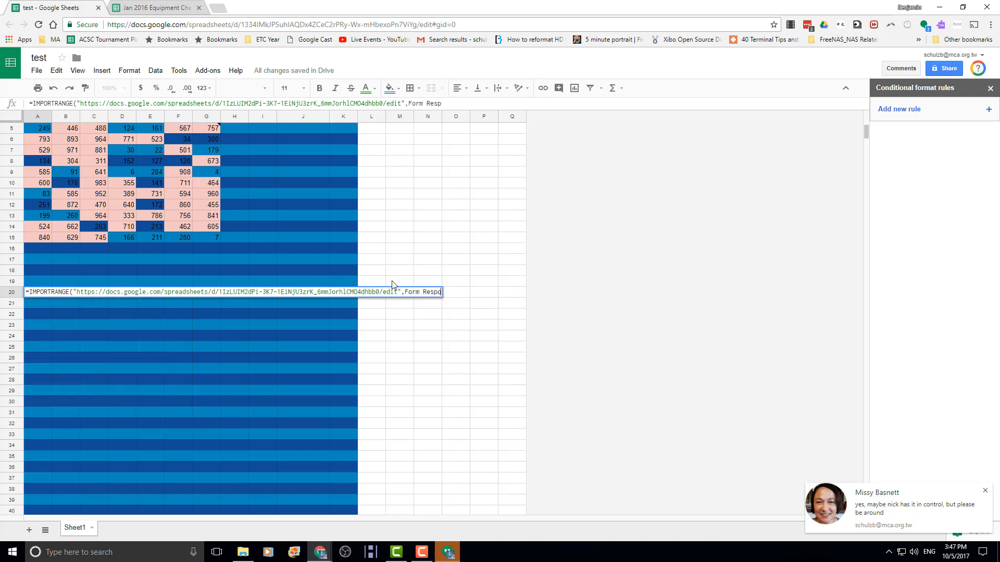
text(onses 1)
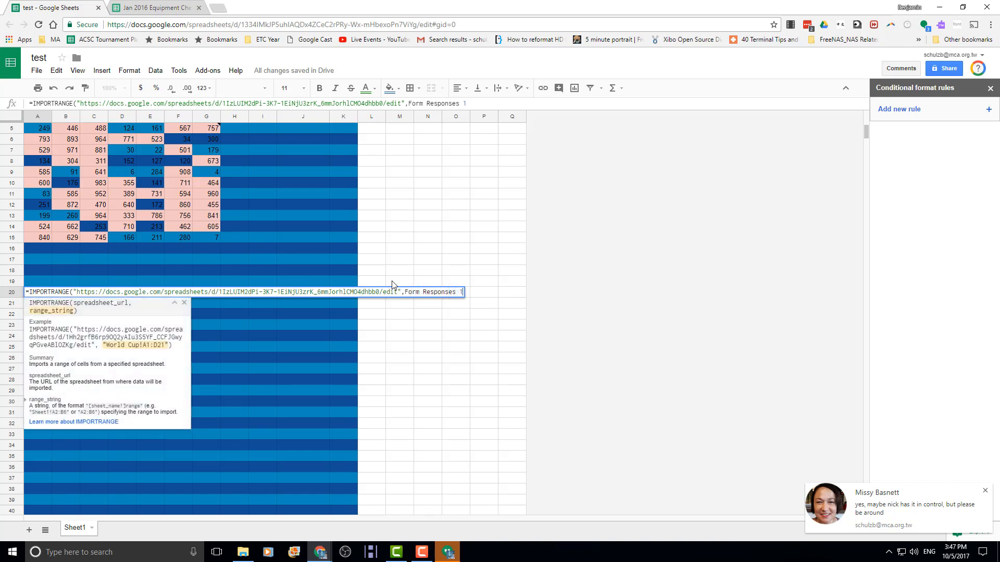
click(152, 8)
click(37, 7)
text(!A1:)
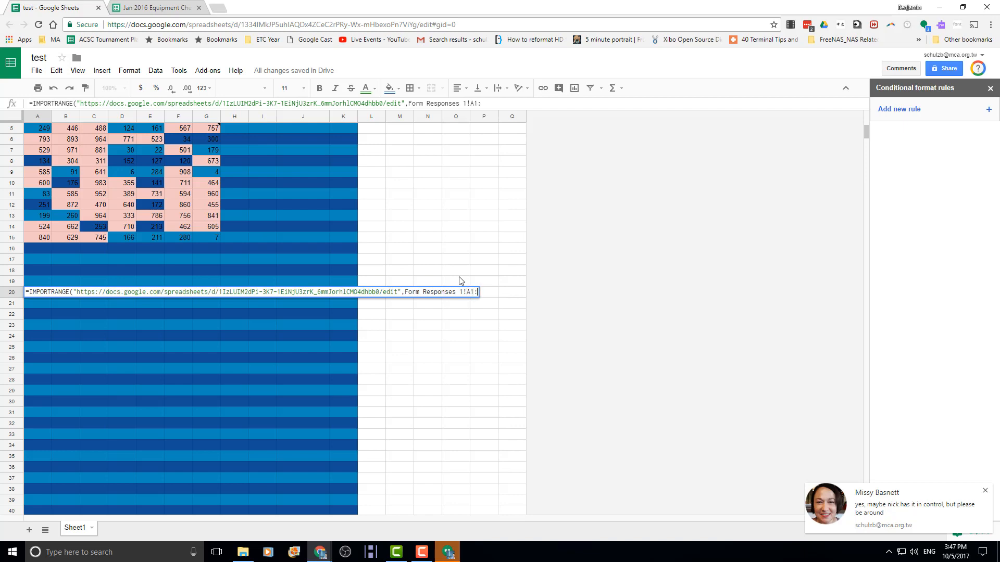
click(125, 7)
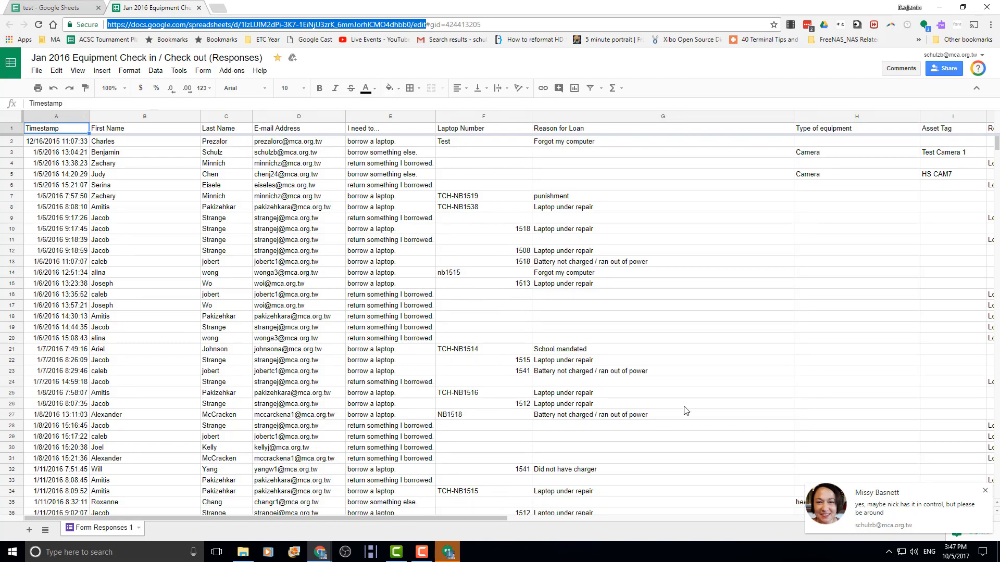
drag(465, 519, 737, 510)
scroll(426, 357, down, 14)
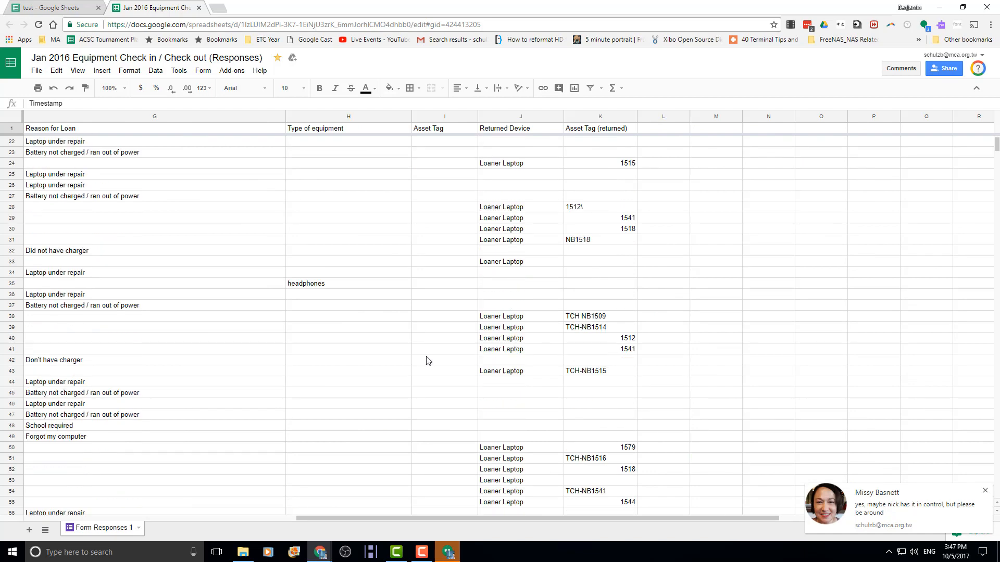
click(46, 8)
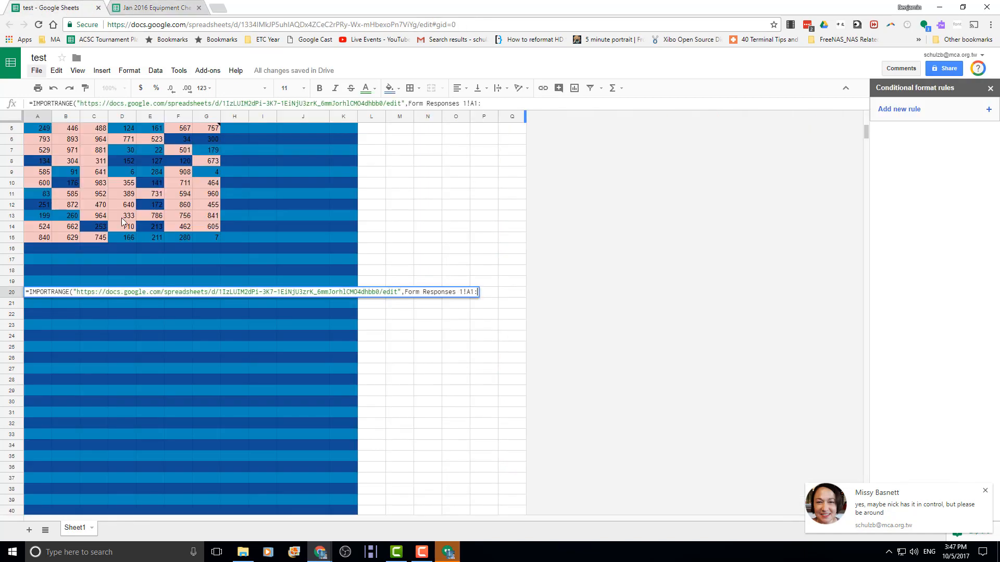
text(K100)
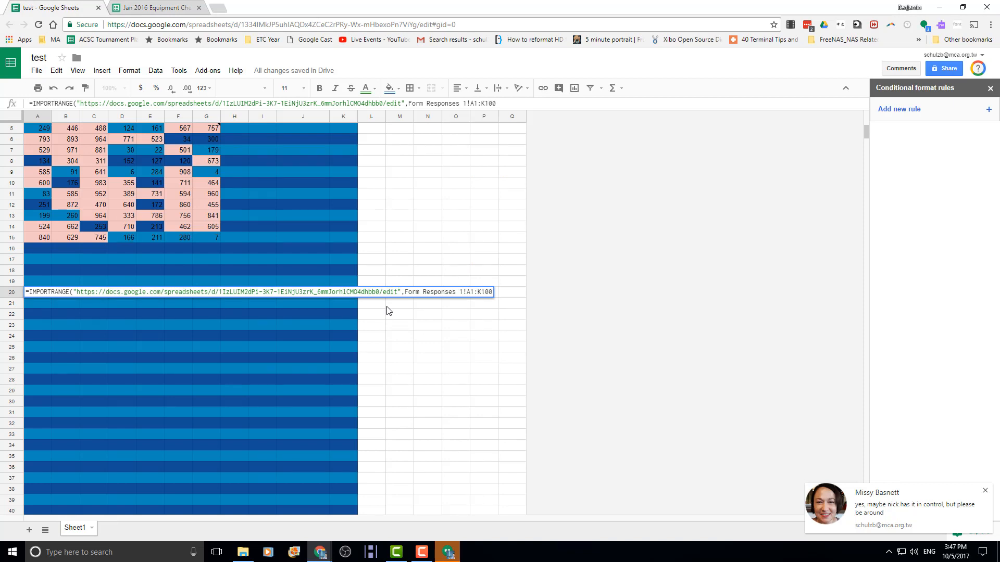
text(")
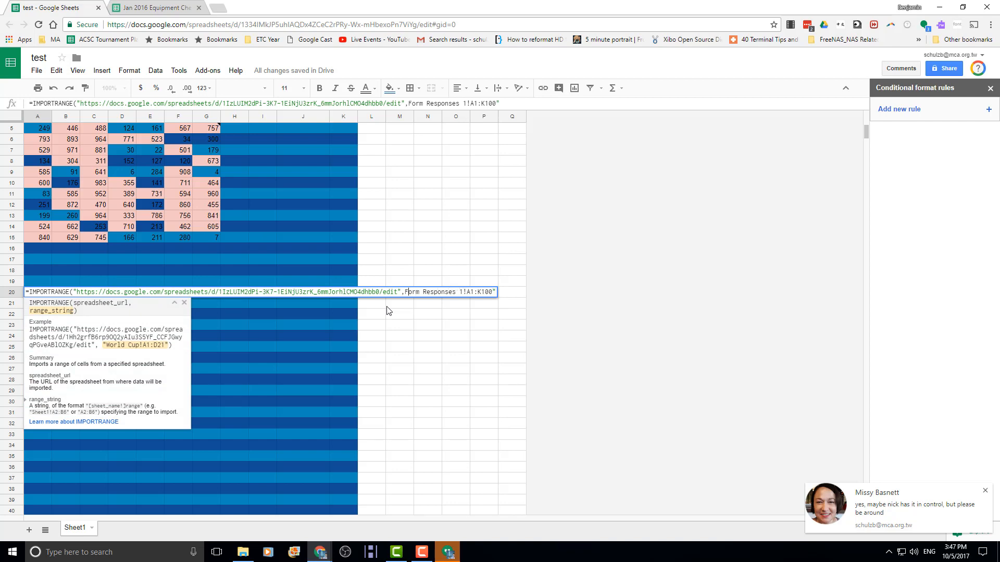
text(")
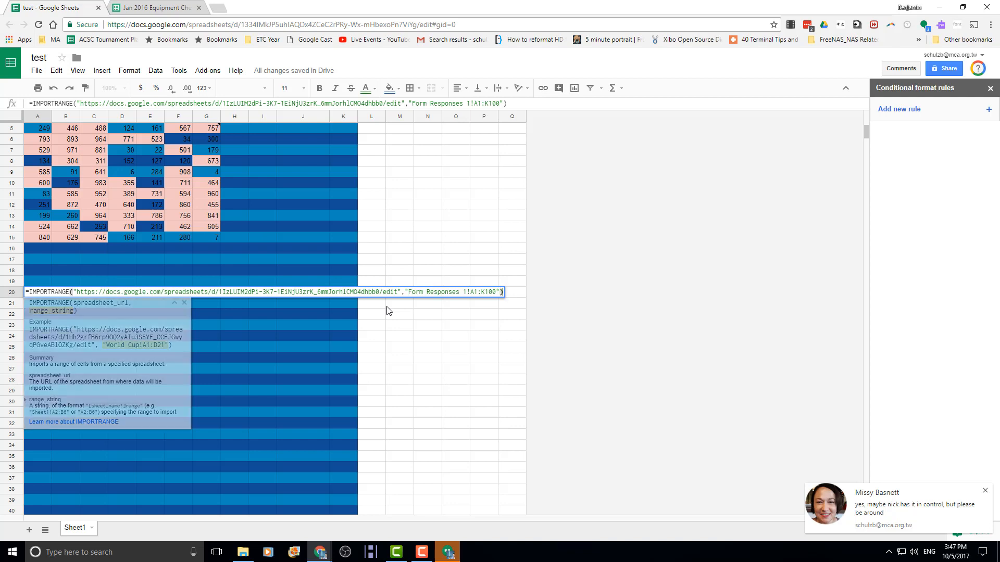
text())
key(Return)
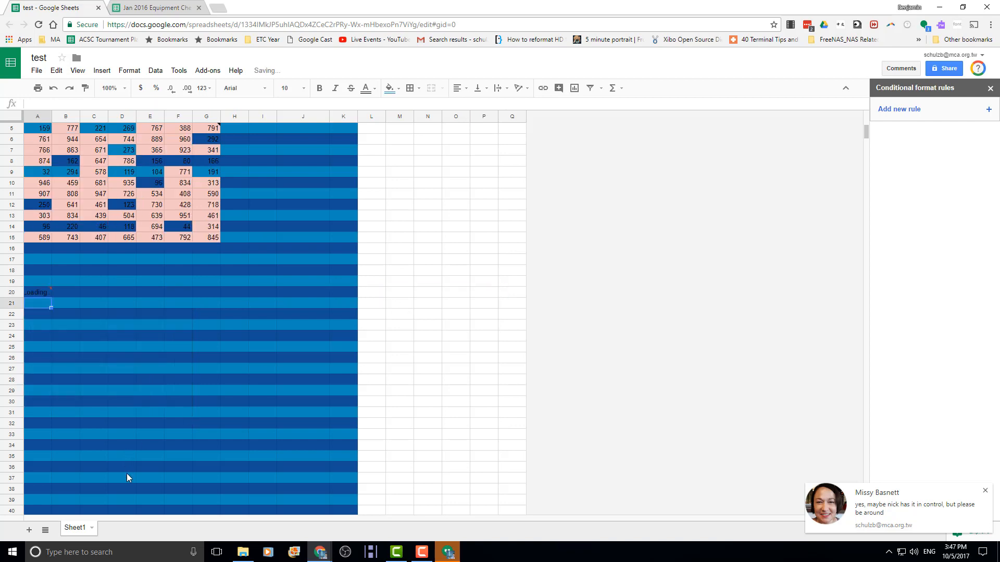
- Allow access on A20's #REF! error so the form responses load into the test sheet
click(36, 292)
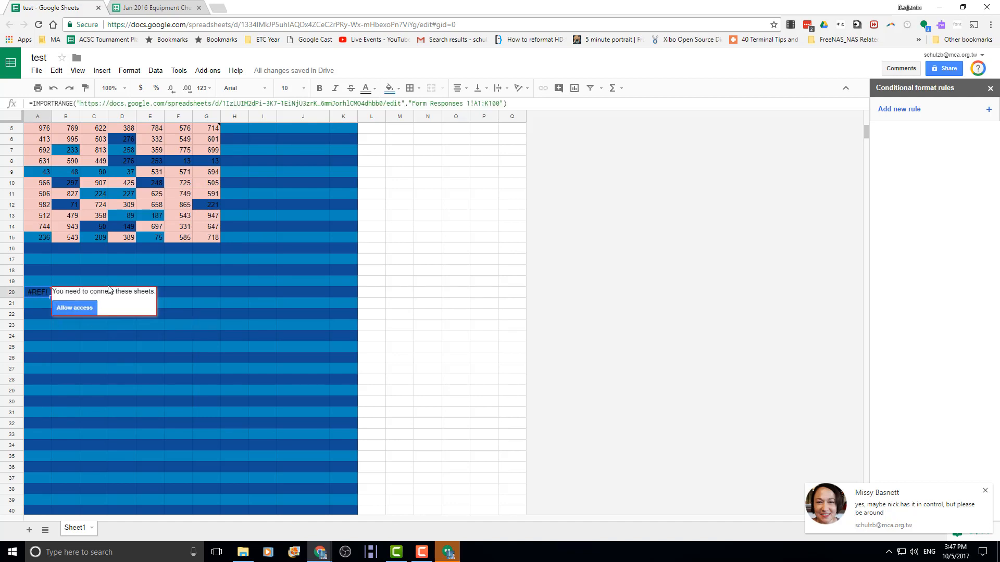
click(73, 308)
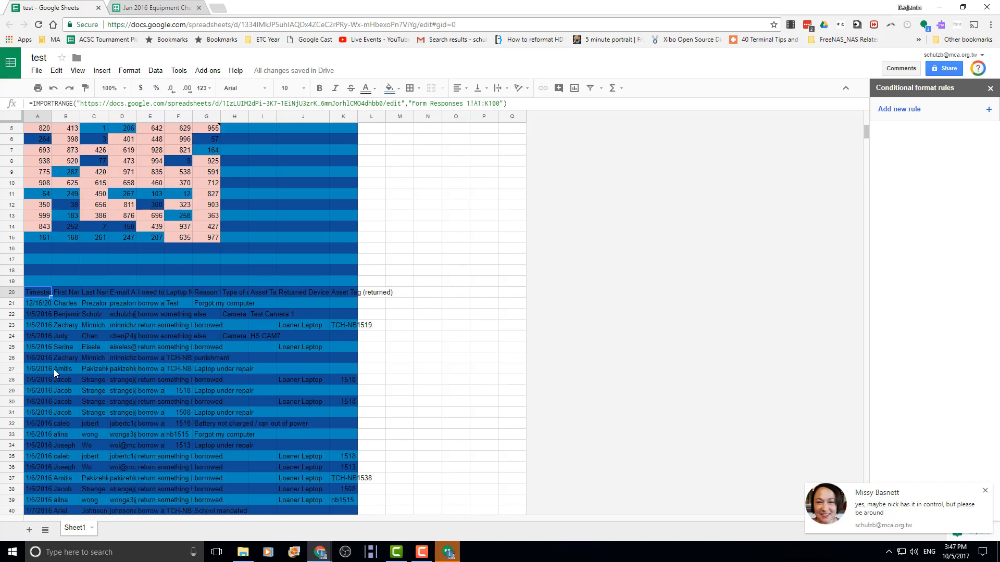
scroll(255, 449, down, 3)
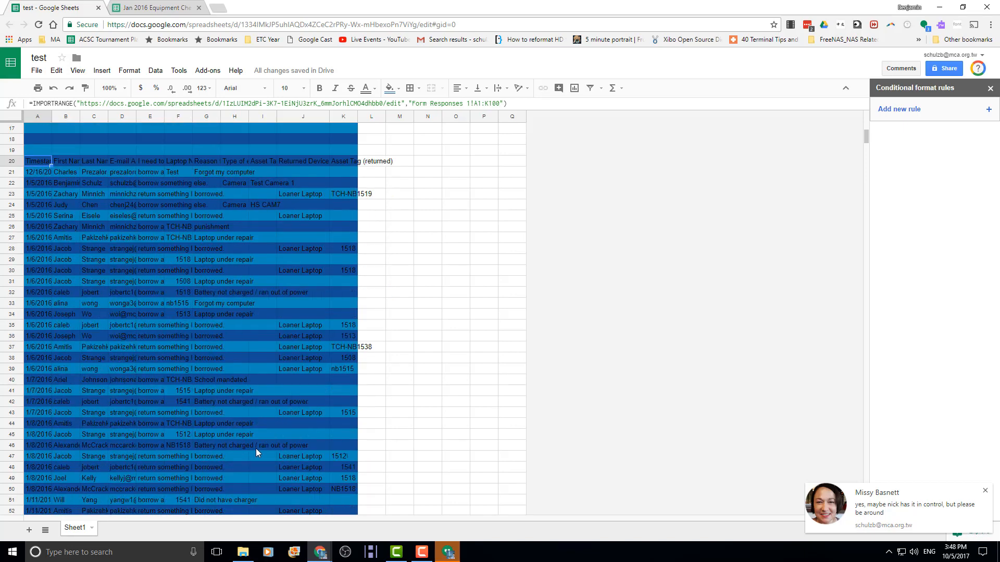
scroll(250, 446, up, 3)
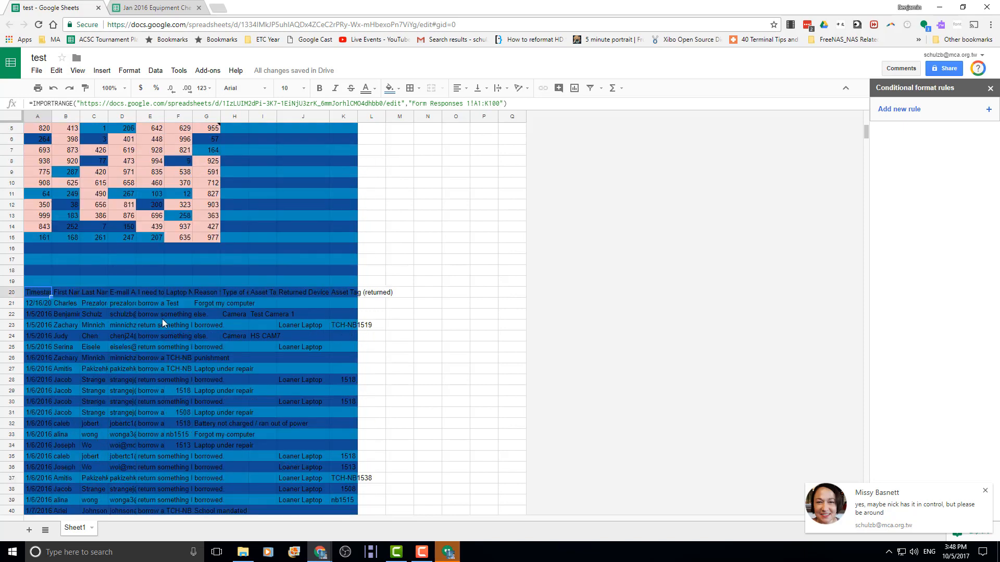
- Compare the imported rows in the test sheet against the source responses spreadsheet
click(172, 7)
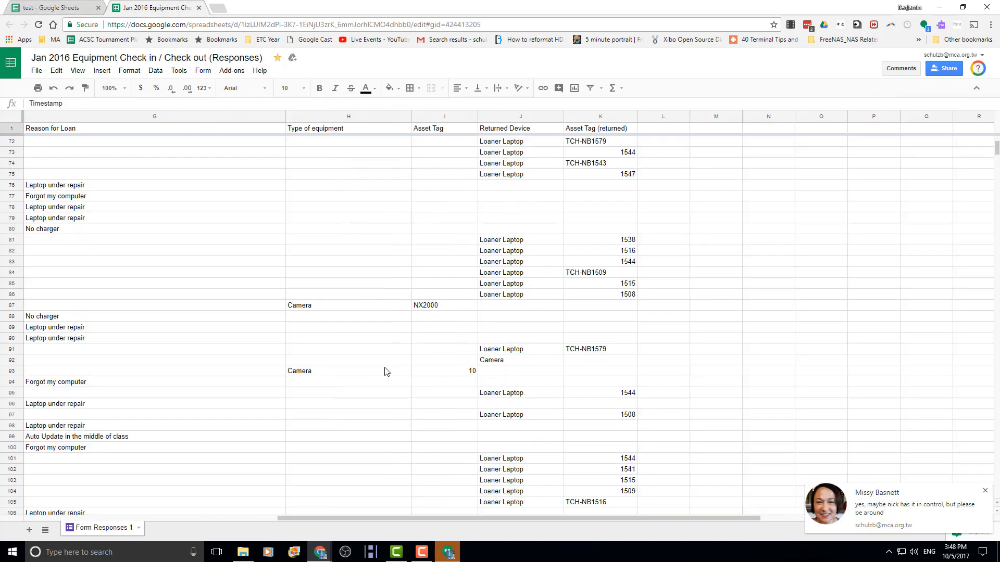
click(44, 8)
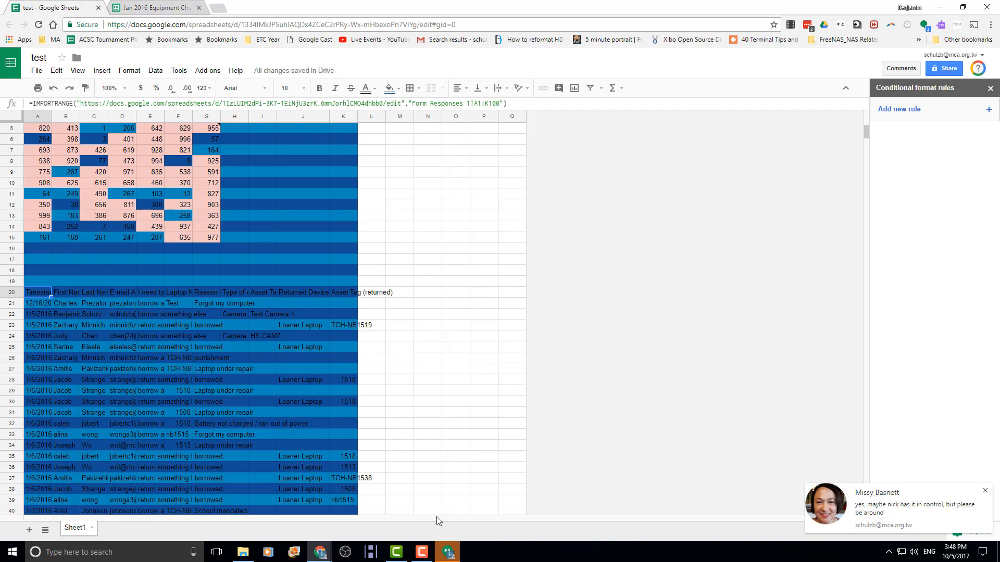
scroll(116, 417, down, 6)
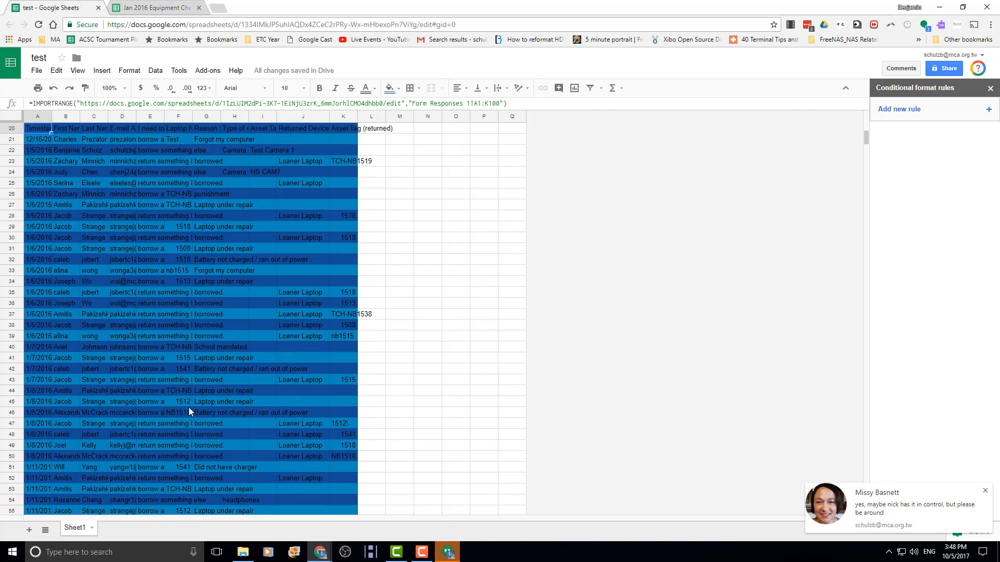
scroll(194, 402, up, 3)
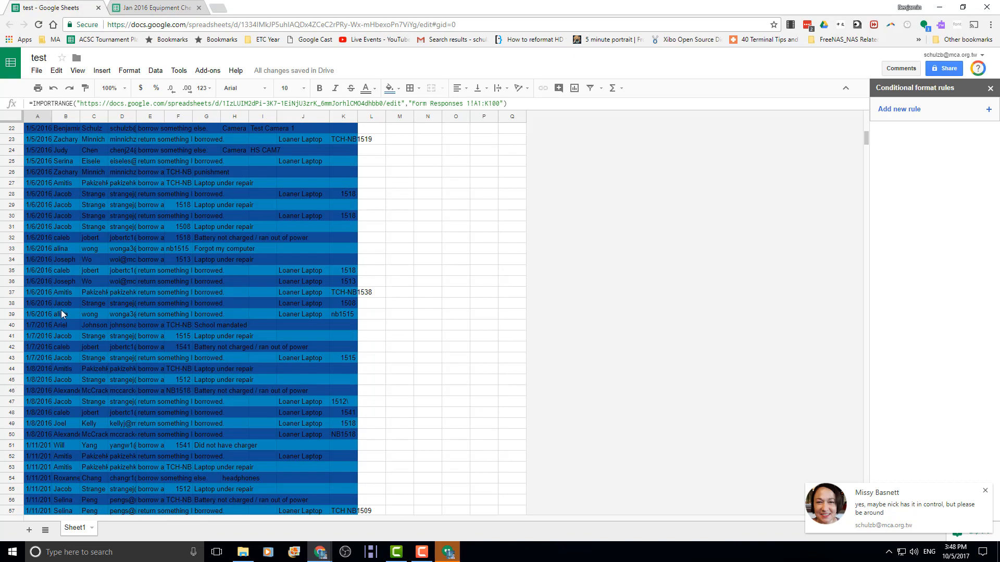
click(147, 8)
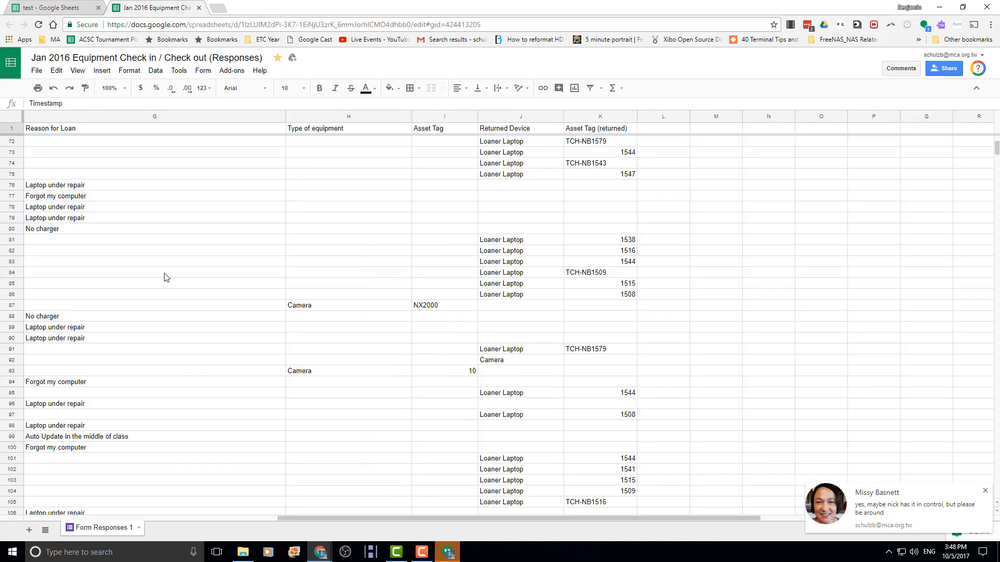
click(40, 8)
scroll(232, 369, up, 4)
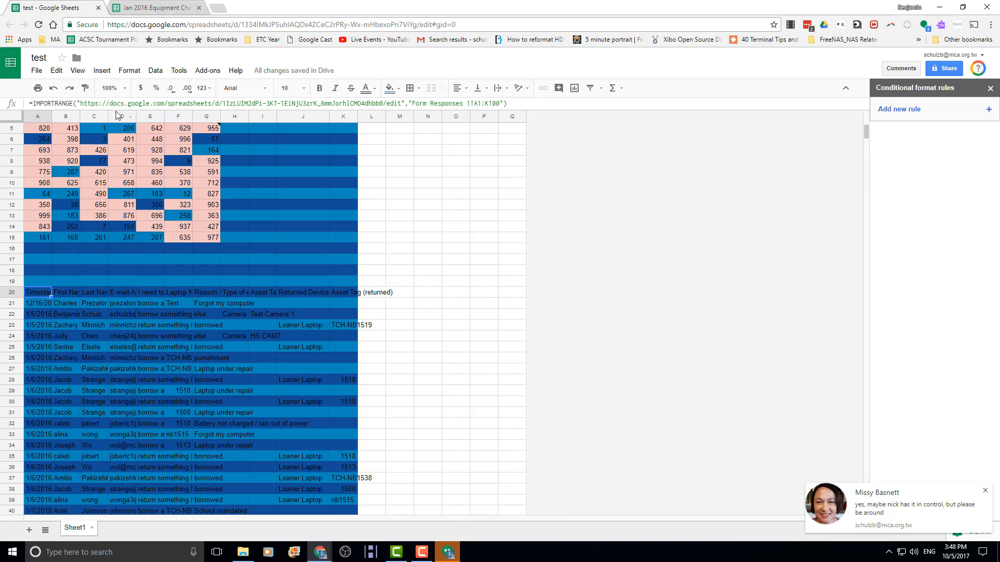
click(137, 7)
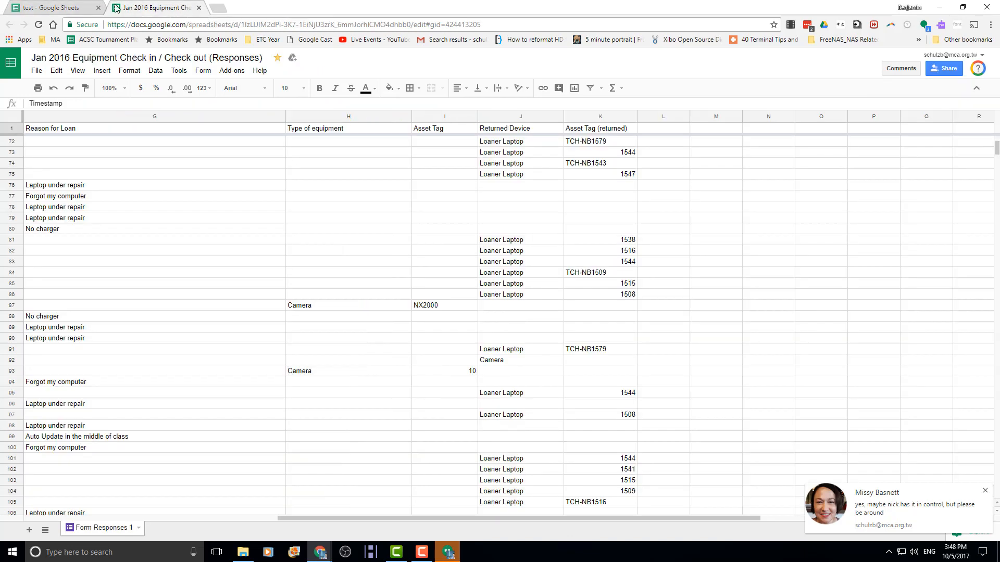
click(66, 10)
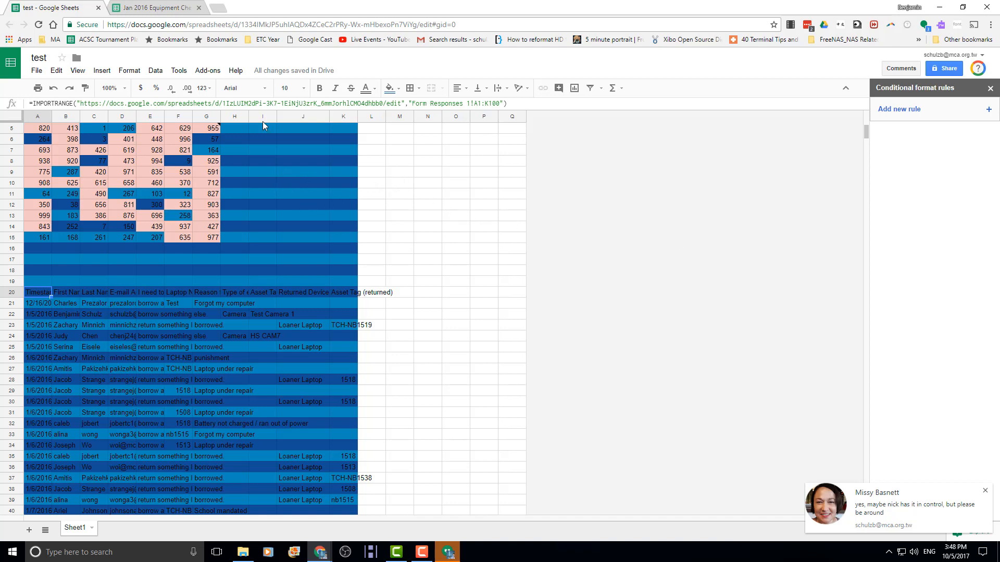
- Create a new blank spreadsheet from File > New and title it 'API TEST'
click(37, 70)
mouse_move(55, 108)
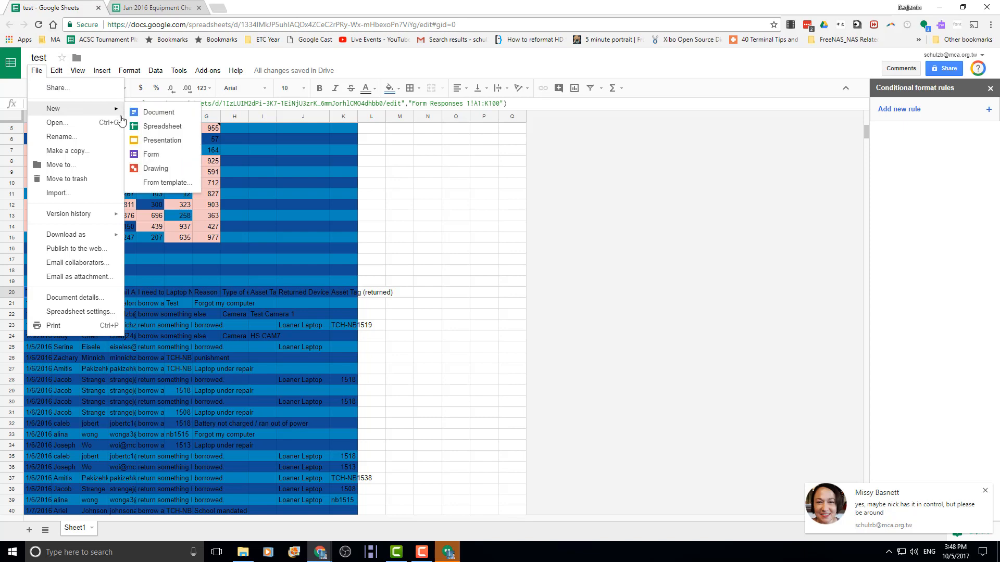
click(136, 126)
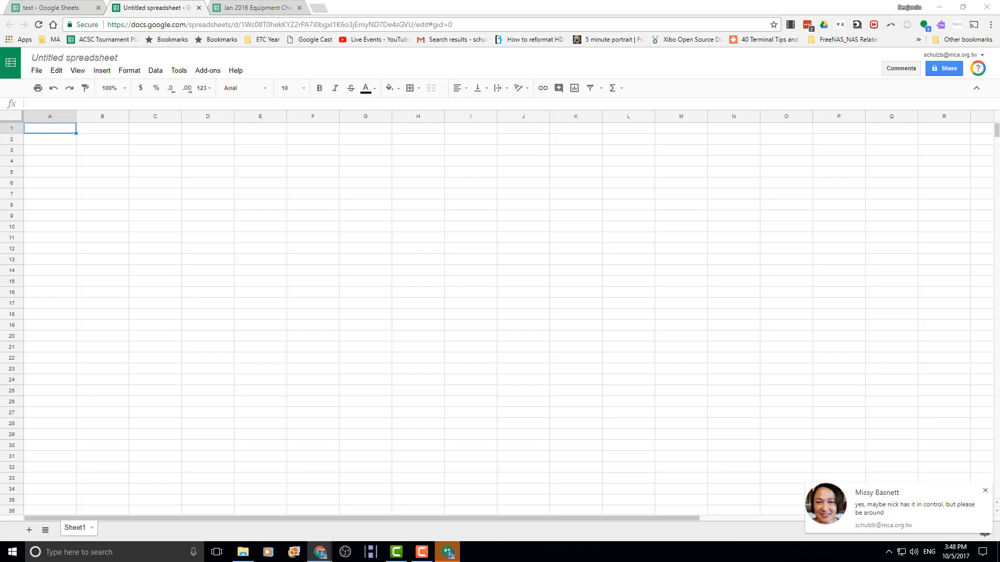
click(63, 54)
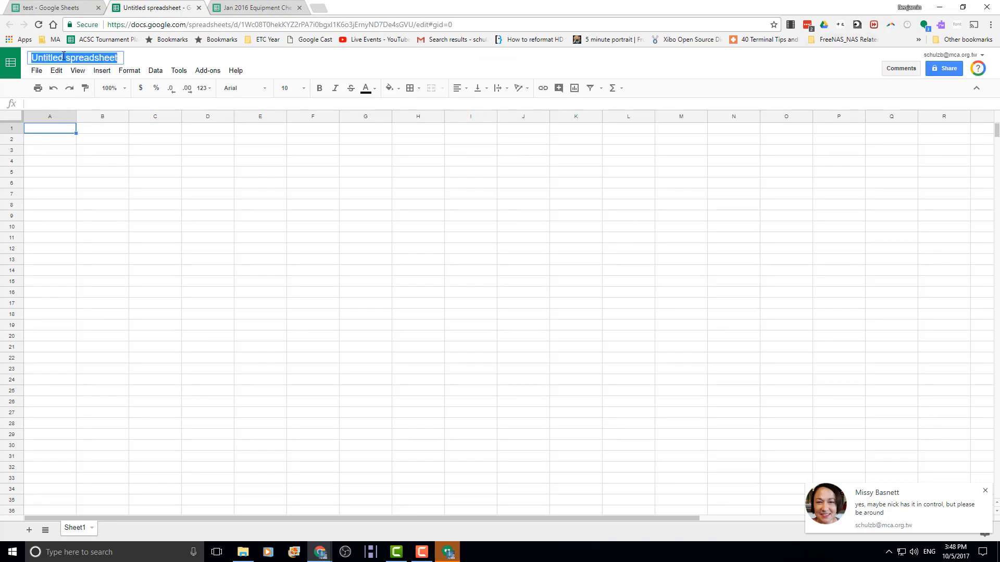
text(API TEST)
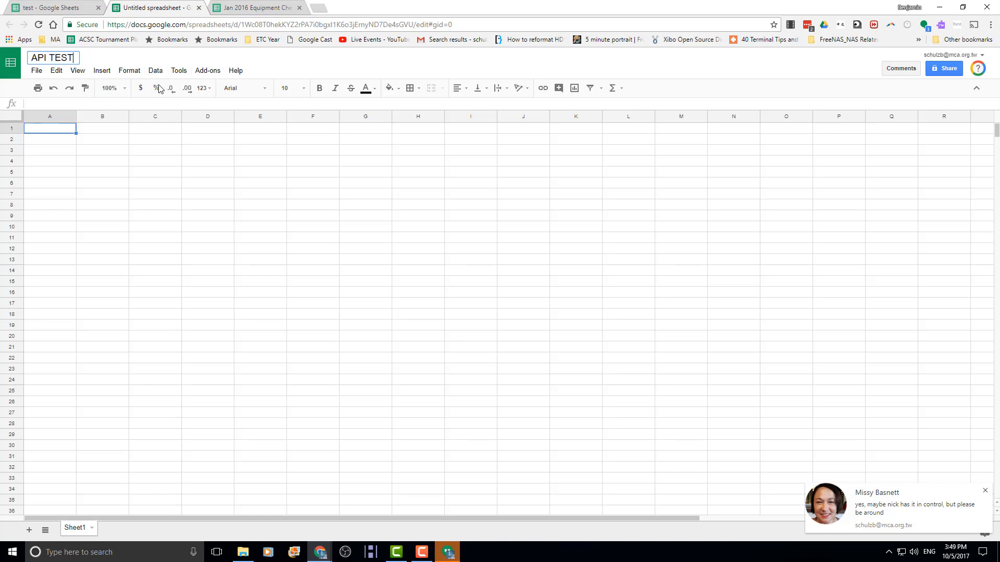
- Create a new script project bound to the API TEST spreadsheet via Tools > Script editor
click(180, 71)
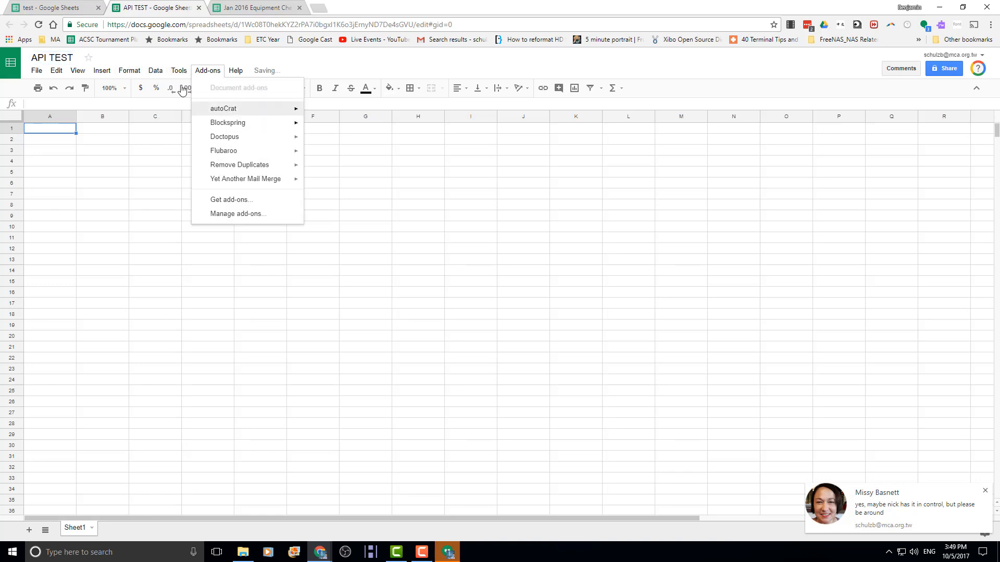
click(188, 110)
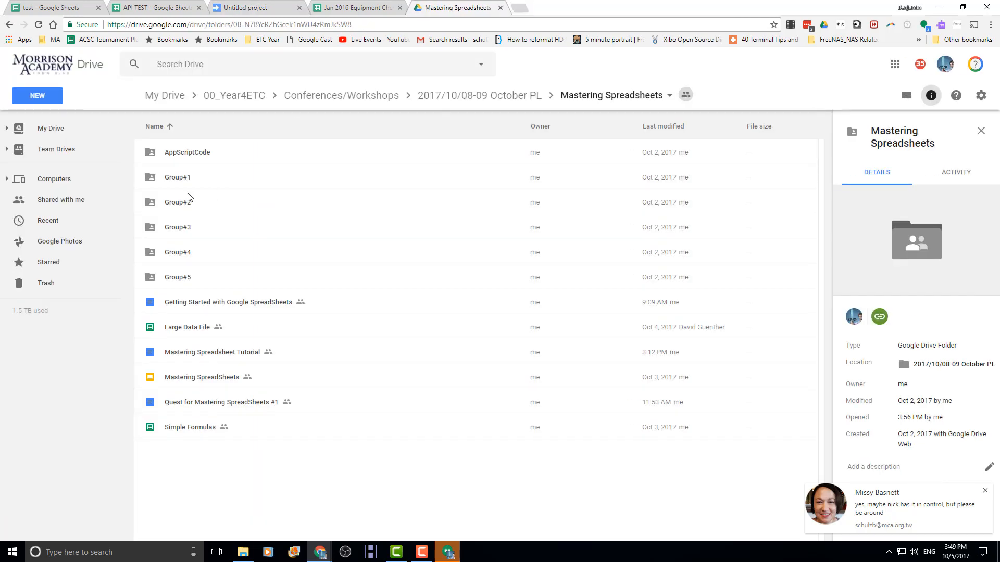
- Copy the code from AppScriptCode/NumberAPI.txt and select the empty myFunction stub in the script project
double_click(183, 152)
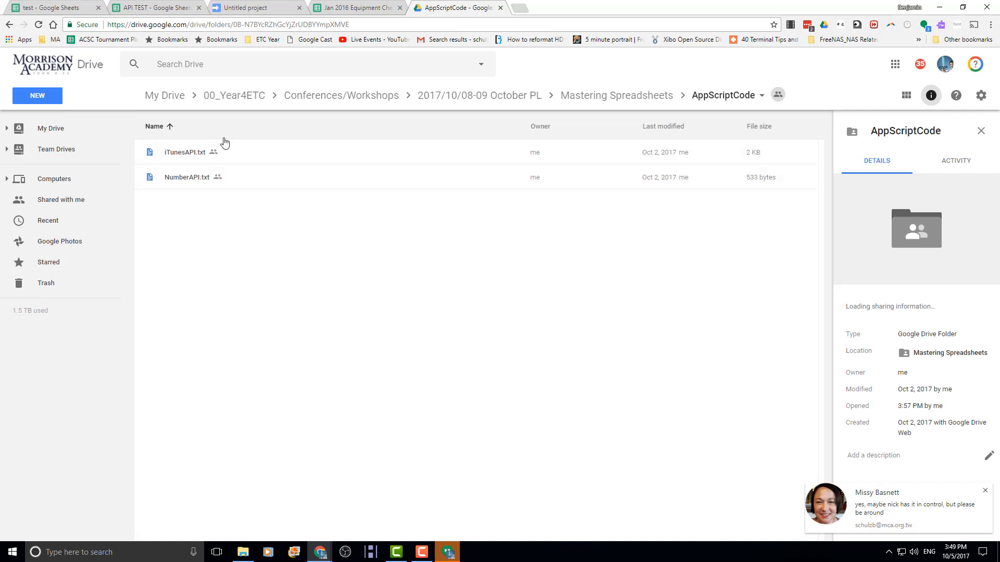
double_click(183, 180)
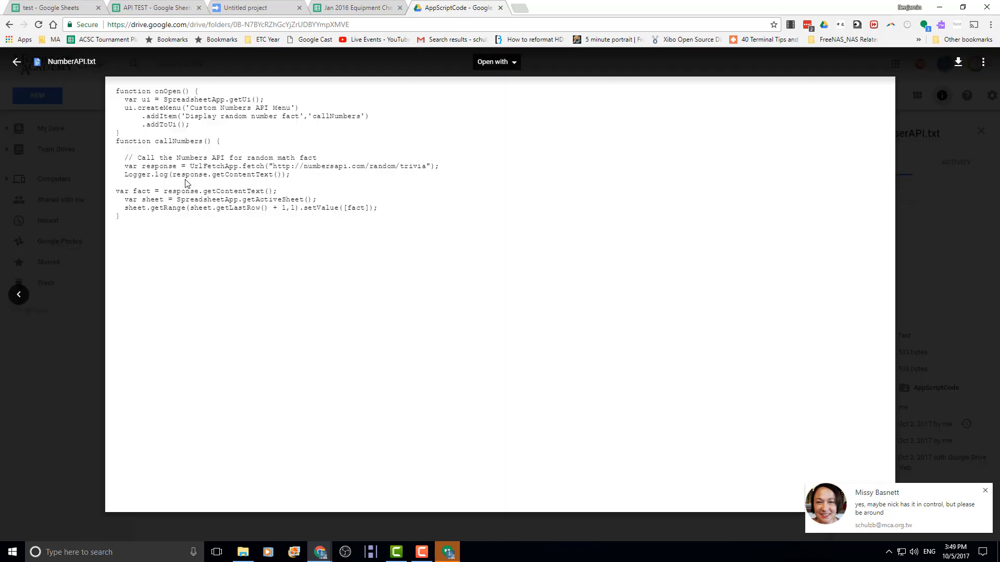
drag(249, 222, 107, 96)
key(ctrl+c)
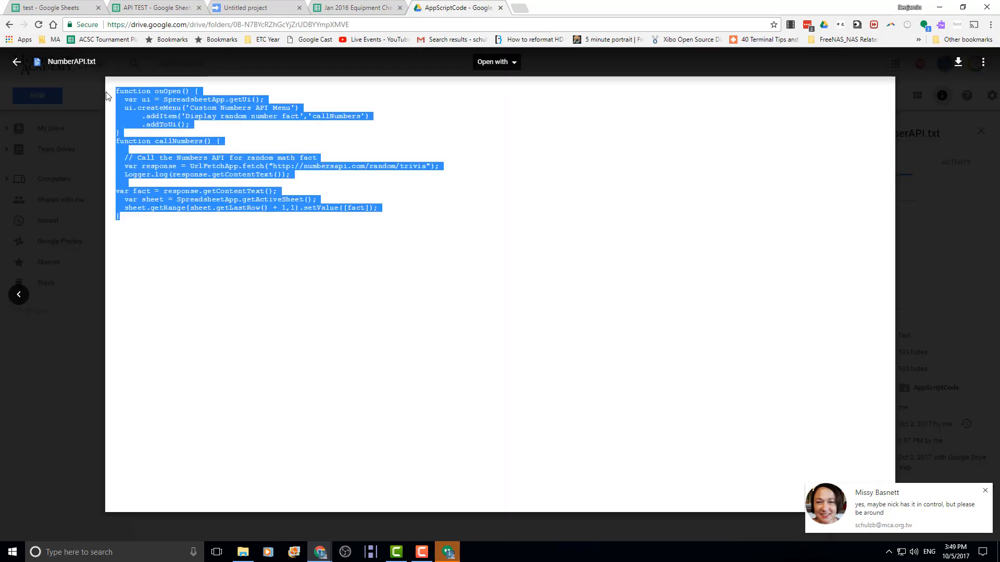
click(276, 7)
key(ctrl+a)
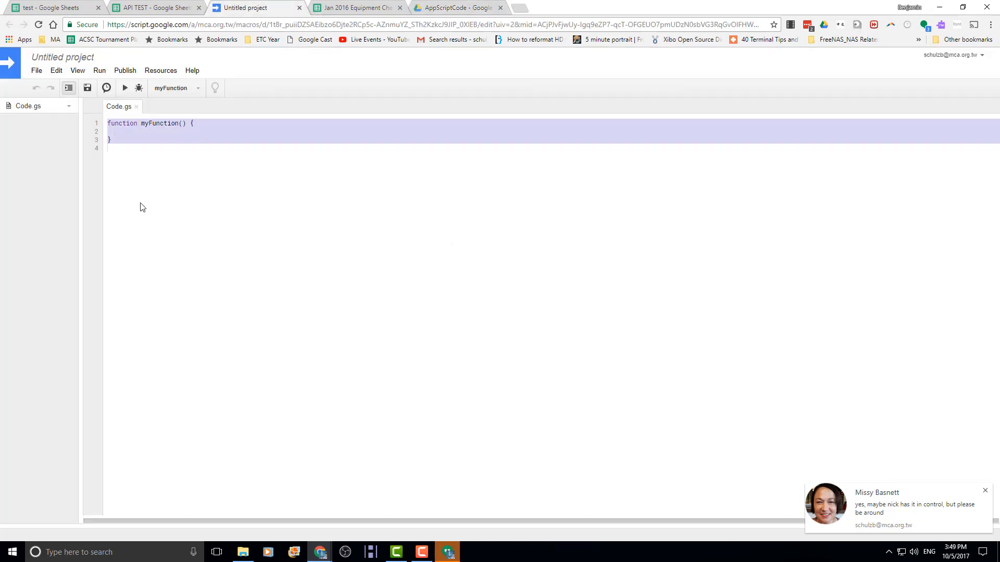
- Paste the Numbers API code over the stub and rename the project 'Numbers'
key(ctrl+v)
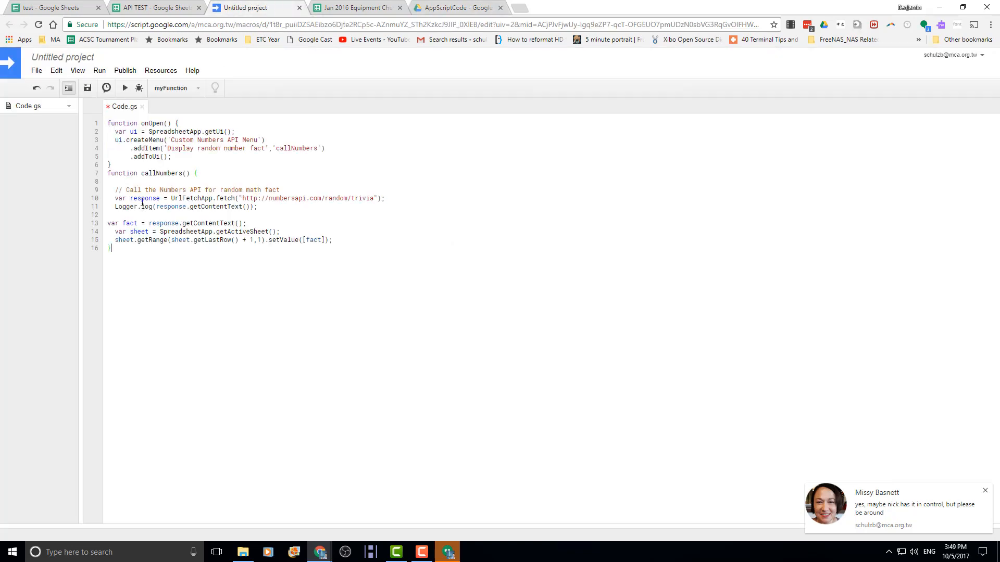
click(53, 59)
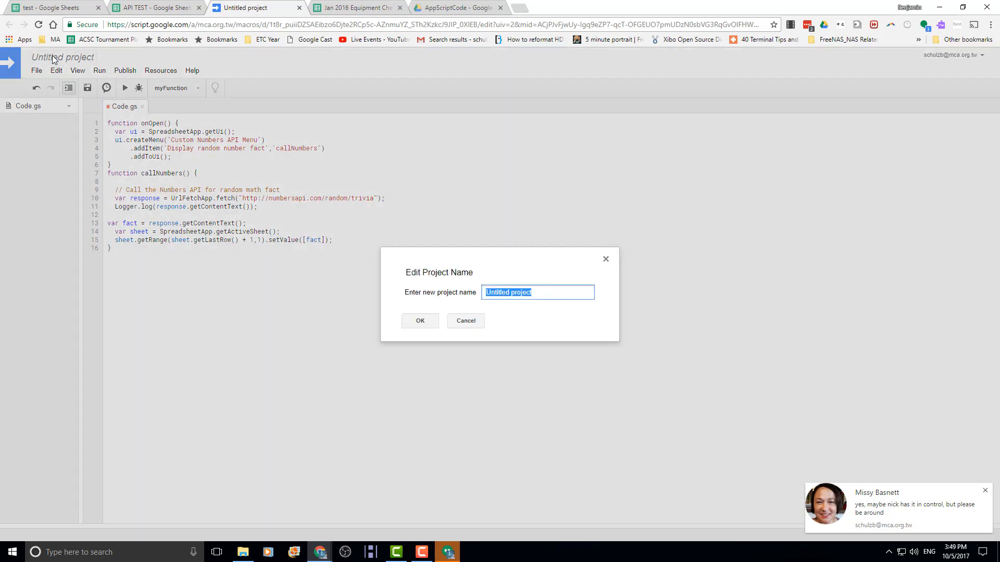
text(Numbers)
click(419, 321)
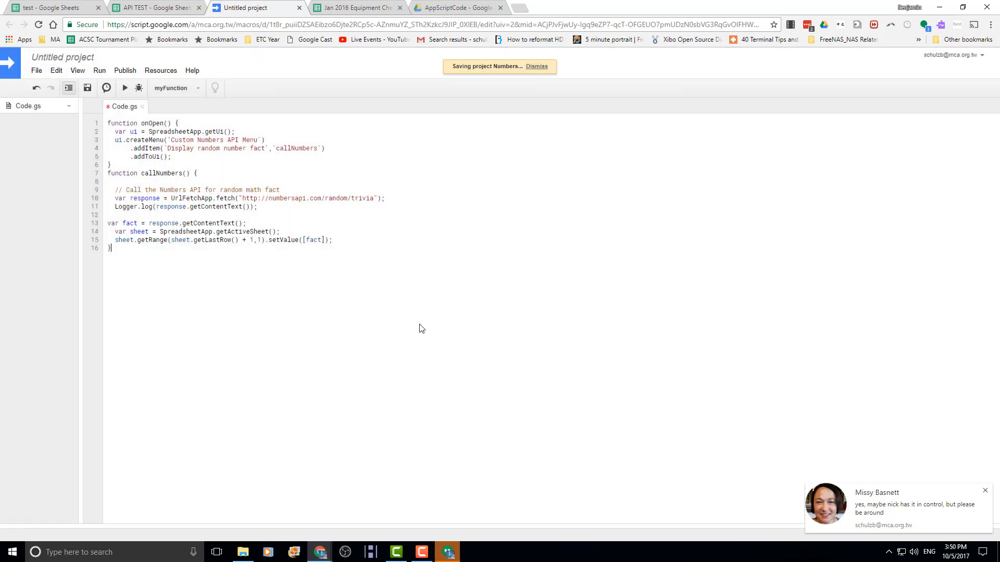
- Run the script, grant it the requested permissions, and return to the API TEST sheet
click(125, 90)
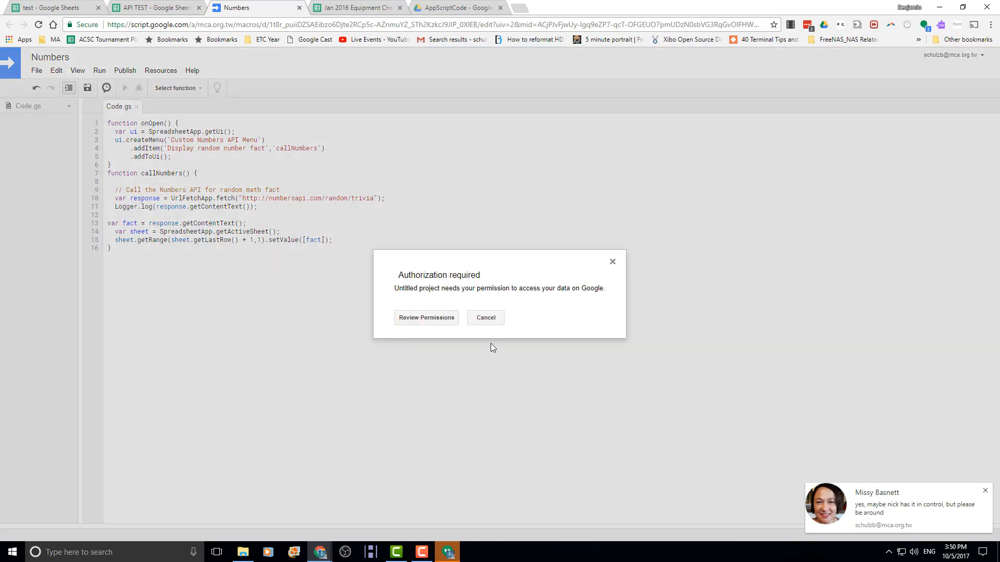
click(429, 320)
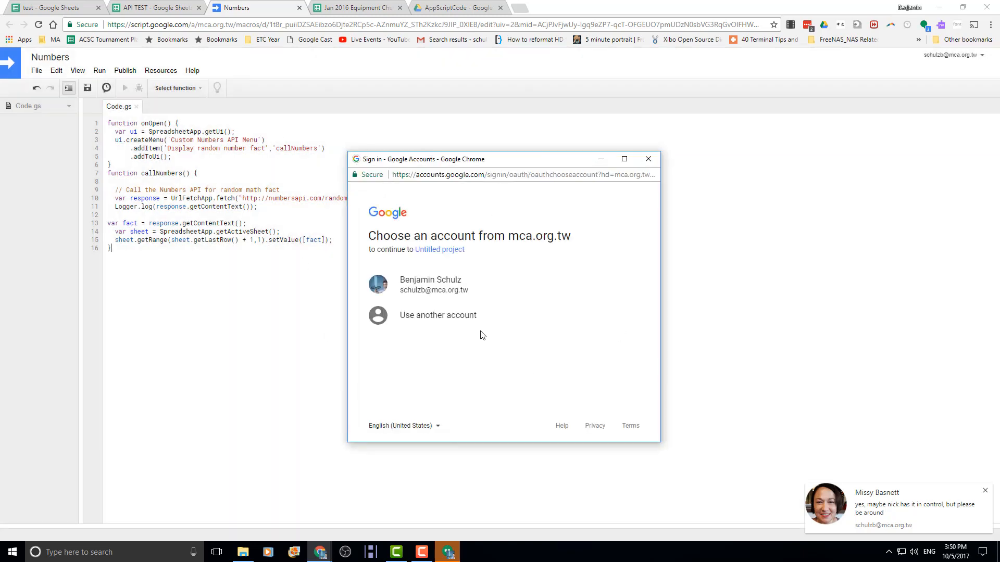
click(413, 287)
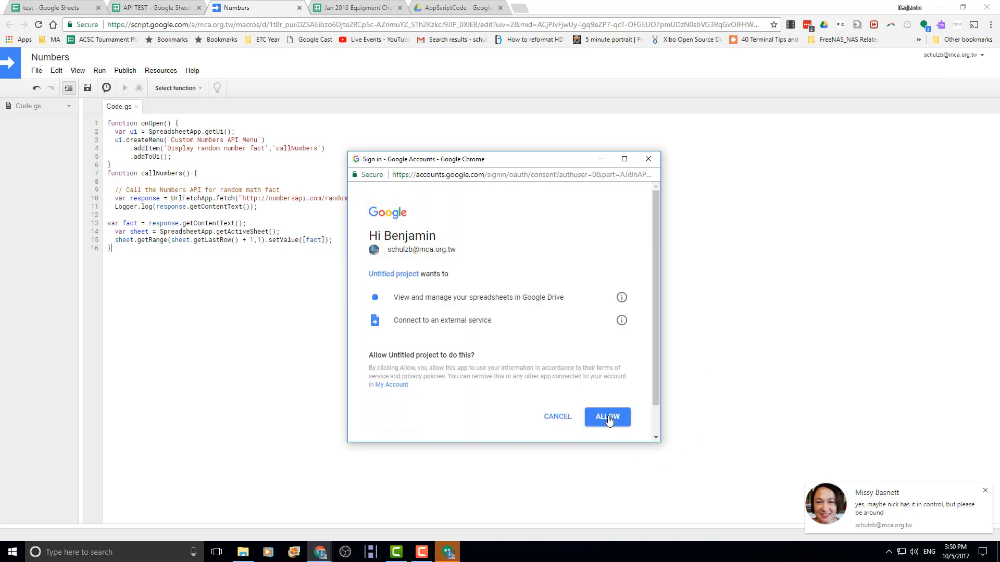
click(607, 417)
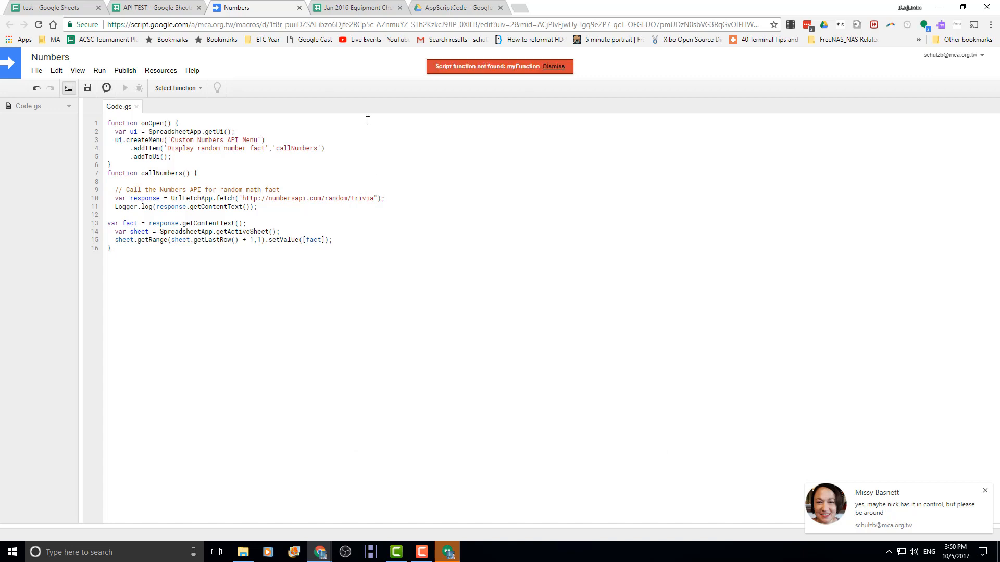
click(149, 9)
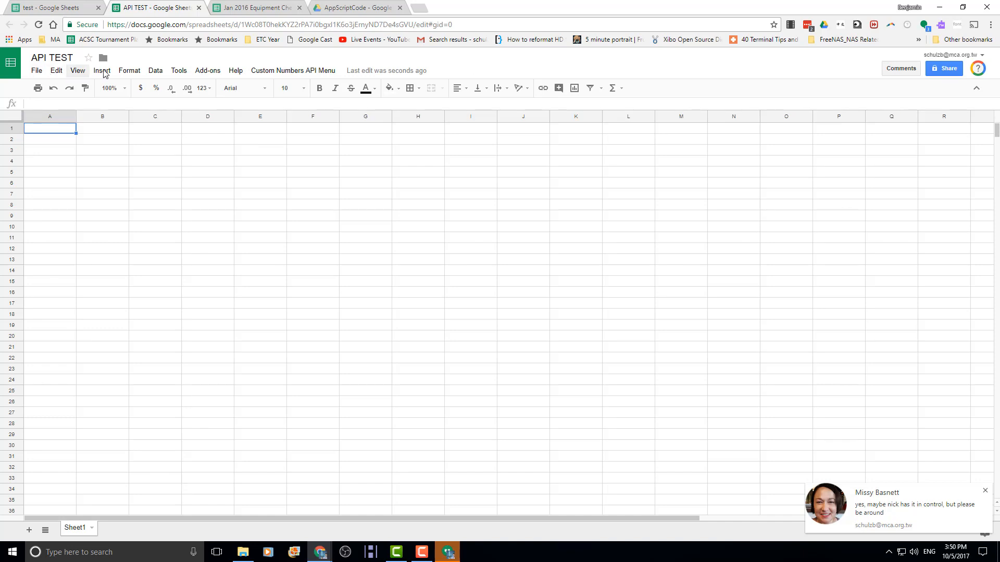
- Fill A1 and A2 with random number facts using Custom Numbers API Menu > Display random number fact
click(267, 77)
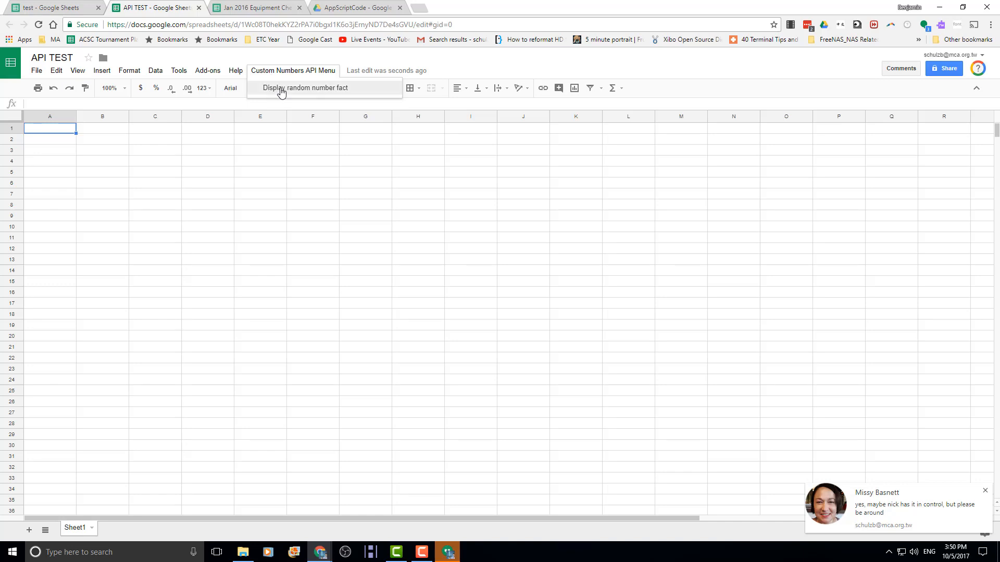
click(281, 89)
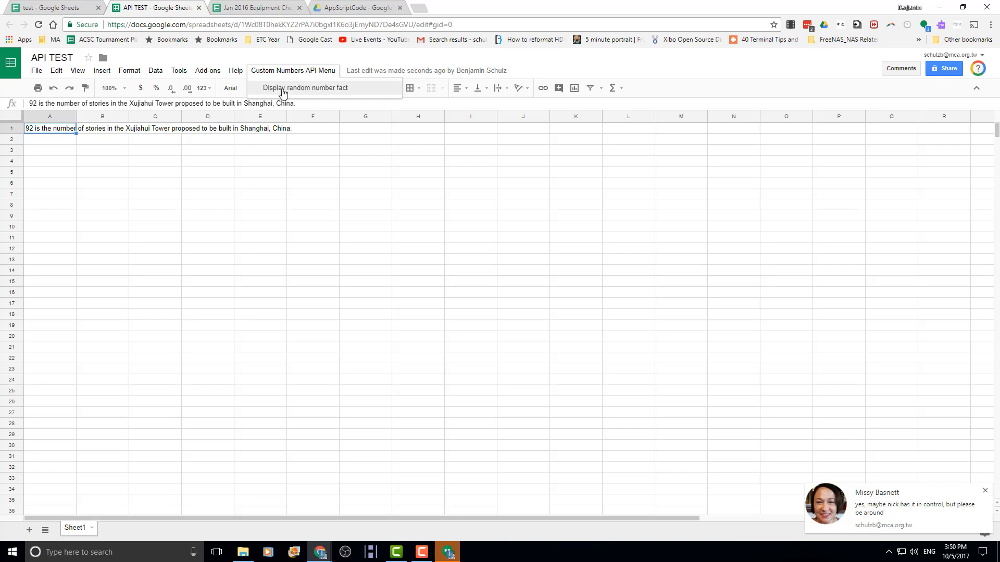
click(281, 89)
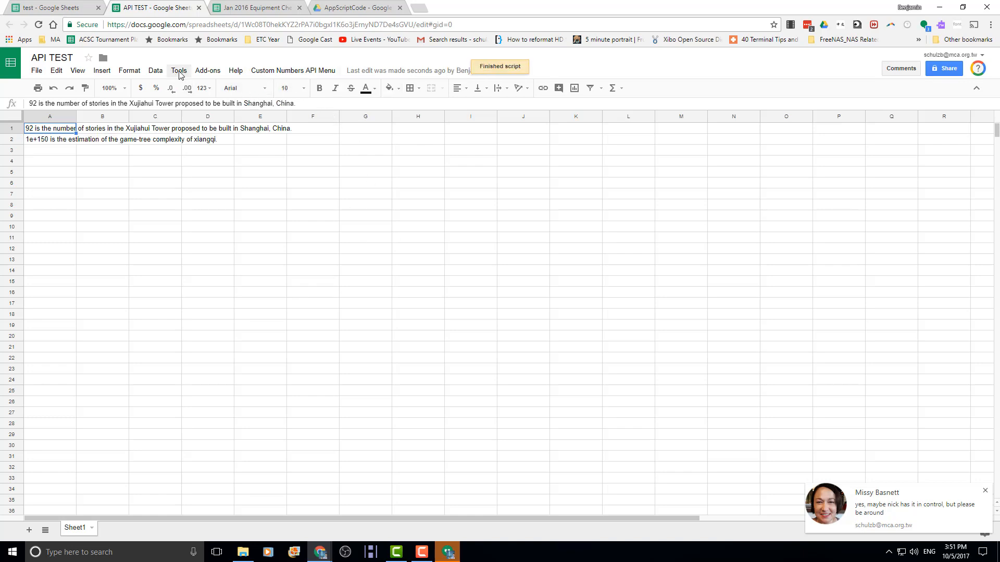
click(179, 71)
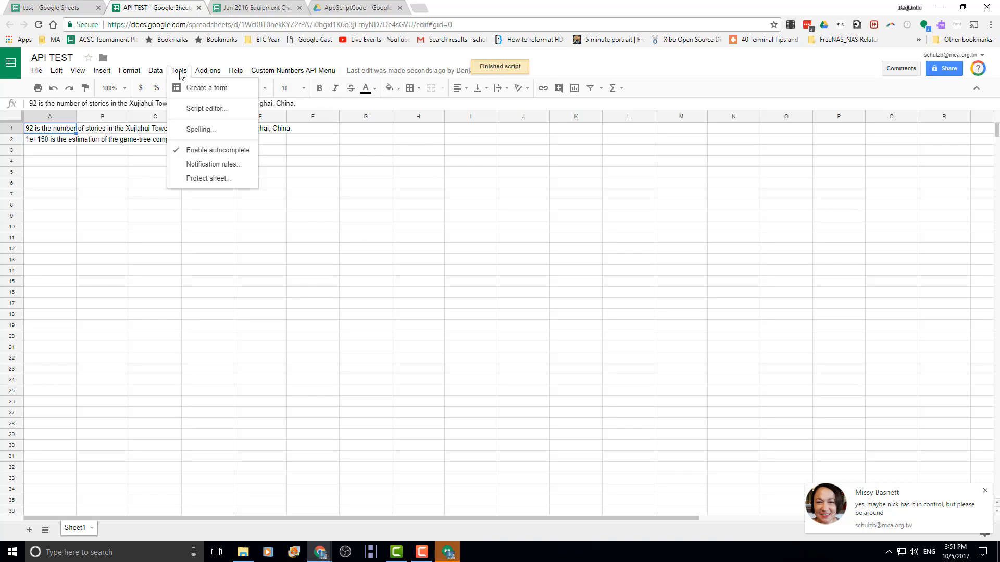
- Copy the numbersapi.com/random/trivia URL from the Numbers script into a new browser tab
click(207, 109)
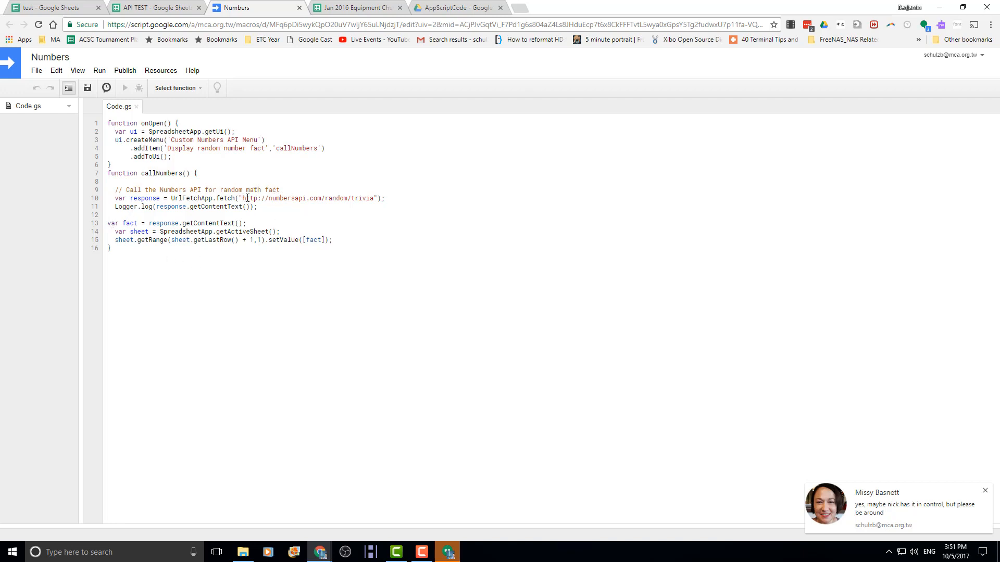
drag(248, 199, 383, 199)
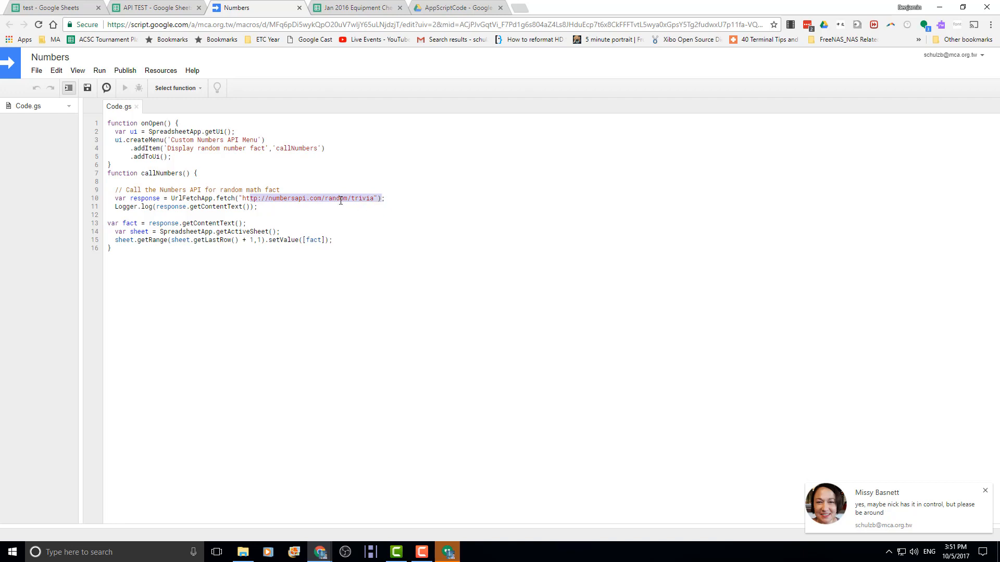
click(360, 207)
drag(253, 198, 374, 199)
key(ctrl+c)
key(ctrl+t)
key(ctrl+v)
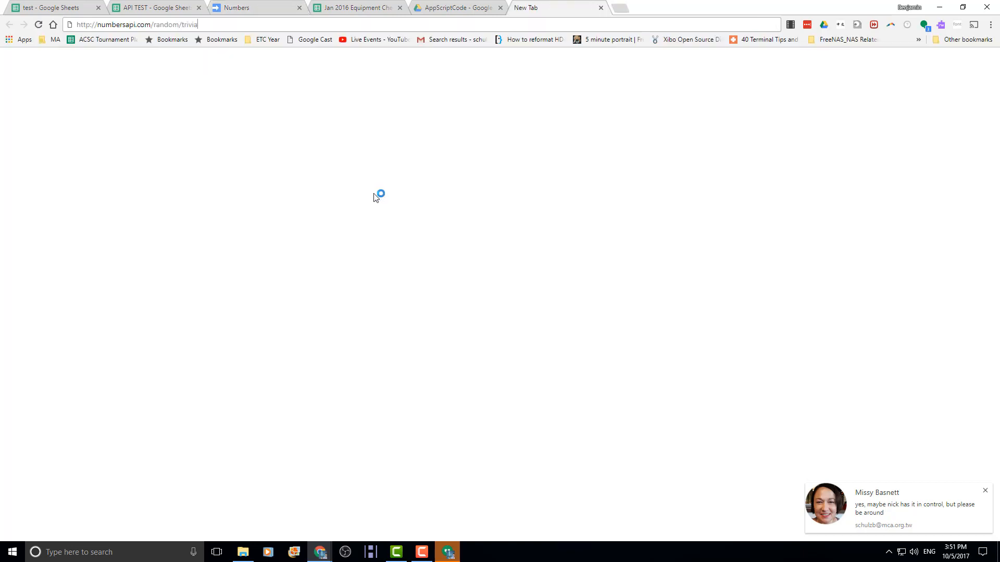
- Load numbersapi.com/random/trivia, refresh twice for fresh facts, then close the tab
key(Return)
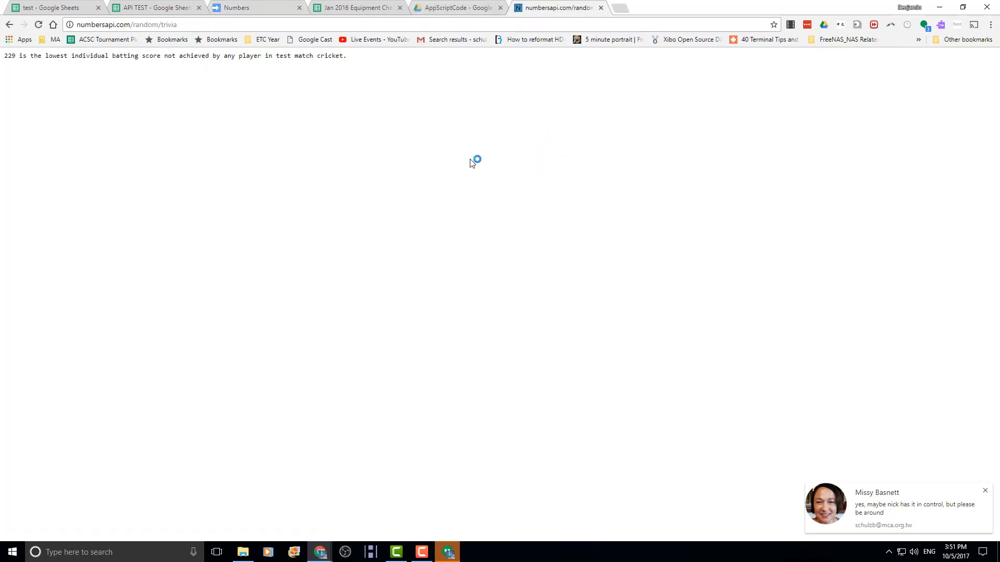
key(F5)
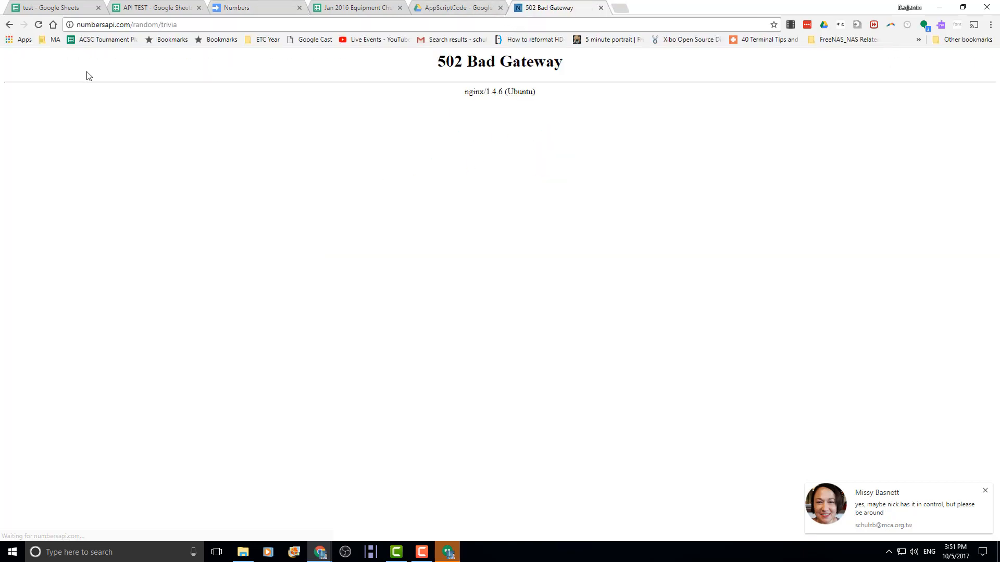
key(F5)
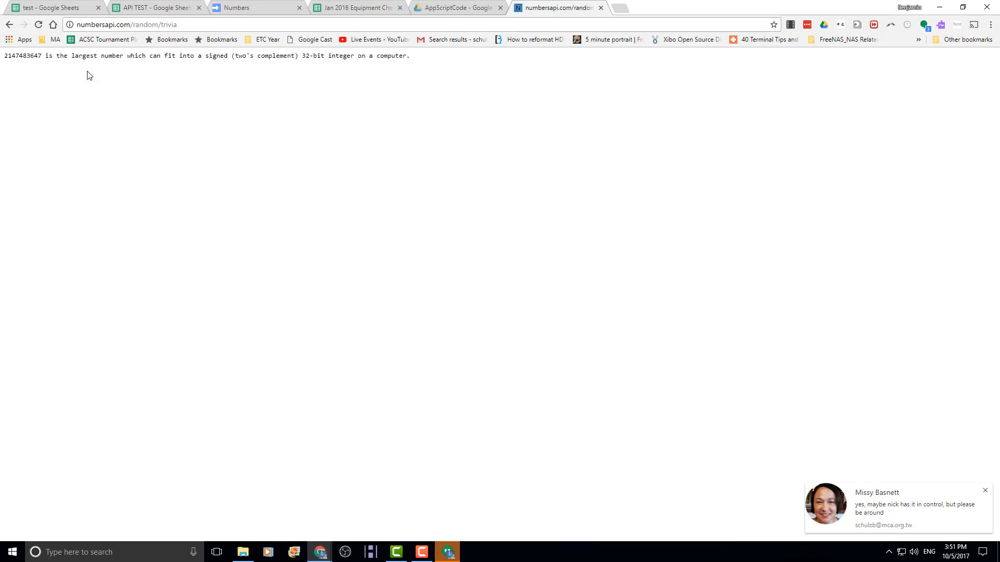
click(601, 8)
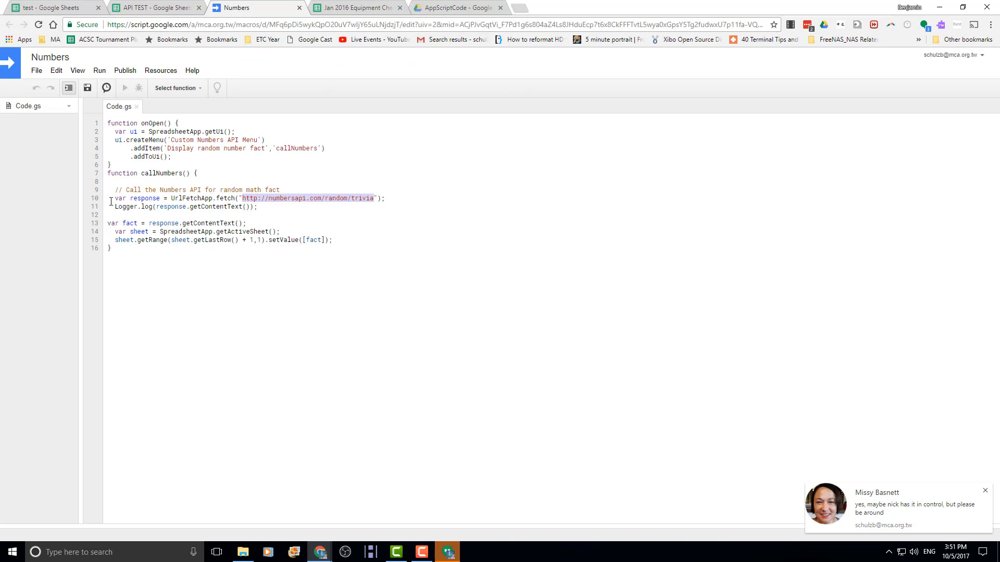
- Walk through the Numbers code: onOpen menu, logged response, getContentText and SpreadsheetApp line
drag(138, 139, 169, 184)
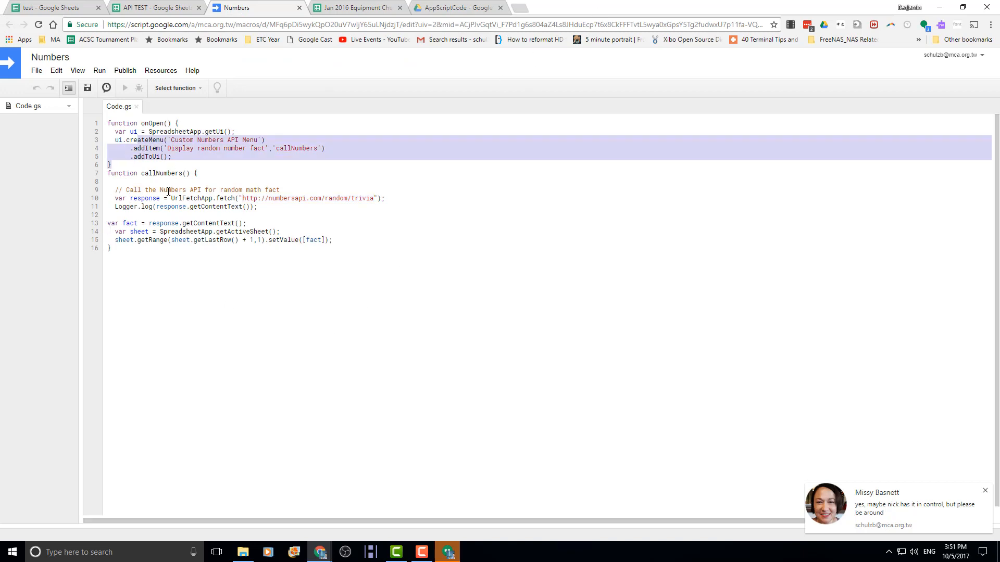
click(115, 131)
drag(115, 131, 123, 140)
drag(162, 178, 173, 206)
click(176, 208)
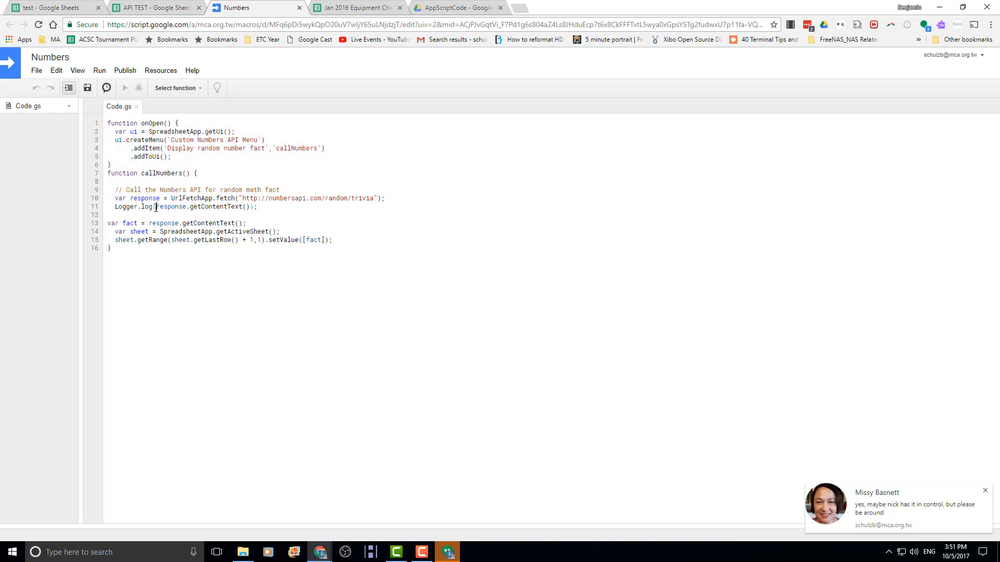
drag(156, 207, 229, 207)
click(190, 208)
click(240, 207)
drag(162, 232, 216, 232)
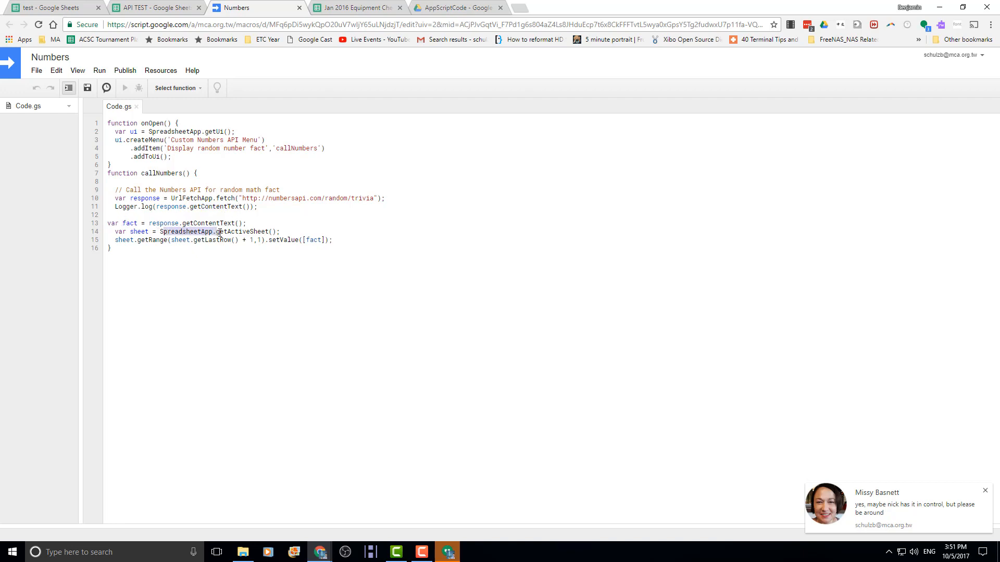
click(220, 240)
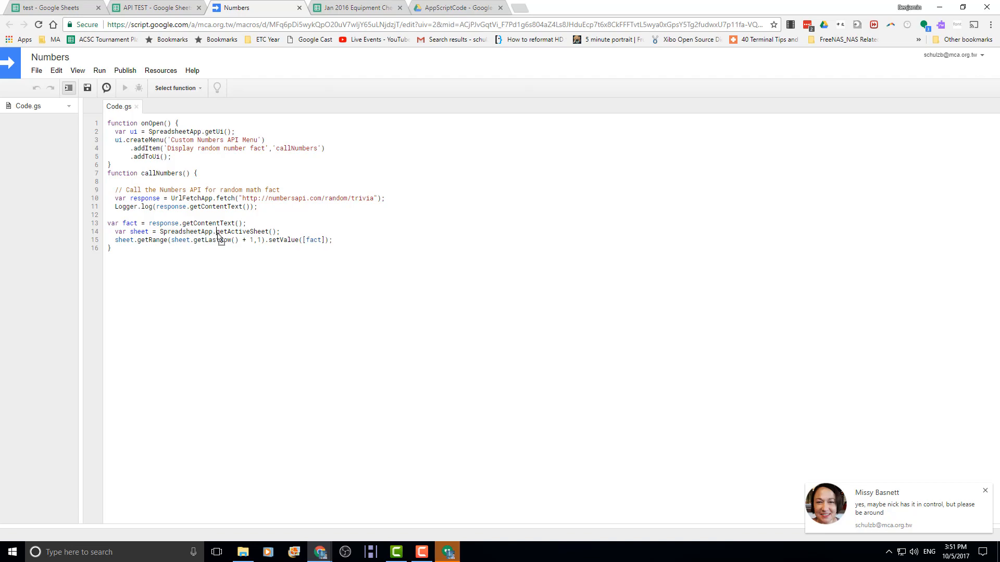
- Compare the script with the two facts on the API TEST sheet, ending on the sheet
click(100, 7)
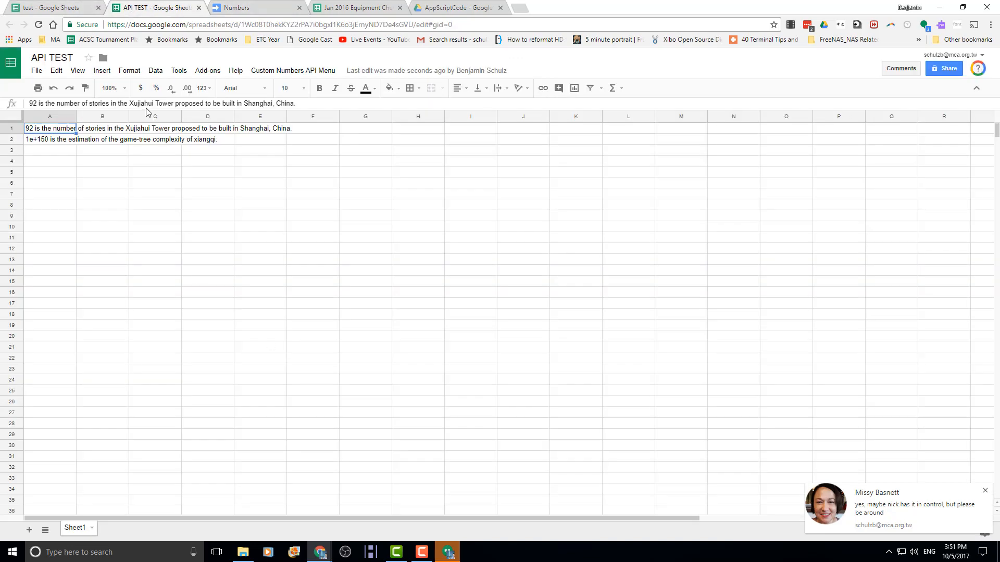
click(229, 8)
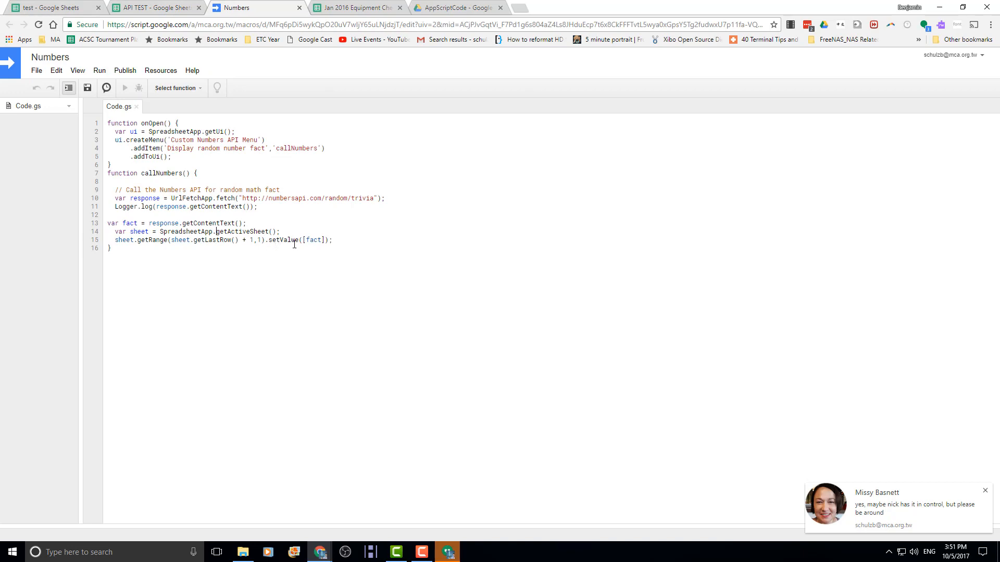
click(151, 7)
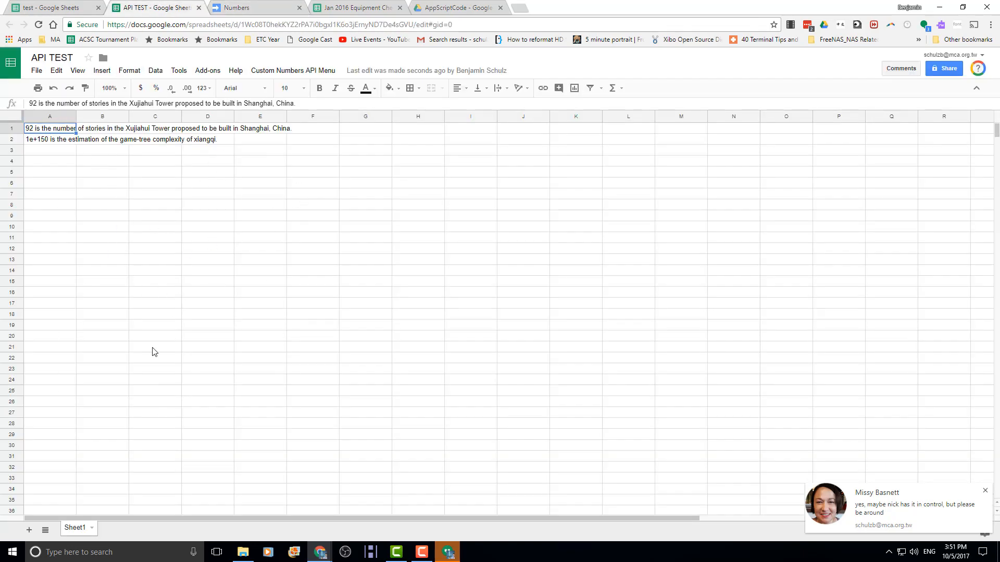
click(227, 12)
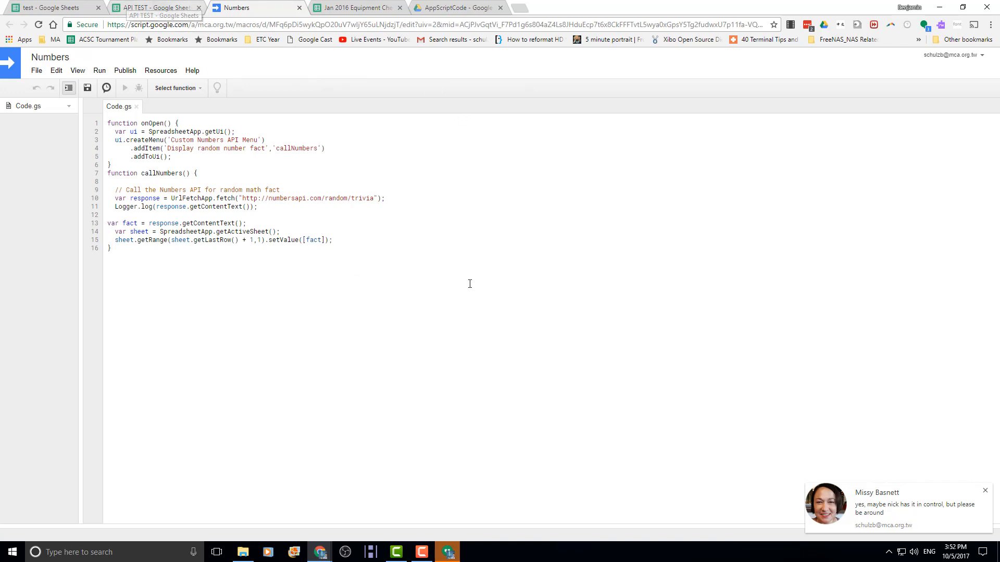
click(176, 8)
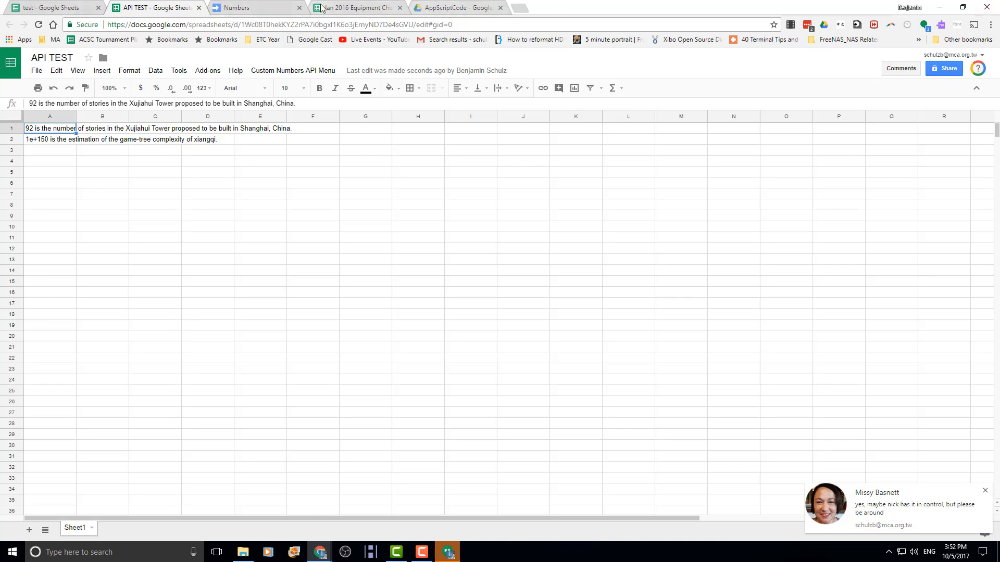
- Close the AppScriptCode, Numbers and API TEST tabs and check the Custom iTunes menu on the Explorer sheet
middle_click(449, 8)
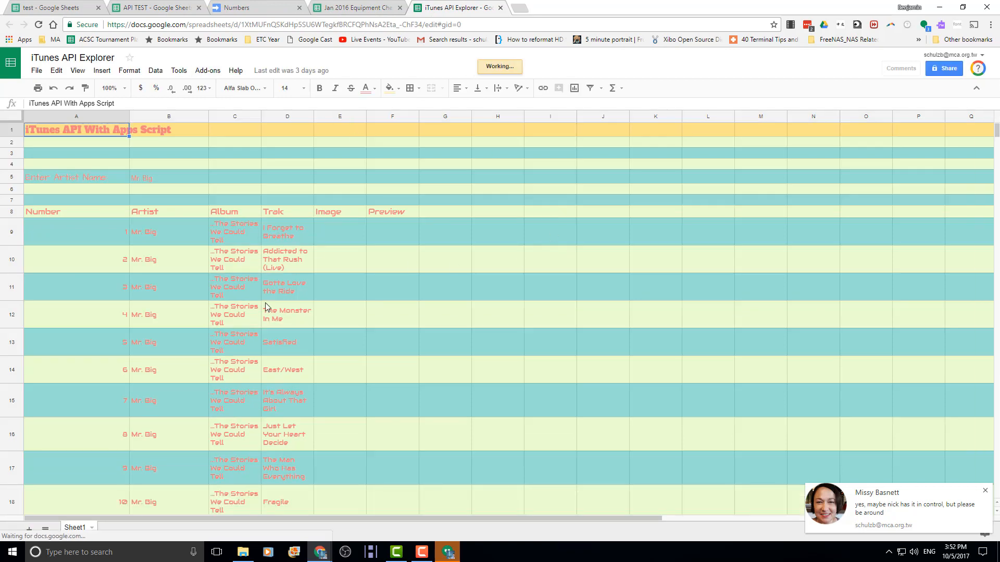
click(299, 8)
click(199, 7)
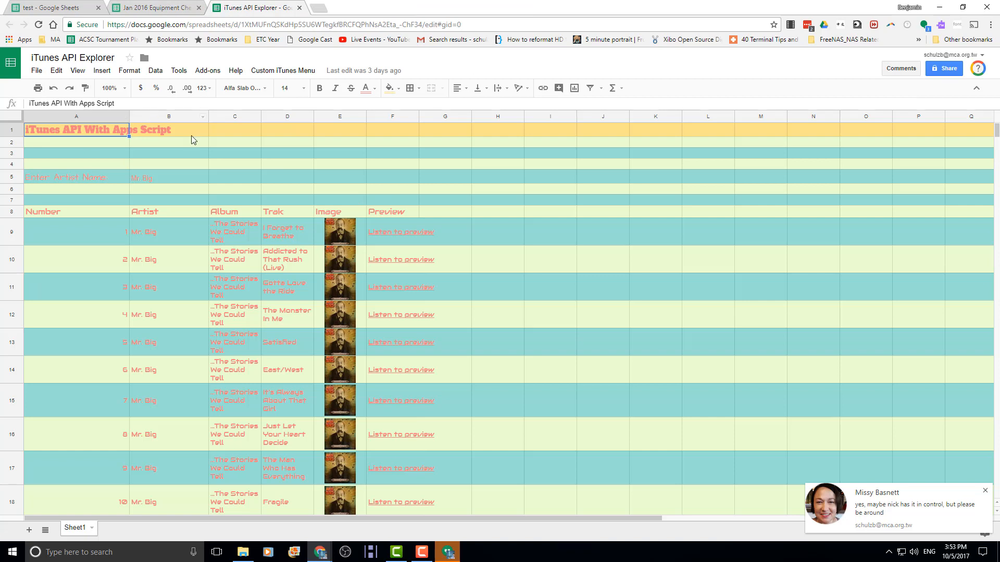
click(290, 72)
click(290, 72)
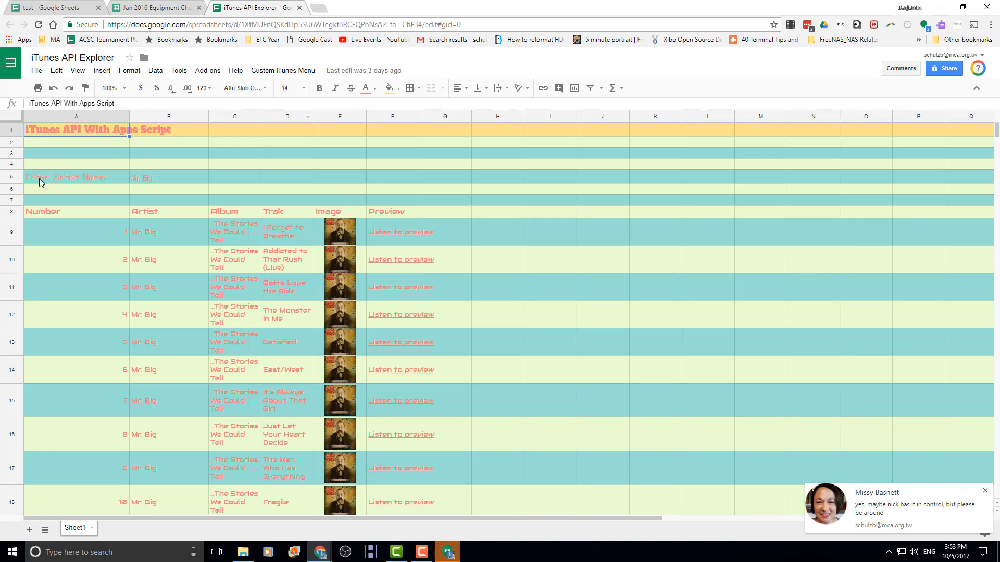
- Replace the B5 artist with Bonjovi and run Custom iTunes Menu > Get Artist Data
click(168, 180)
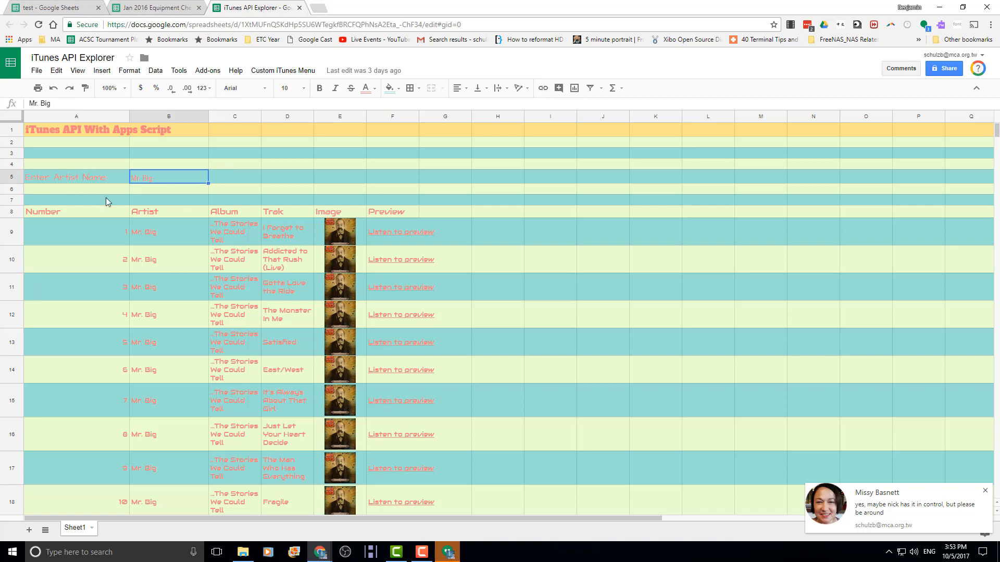
double_click(181, 178)
key(ctrl+a)
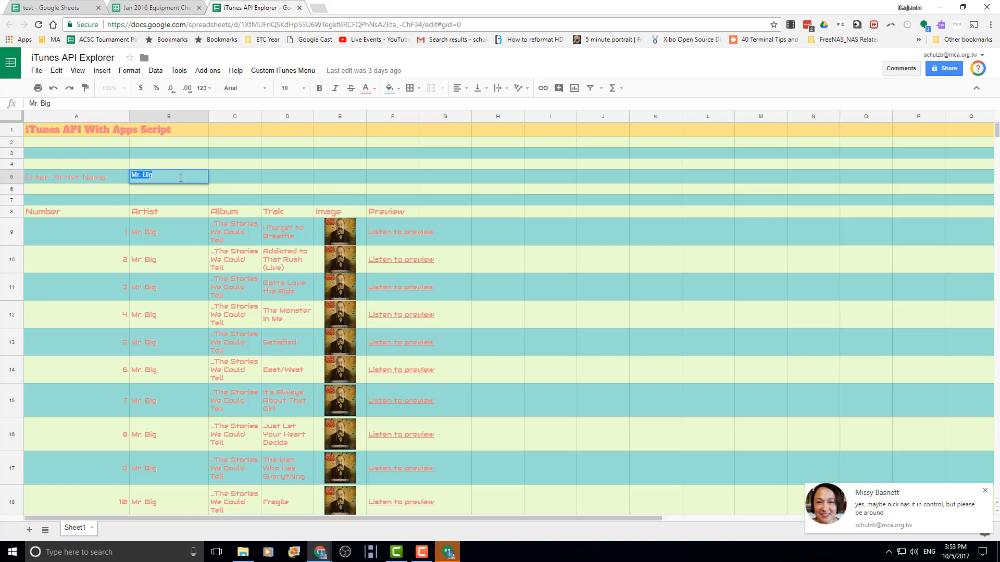
text(Bon)
text(jon)
text(i)
click(276, 72)
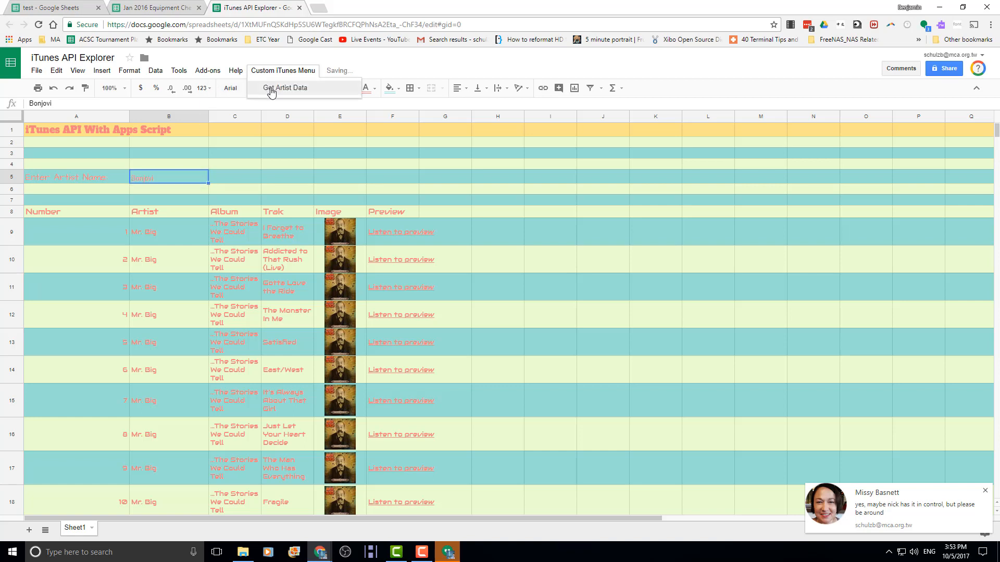
click(271, 89)
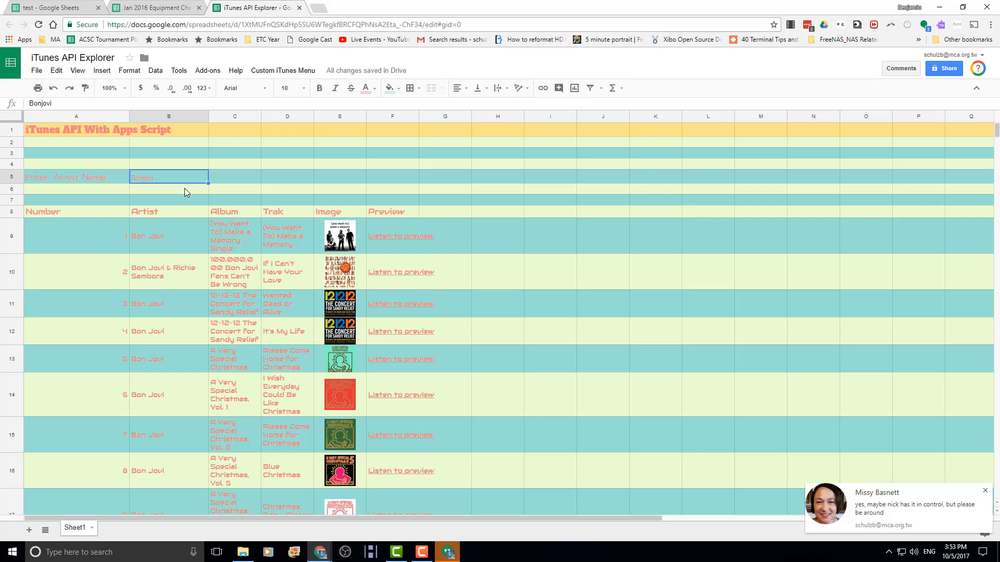
- Open the first track's Listen to preview link in F9, then browse the Add-ons and Tools menus
click(409, 241)
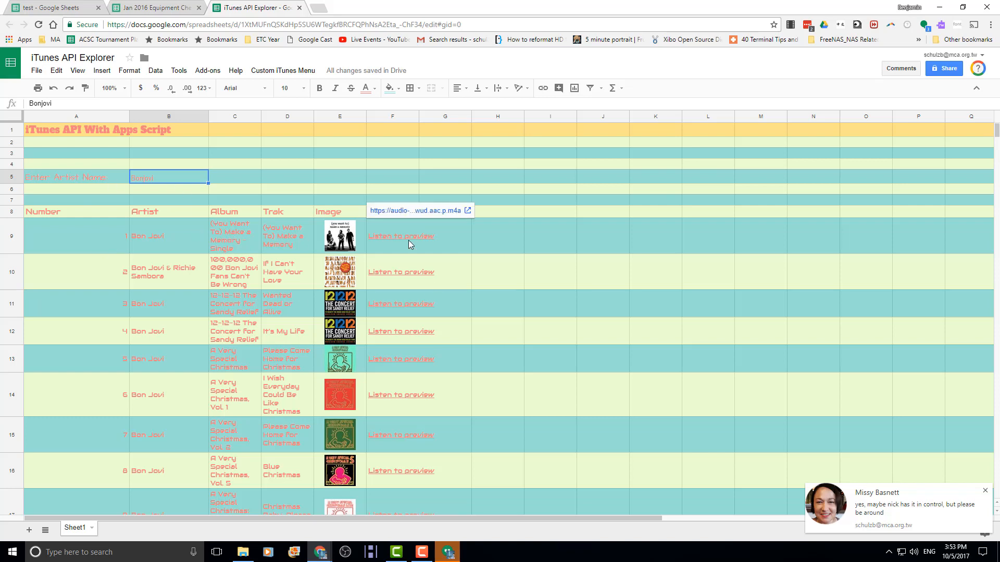
click(394, 213)
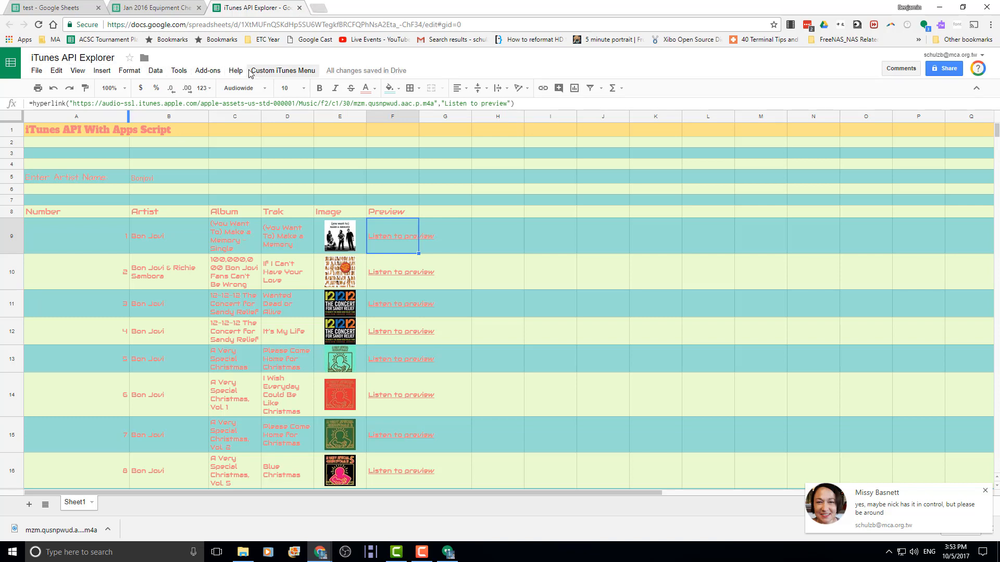
click(211, 73)
click(216, 74)
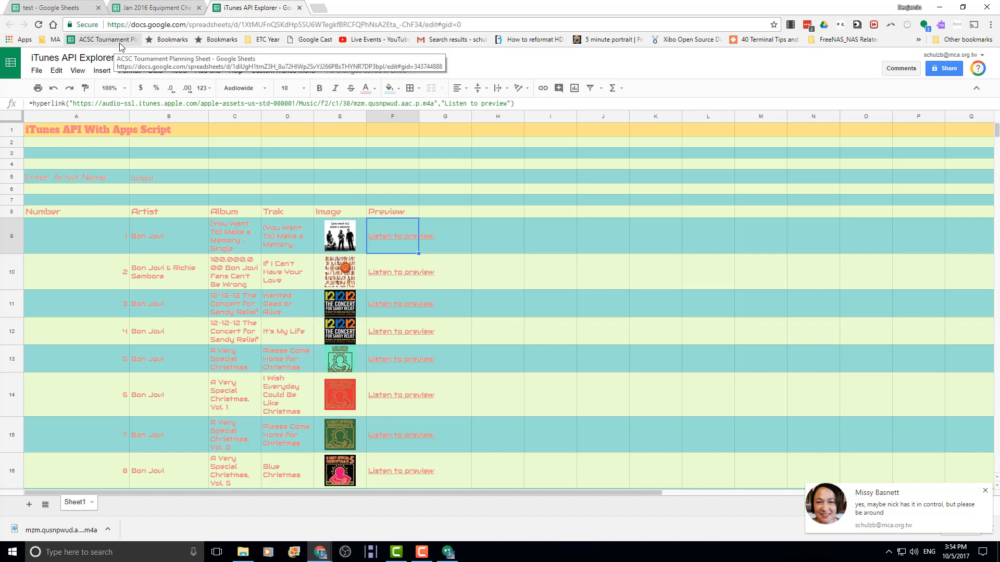
click(177, 70)
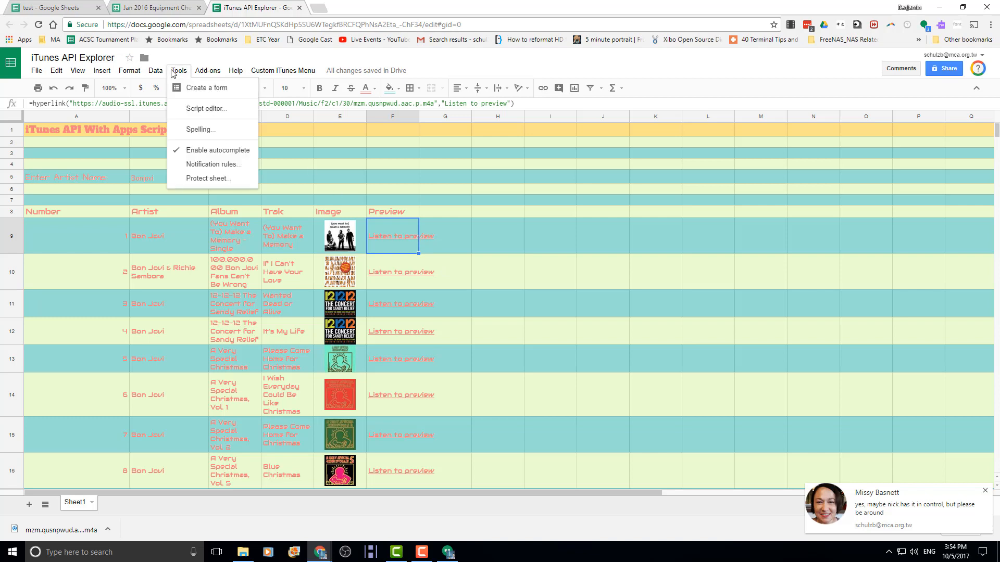
- Open Code.gs in the script editor and review the calliTunesAPI and displayArtistData functions
click(204, 111)
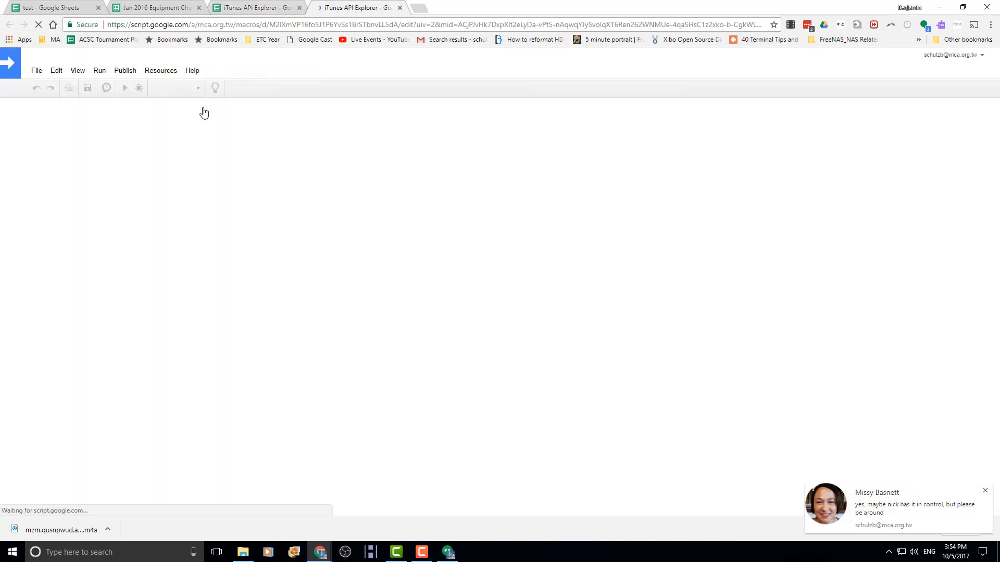
scroll(286, 249, down, 6)
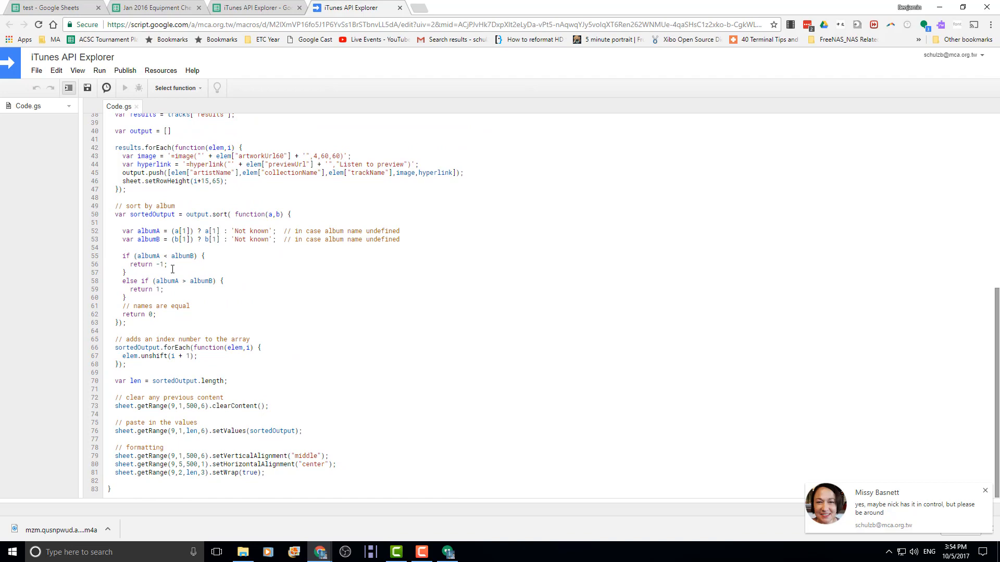
scroll(173, 269, up, 3)
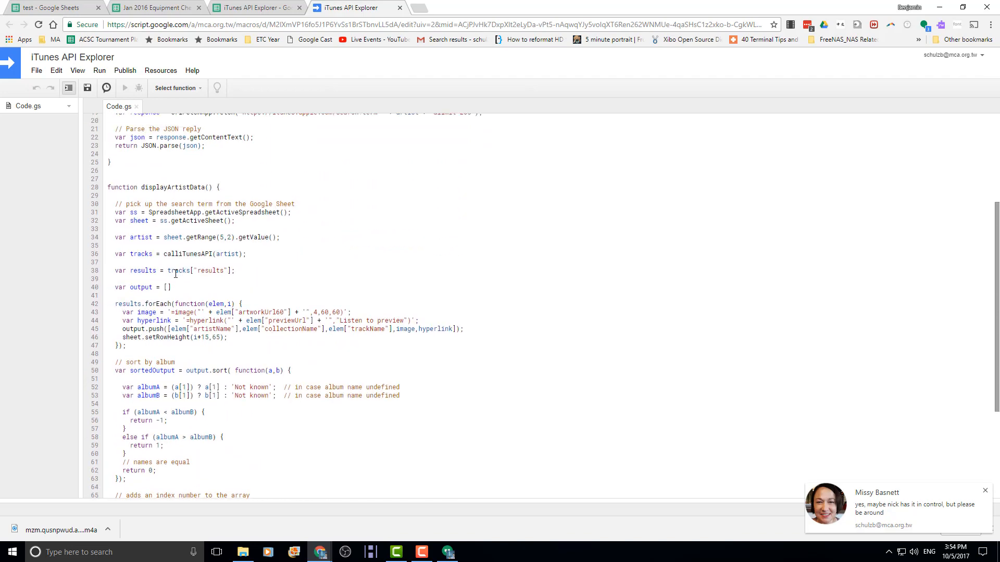
scroll(145, 239, up, 3)
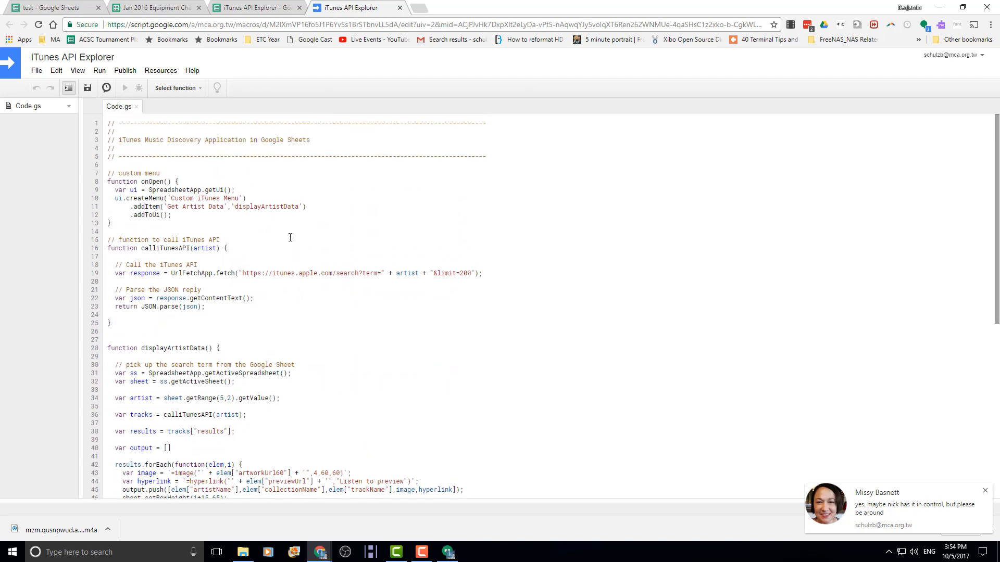